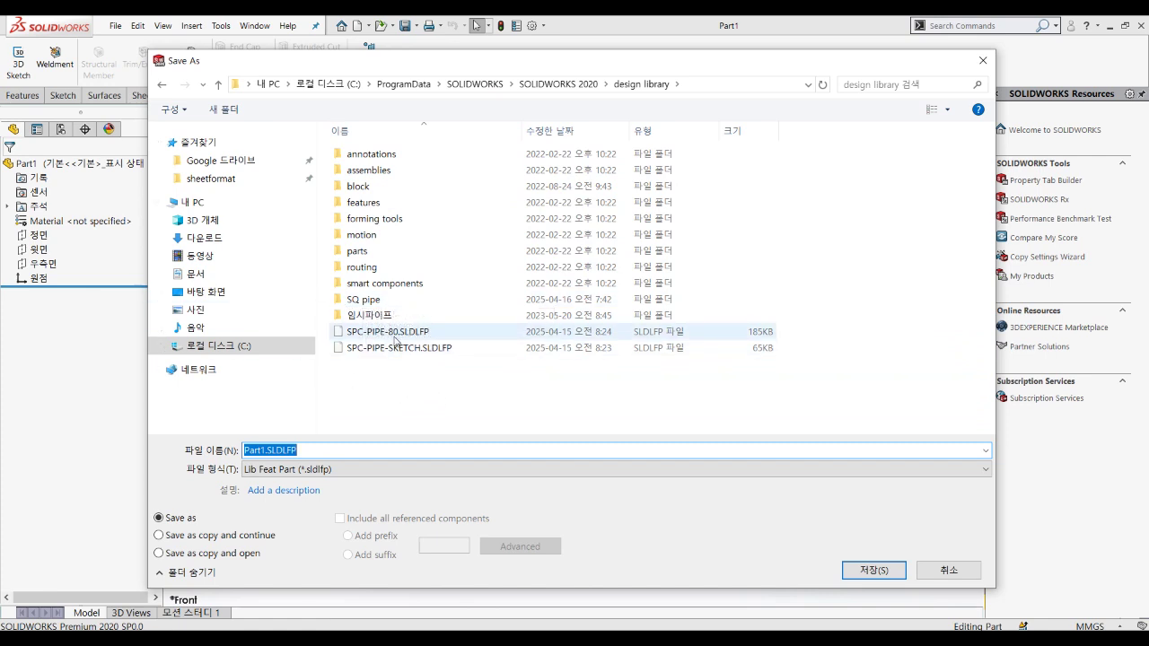
# Step: Save the part in the design library folder as library feature SPC-PIPE-SKETCH.SLDLFP, replacing the existing file
pyautogui.click(395, 334)
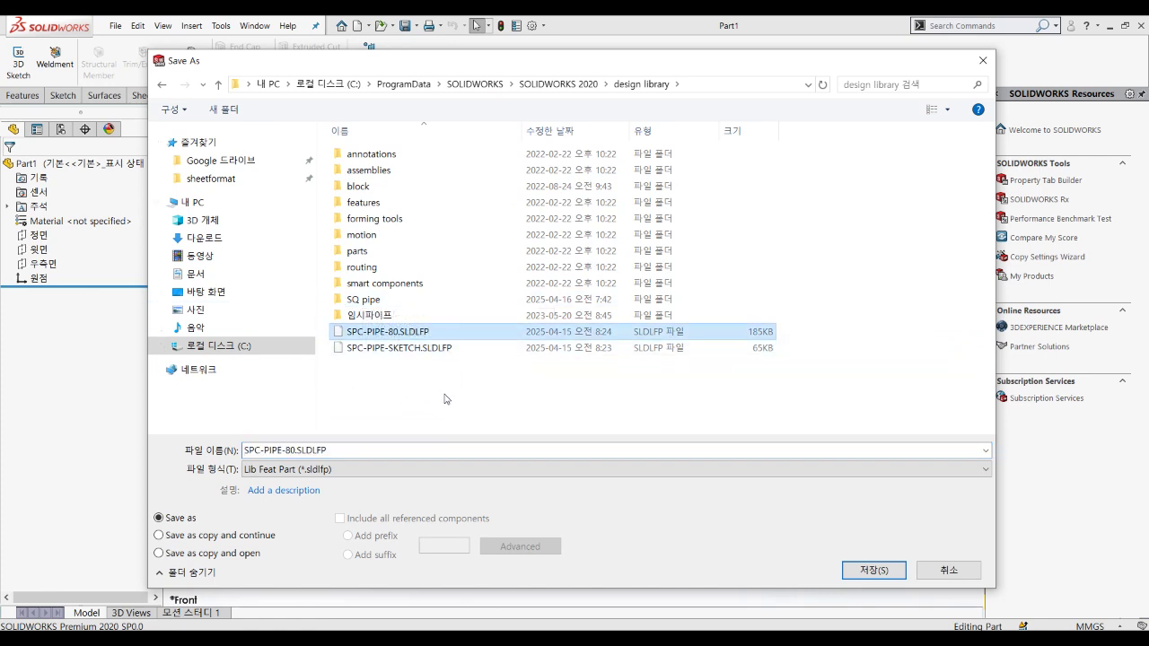
pyautogui.click(408, 348)
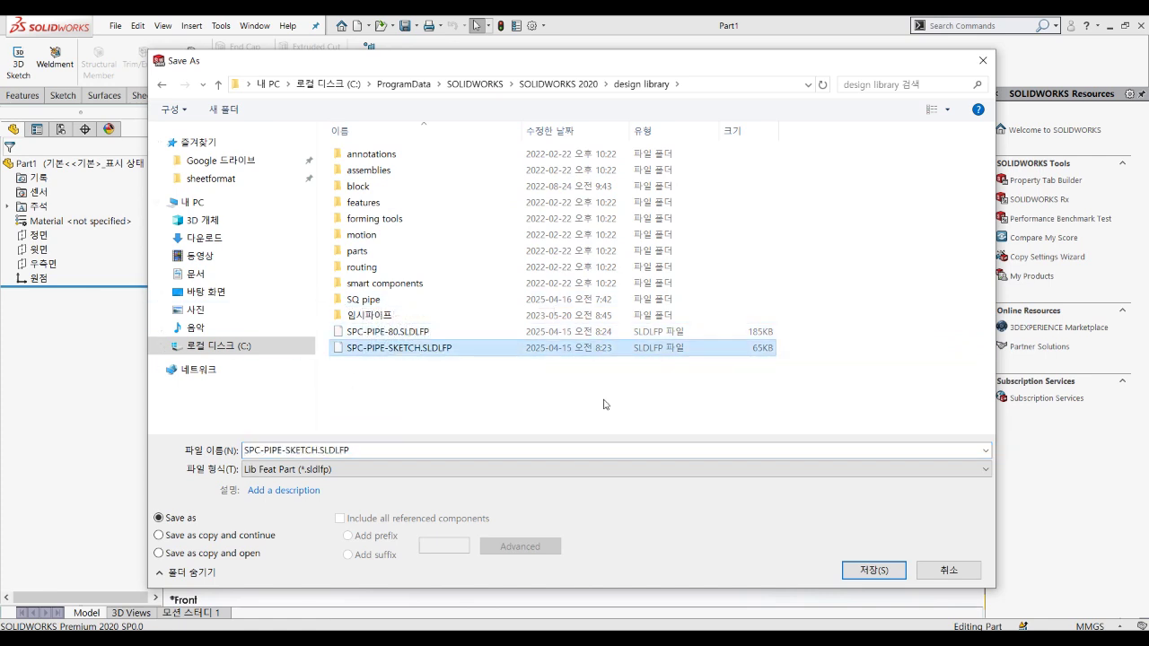
pyautogui.click(875, 571)
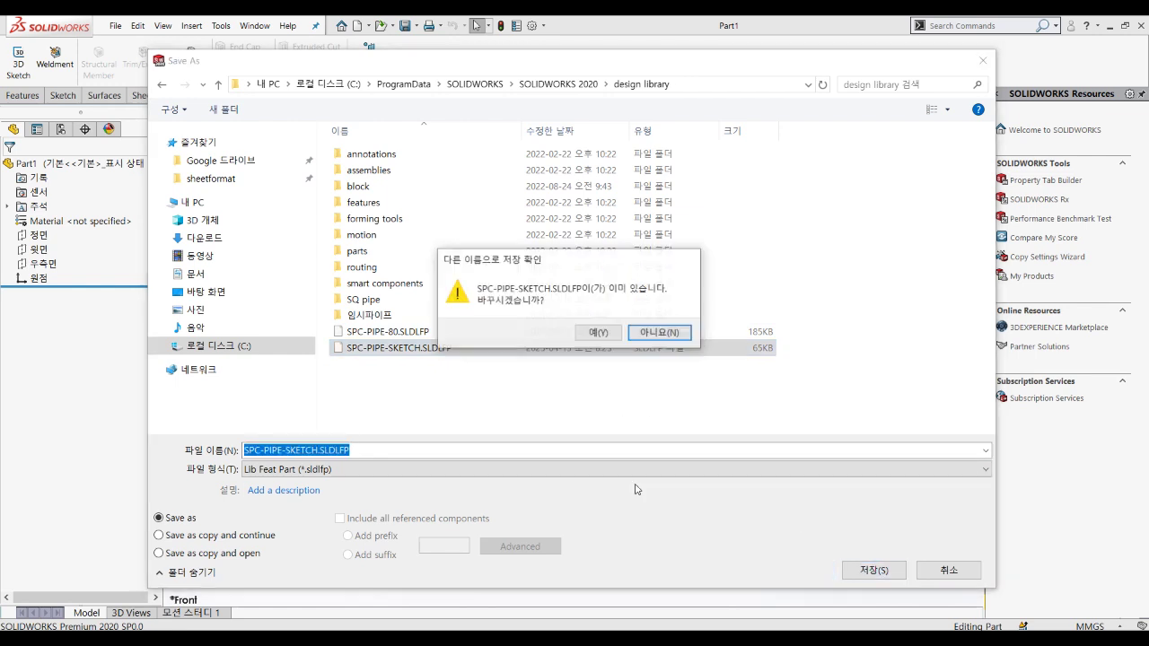
pyautogui.click(595, 333)
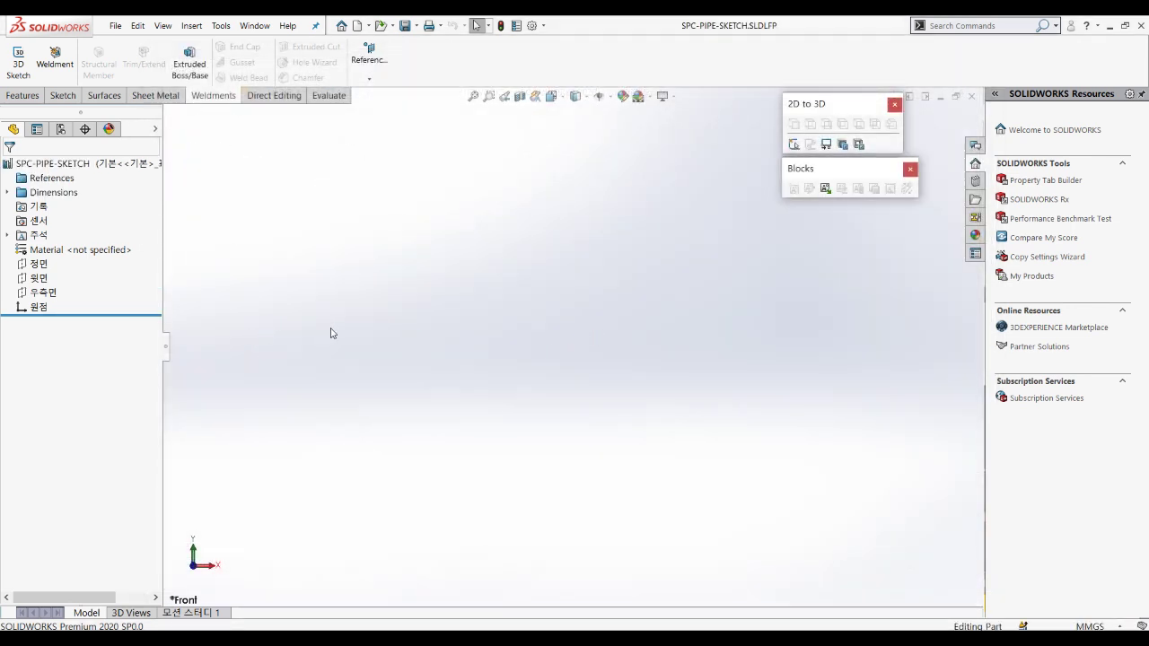
# Step: Sketch a center rectangle about 60 by 50 mm on the front plane (정면), centred on the origin, and close the sketch
pyautogui.click(38, 263)
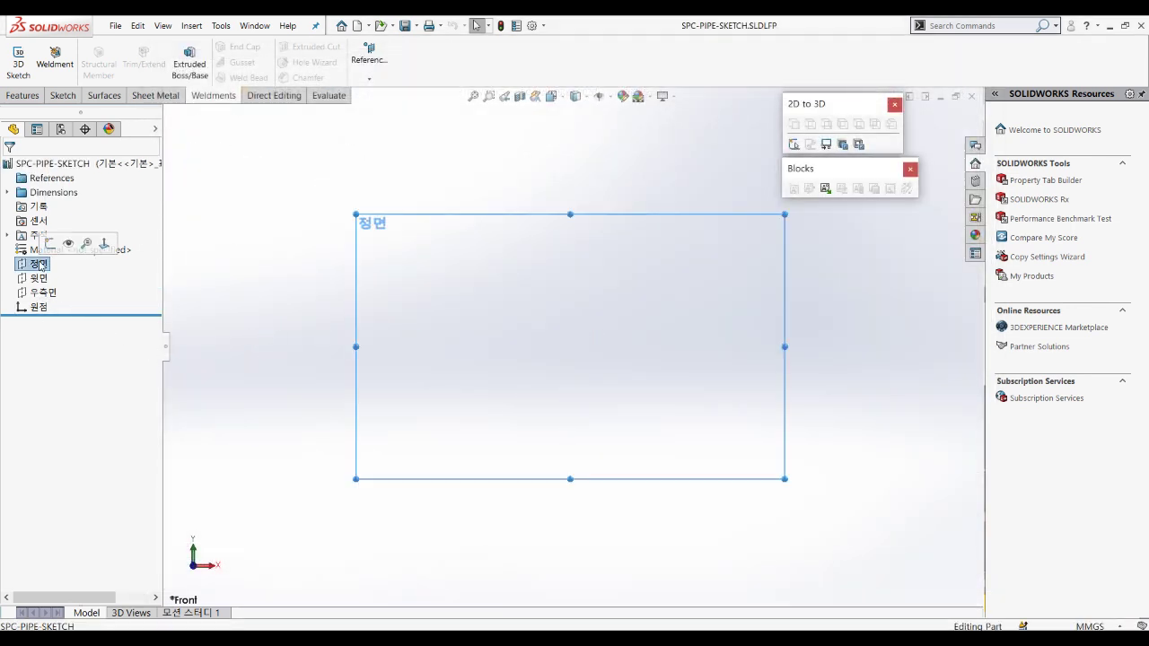
pyautogui.rightClick(43, 270)
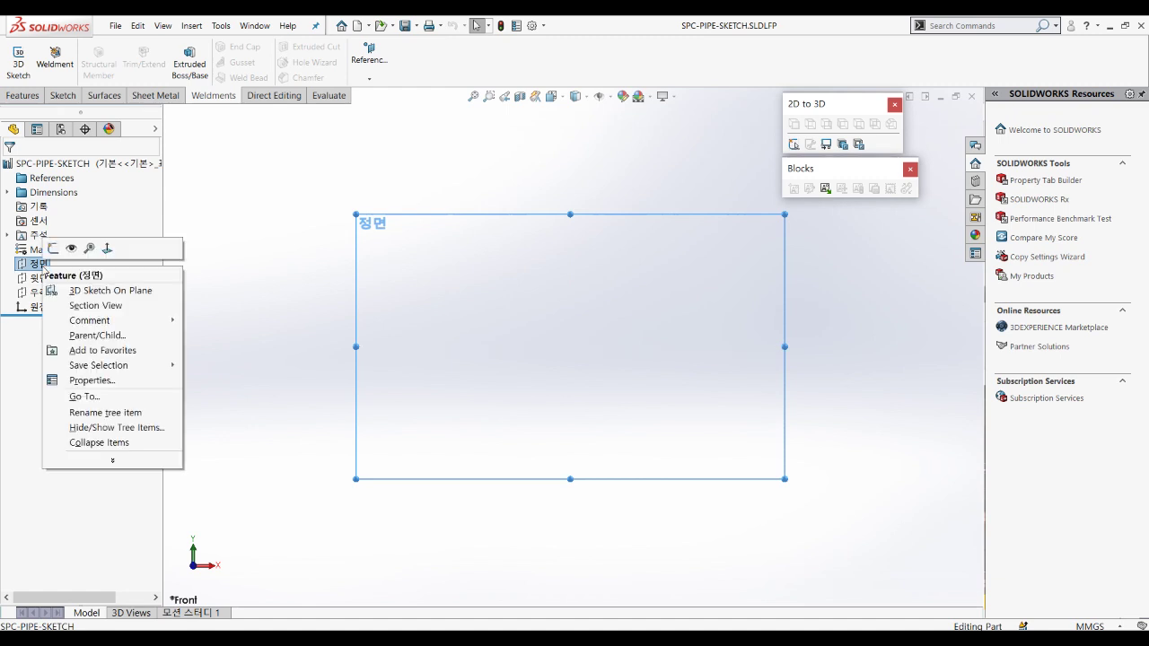
pyautogui.click(53, 247)
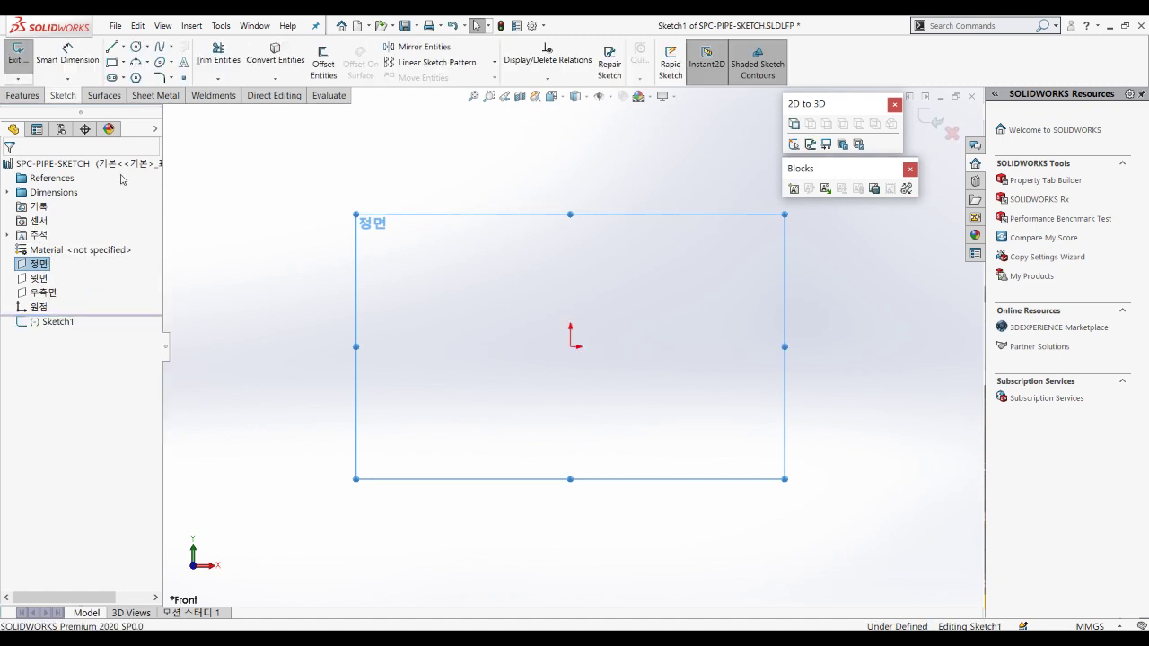
pyautogui.click(123, 62)
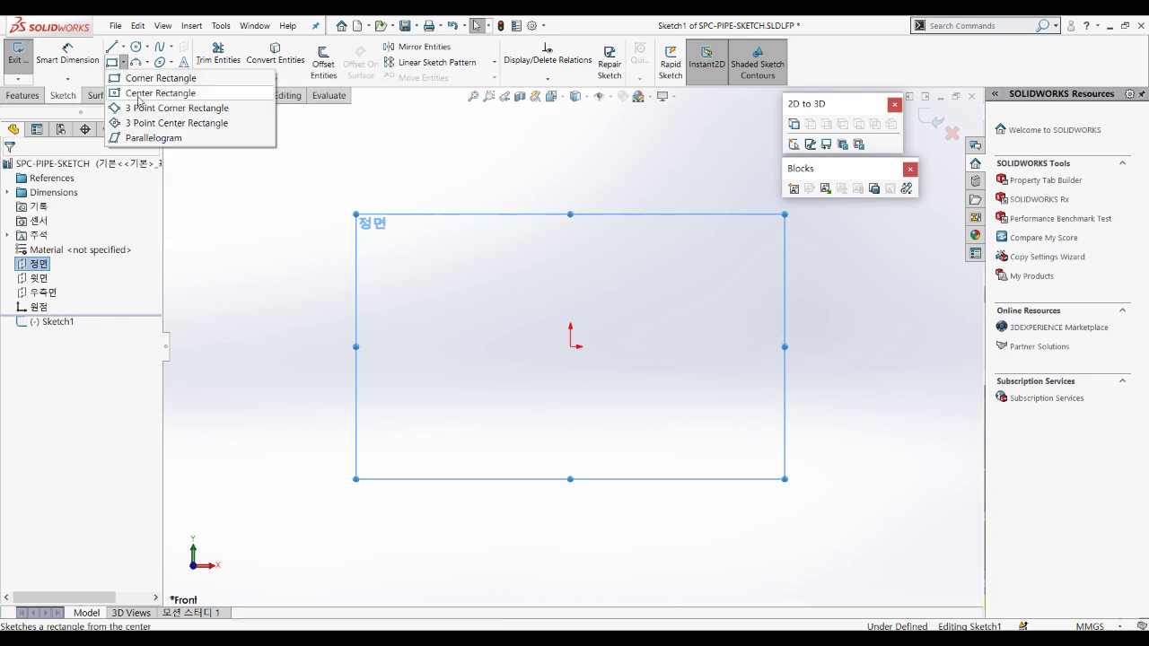
pyautogui.click(130, 97)
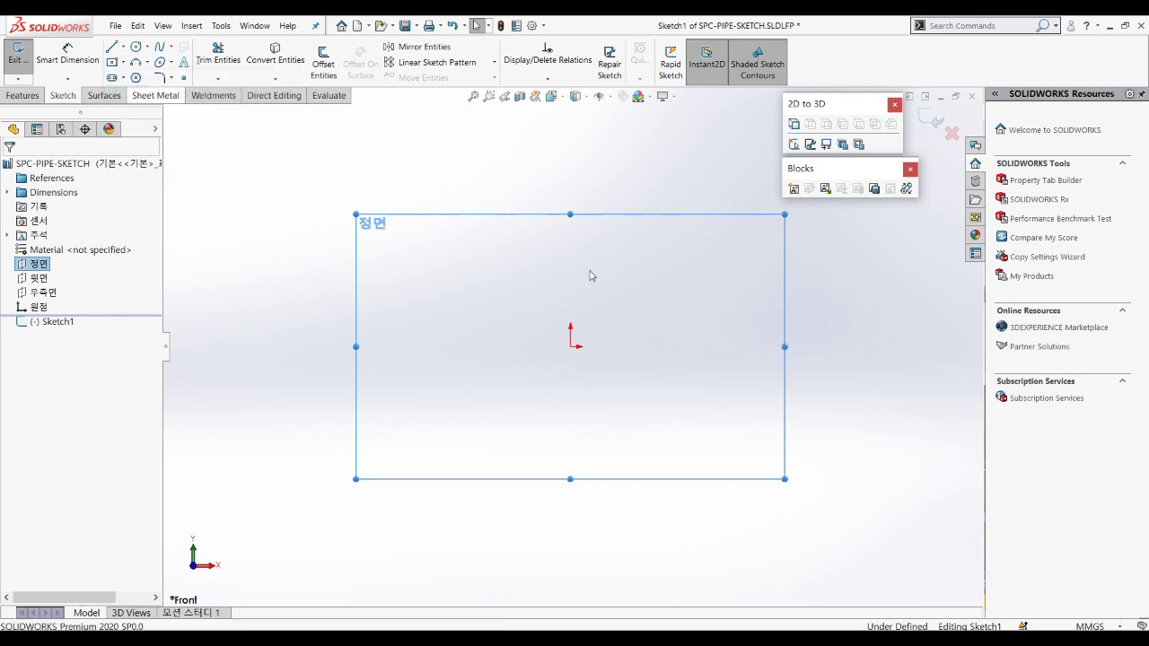
pyautogui.click(571, 348)
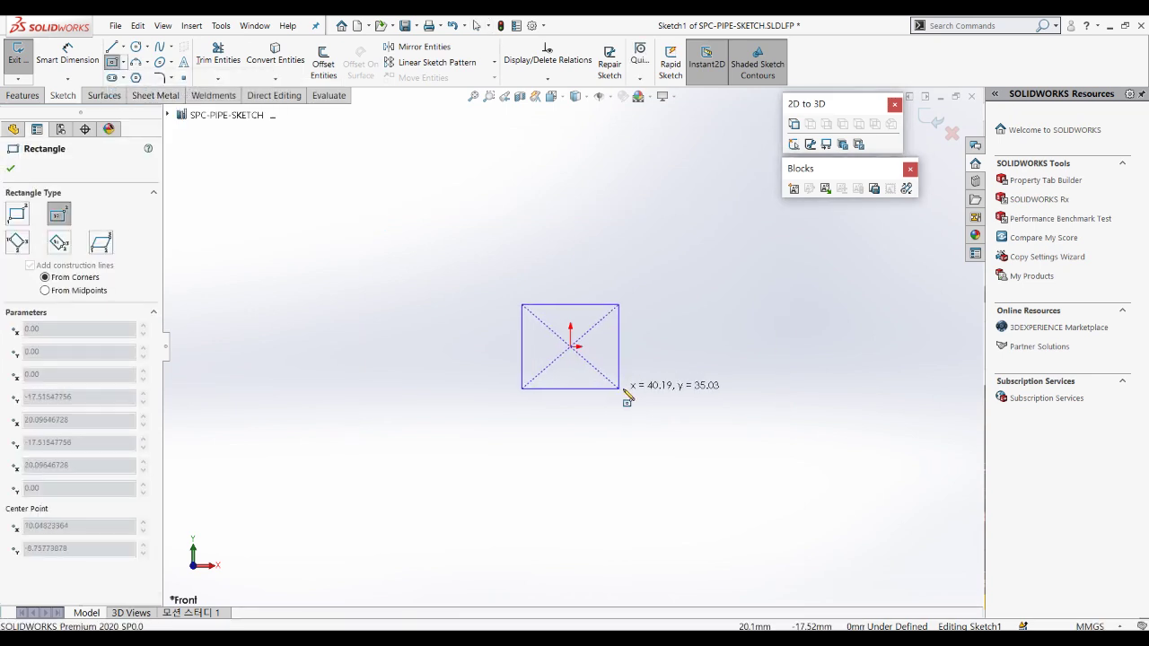
pyautogui.click(644, 407)
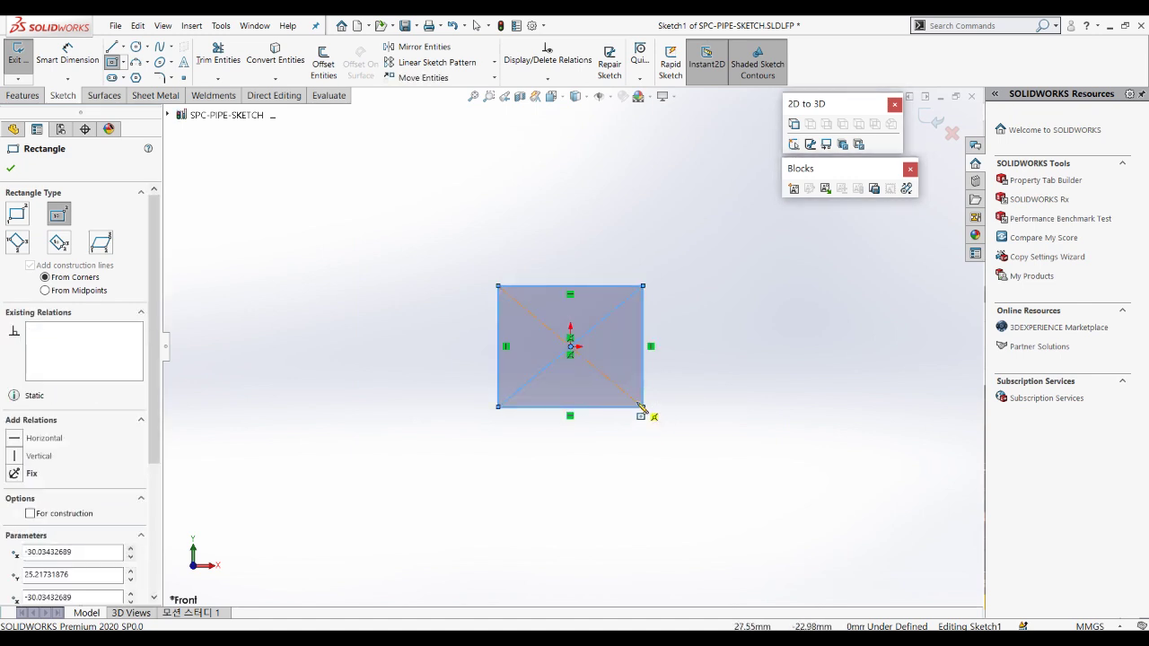
pyautogui.press('Escape')
pyautogui.click(934, 123)
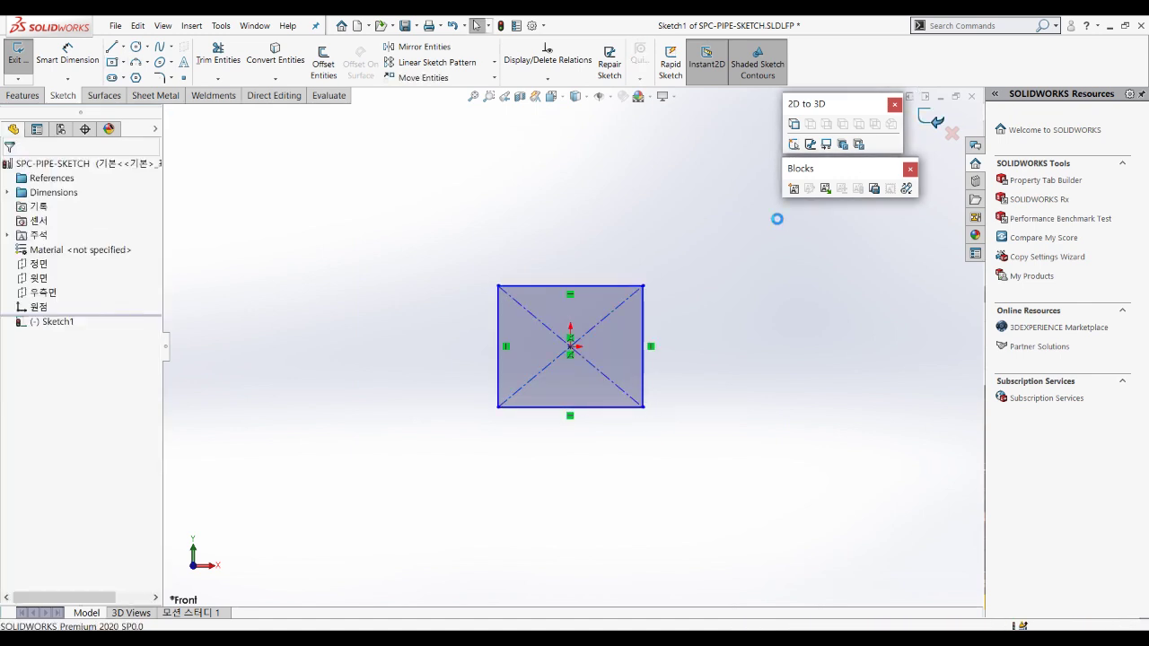
pyautogui.click(410, 386)
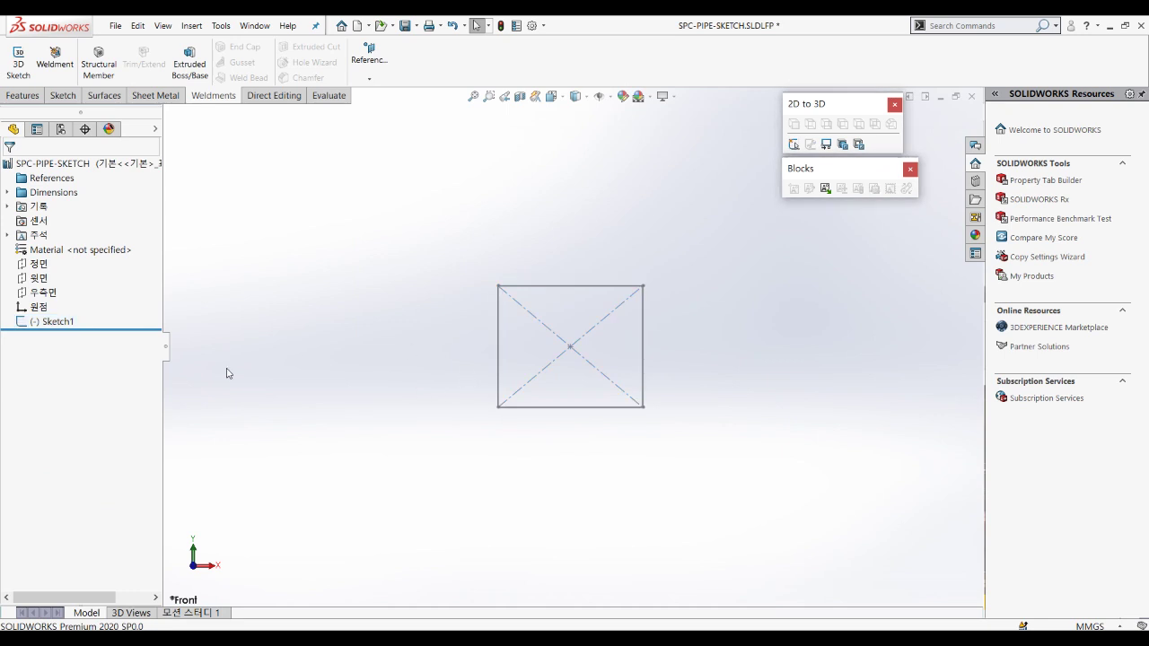
# Step: Add the rectangle sketch to the library feature
pyautogui.click(51, 322)
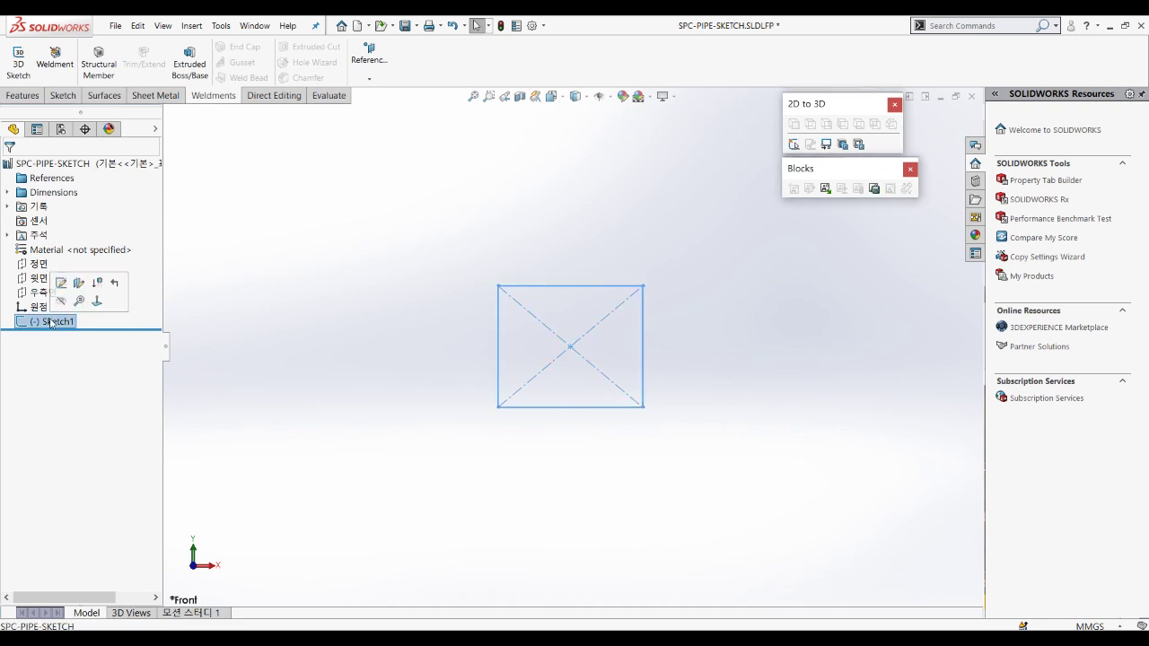
pyautogui.rightClick(51, 323)
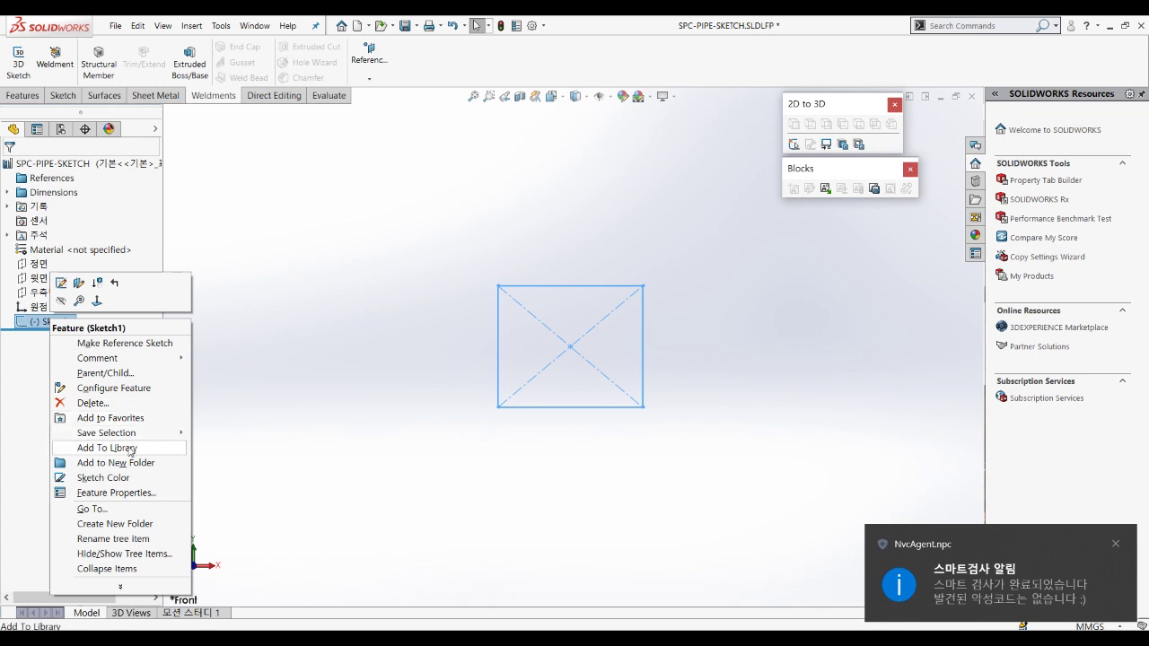
pyautogui.click(130, 451)
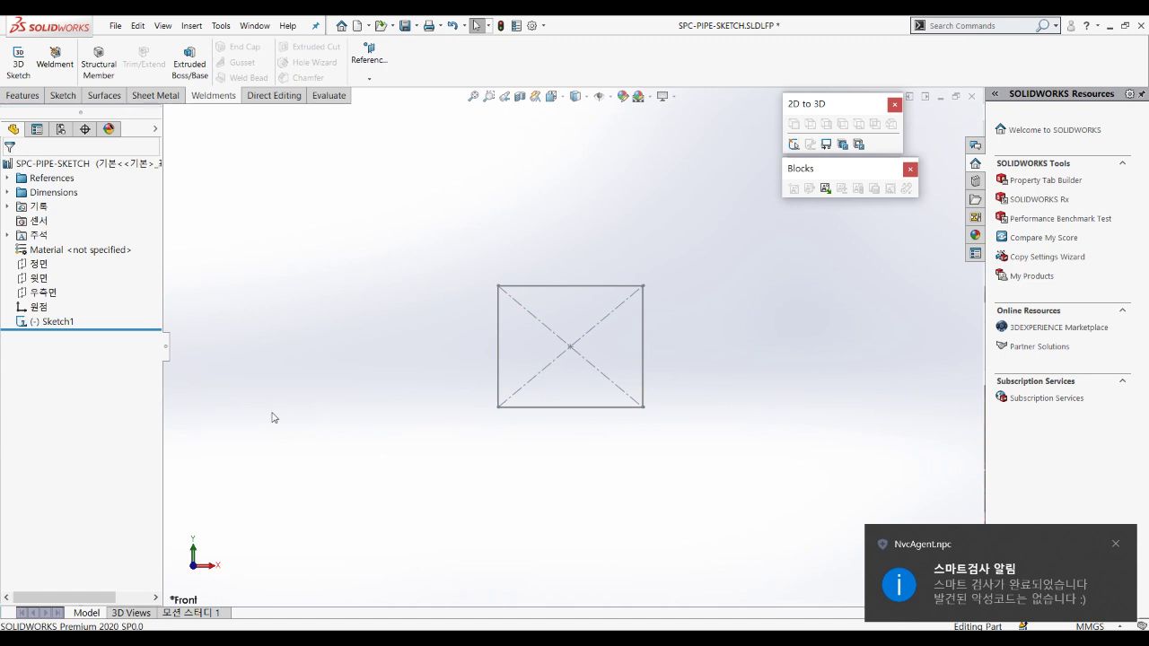
# Step: Reopen the rectangle sketch for editing and dimension the length of its upper edge
pyautogui.click(54, 321)
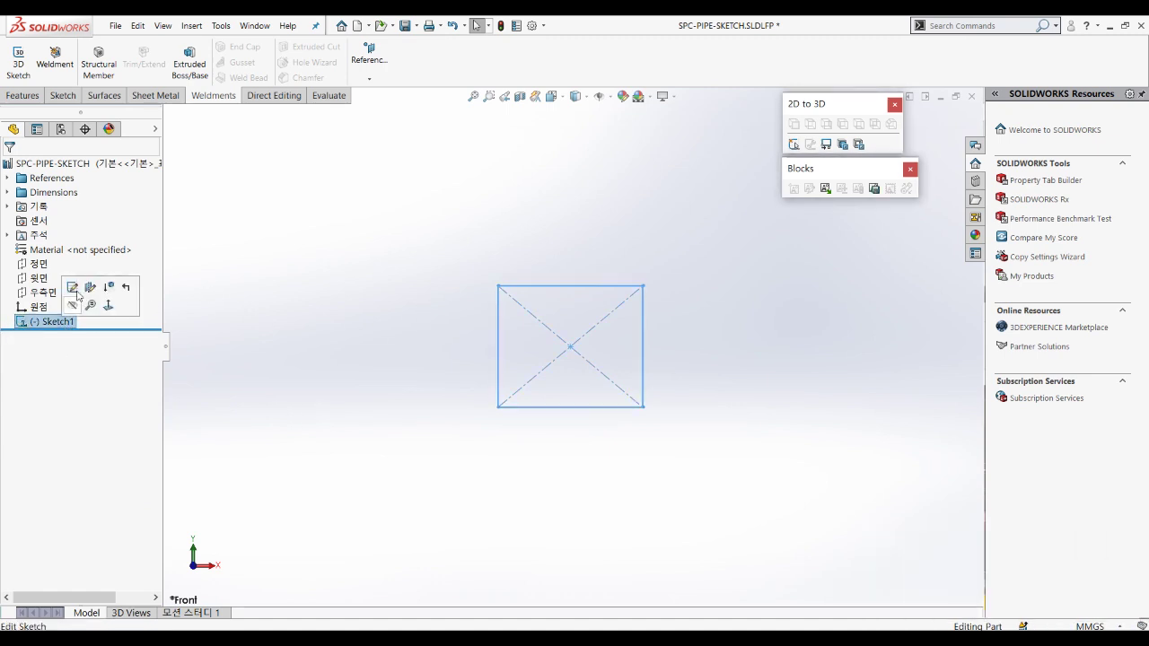
pyautogui.click(73, 289)
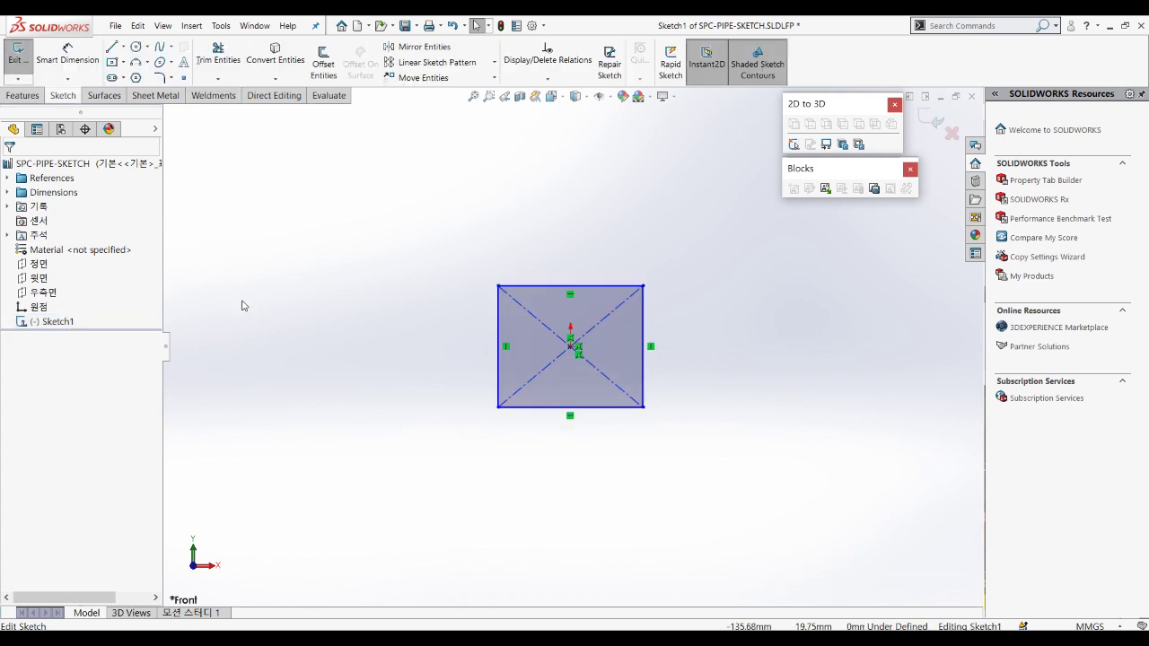
pyautogui.scroll(-3, 519, 361)
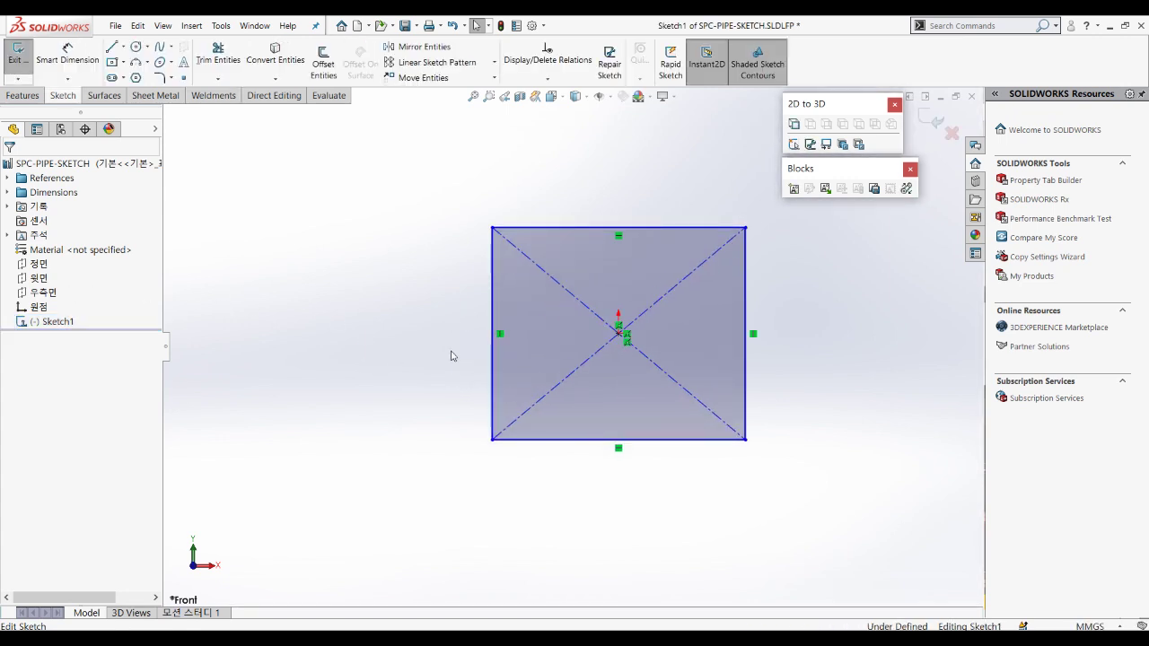
pyautogui.press('d')
pyautogui.click(567, 228)
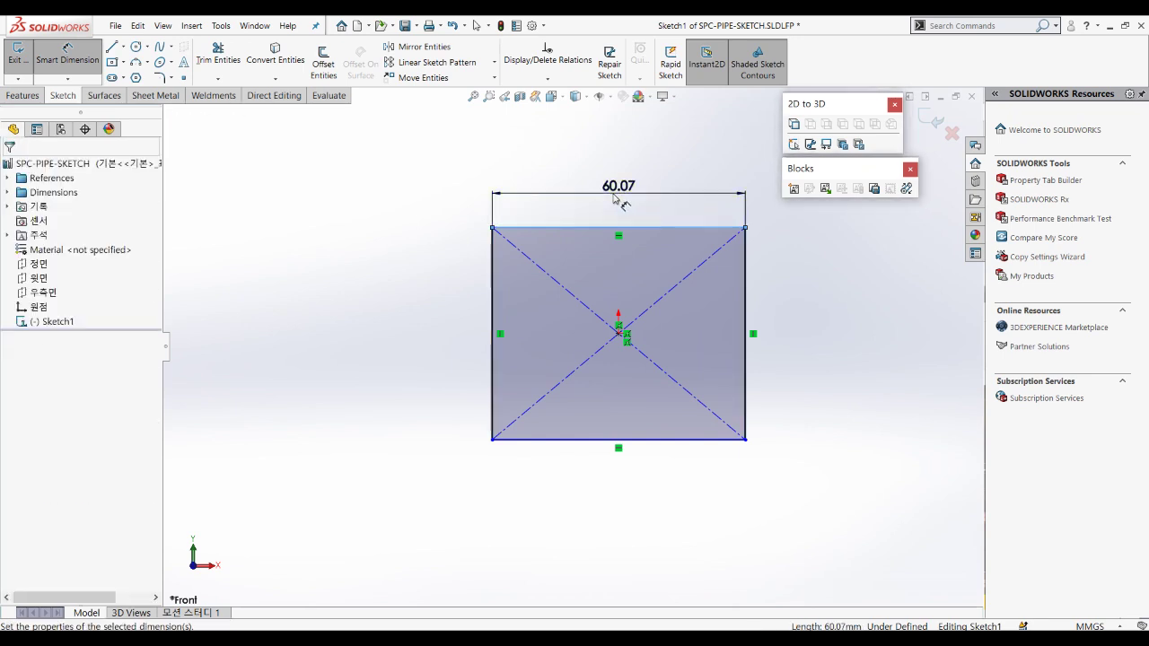
pyautogui.click(616, 201)
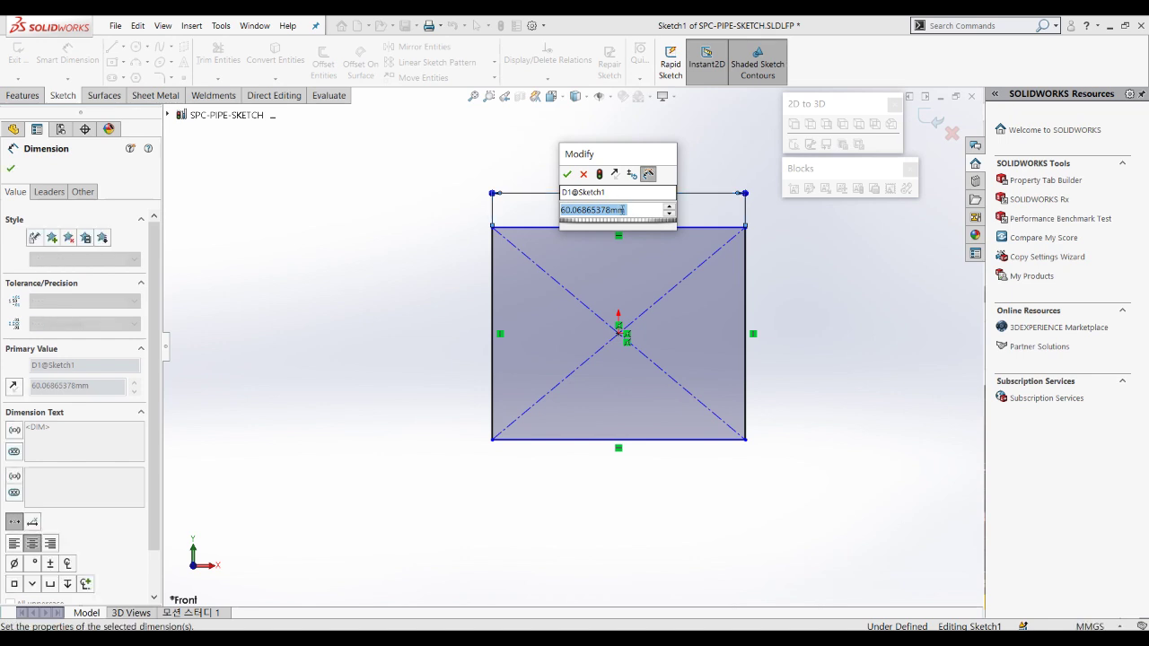
pyautogui.press('Return')
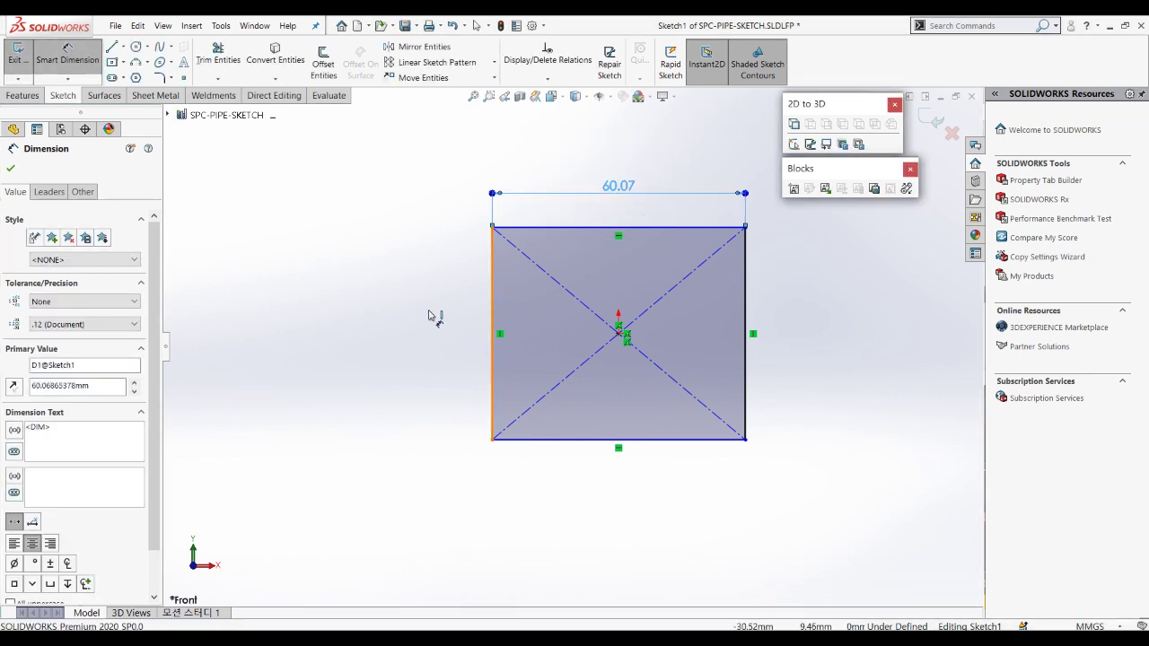
# Step: Dimension the rectangle's height, naming the dimension V and setting it to 50 mm
pyautogui.click(492, 328)
pyautogui.click(444, 334)
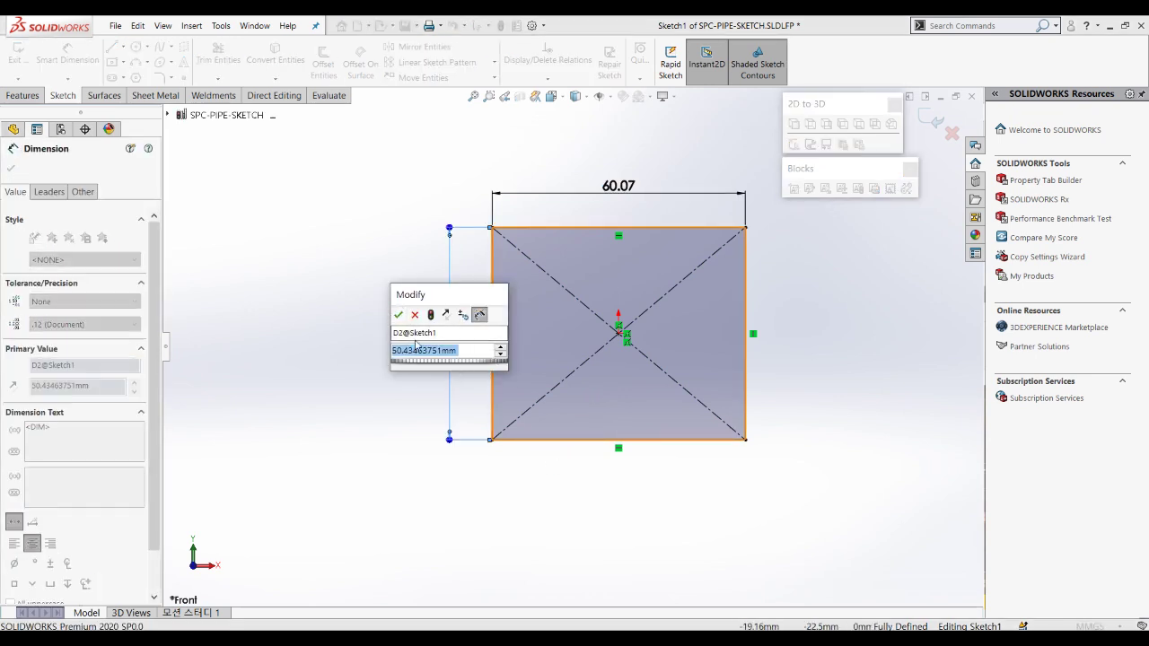
pyautogui.click(449, 332)
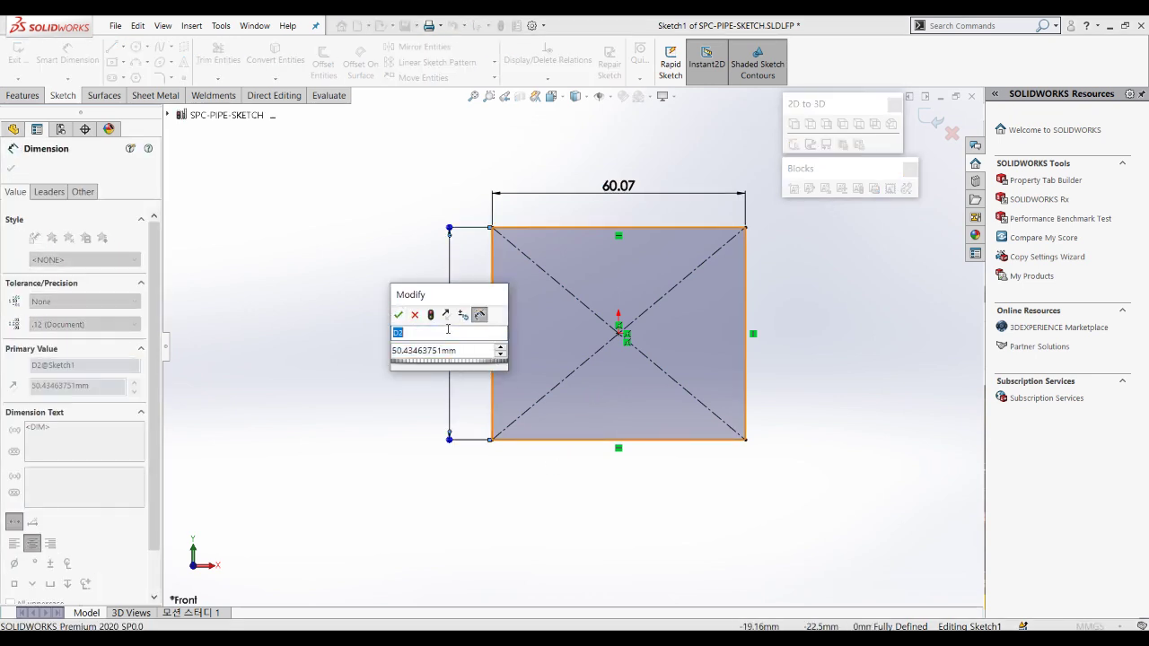
pyautogui.write('V')
pyautogui.press('Tab')
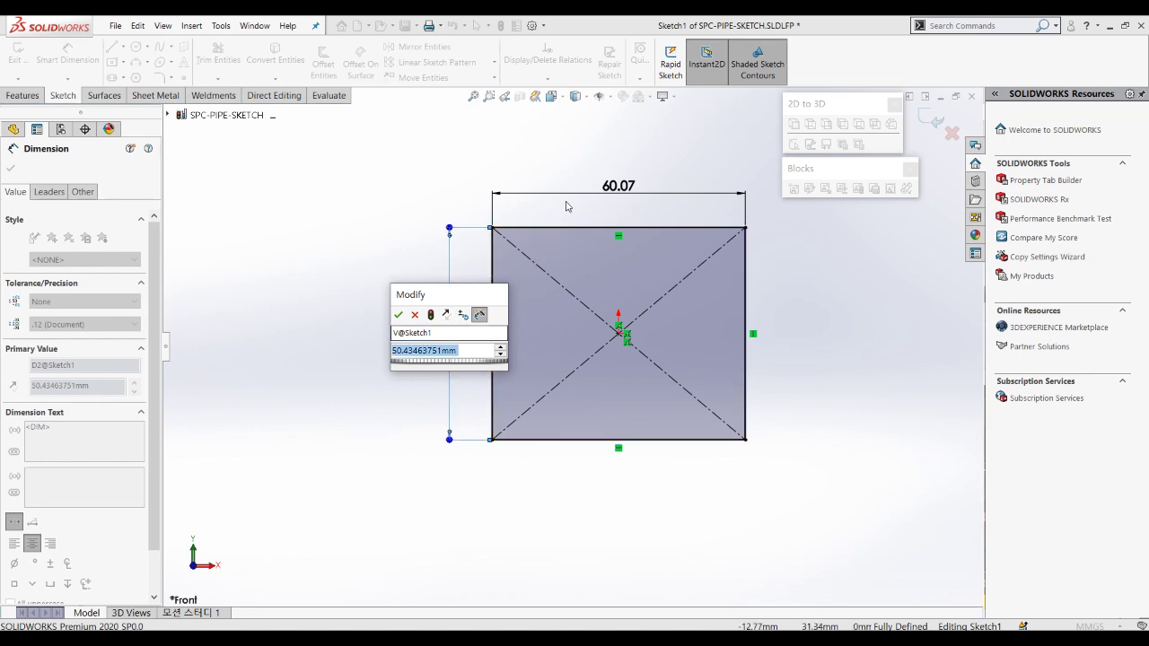
pyautogui.write('50')
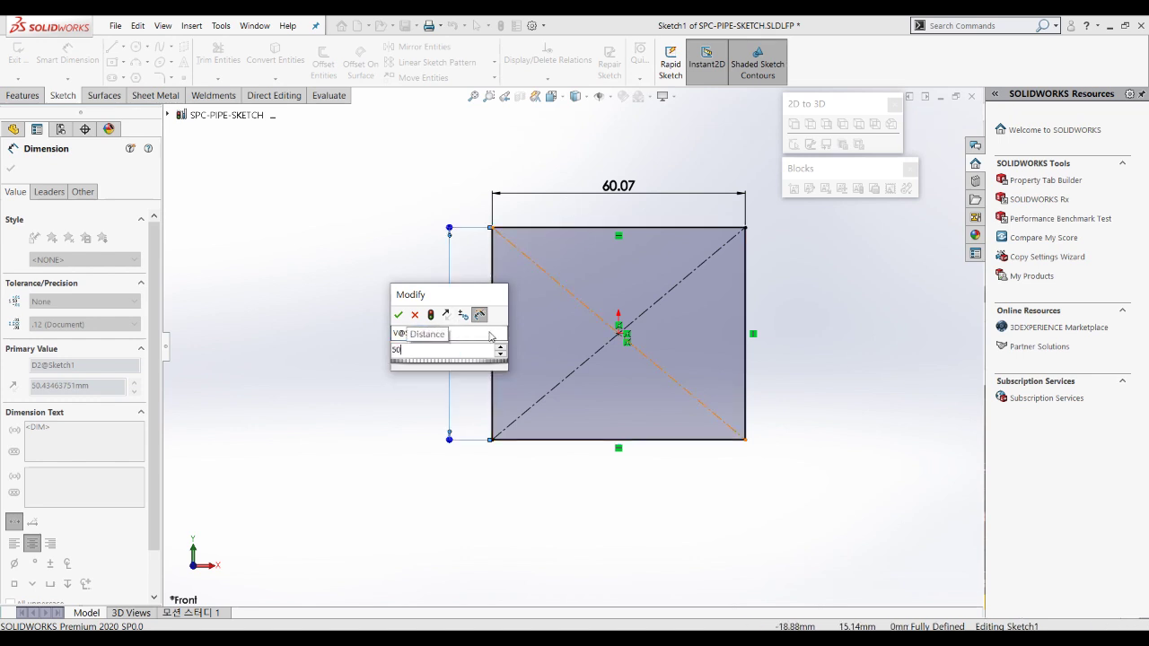
pyautogui.press('Return')
# Step: Rename the rectangle's width dimension to H and set it to 50 mm
pyautogui.click(618, 187)
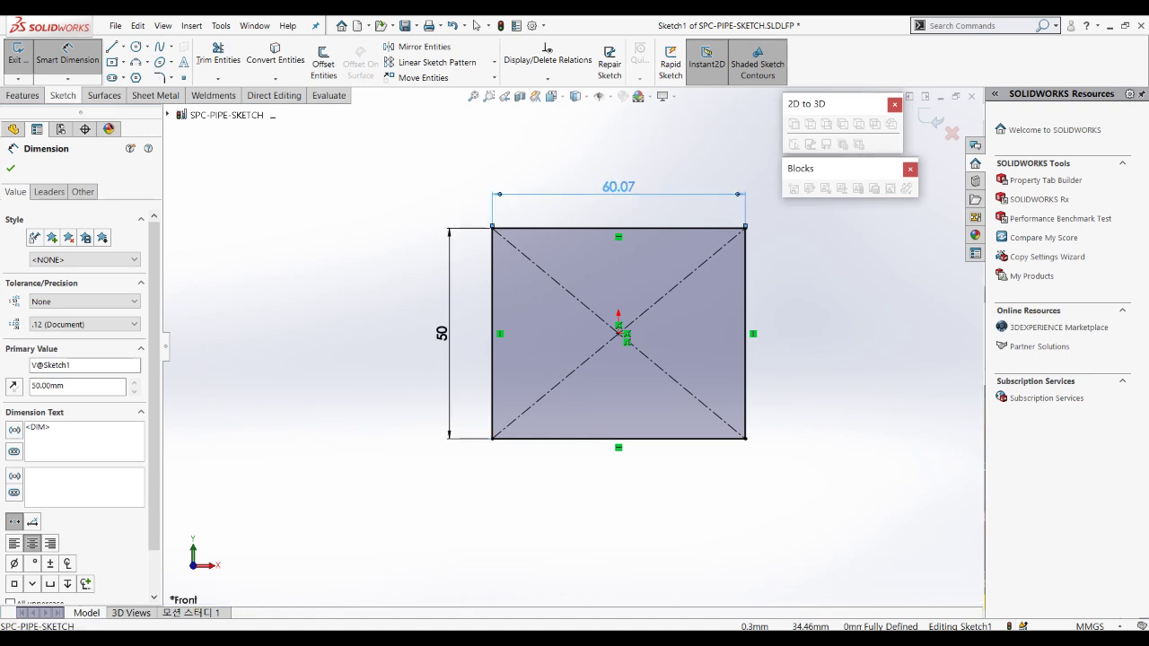
pyautogui.doubleClick(618, 187)
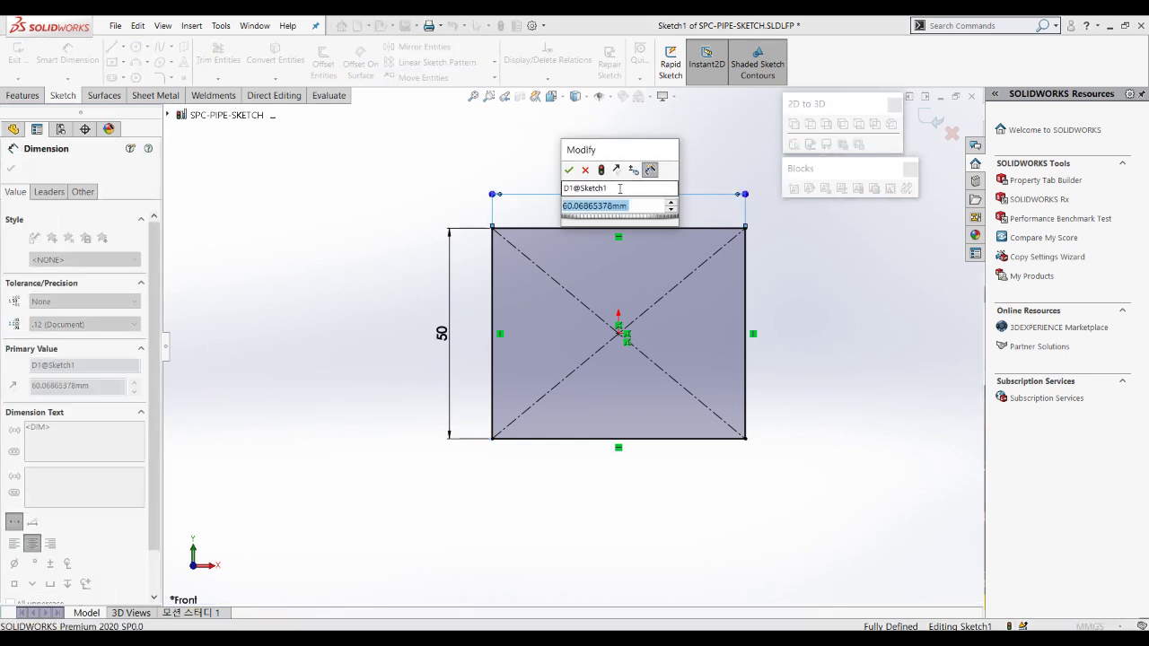
pyautogui.write('50')
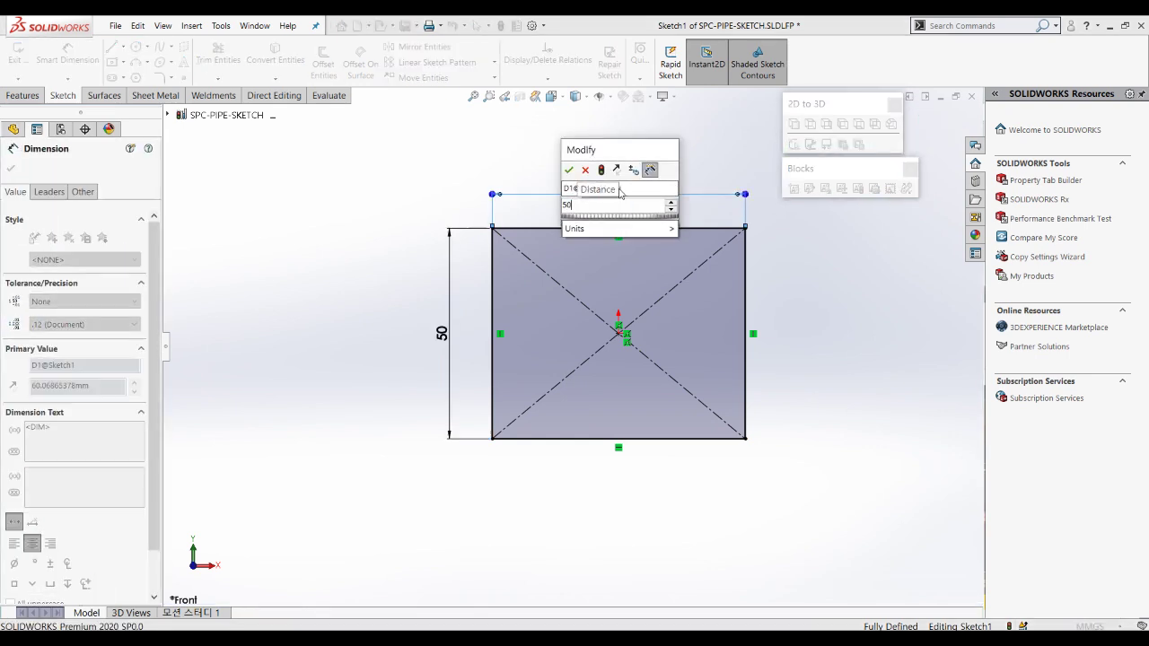
pyautogui.click(653, 187)
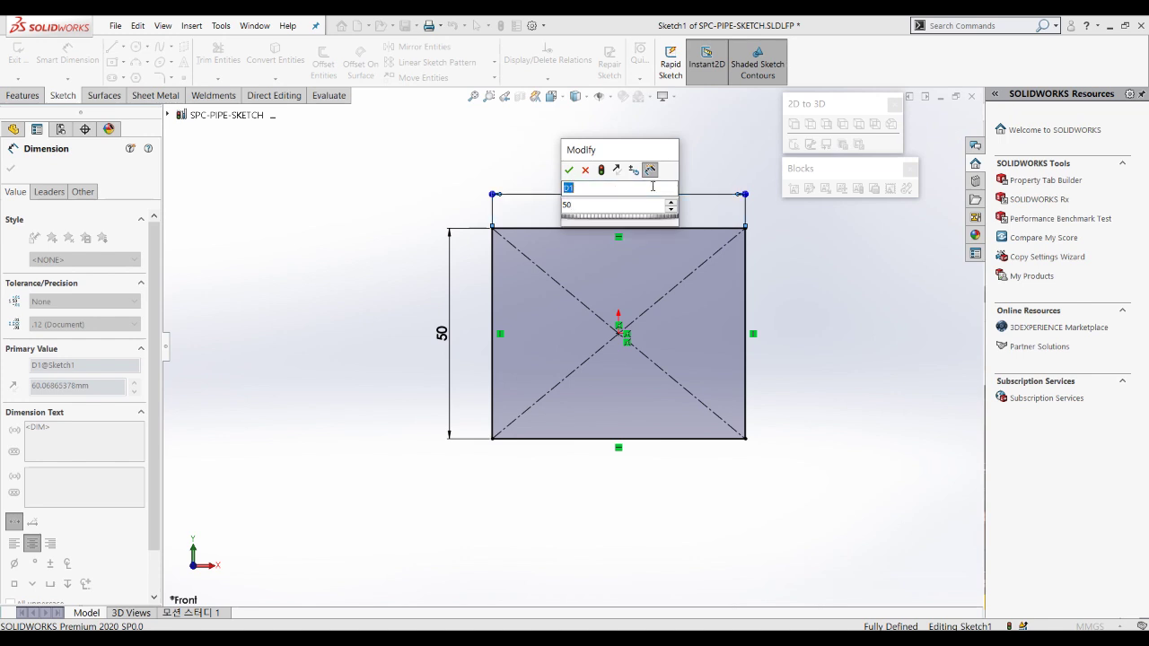
pyautogui.press('Tab')
pyautogui.press('Return')
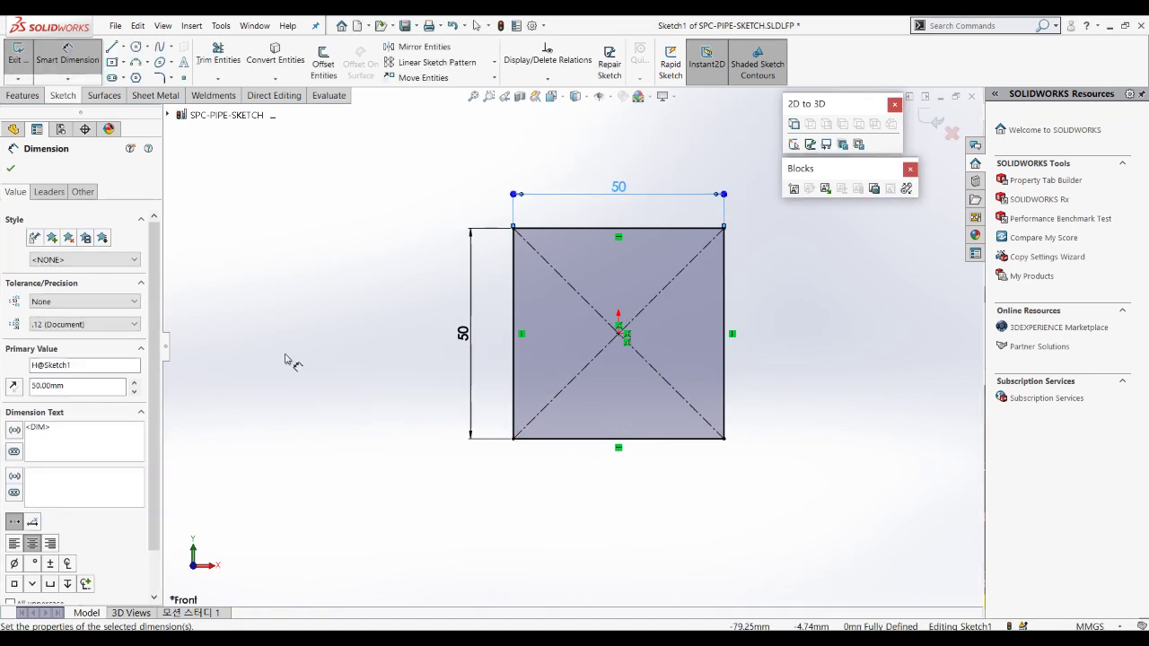
# Step: Fillet all four corners of the square with a 2.4 mm radius
pyautogui.click(163, 80)
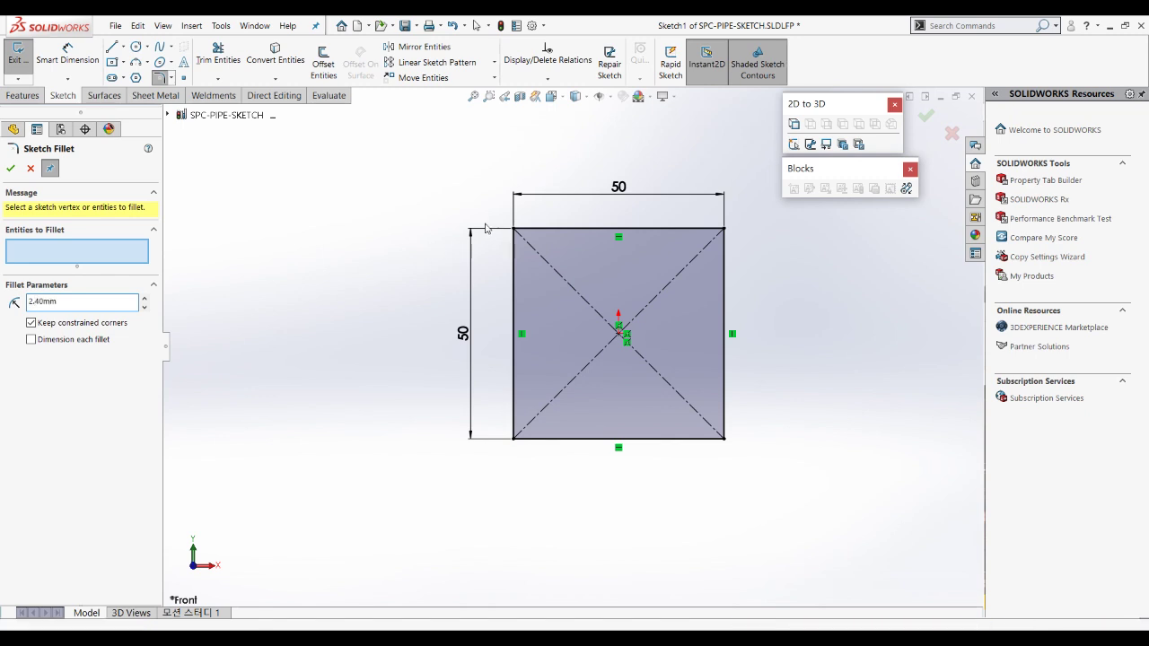
pyautogui.click(517, 230)
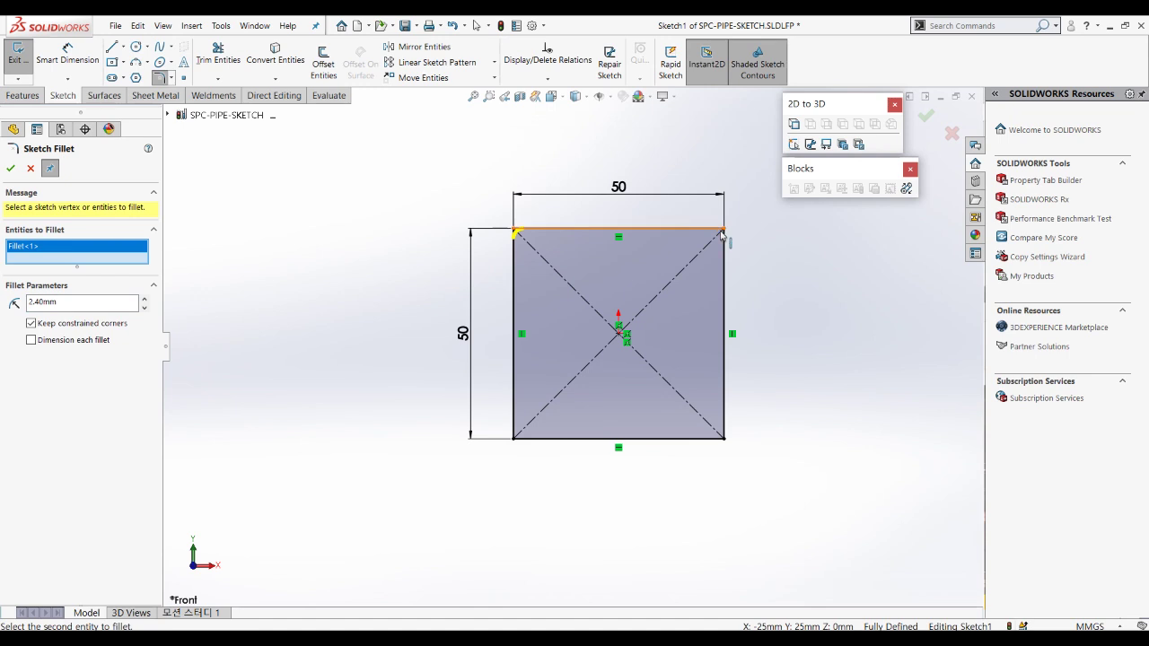
pyautogui.click(722, 231)
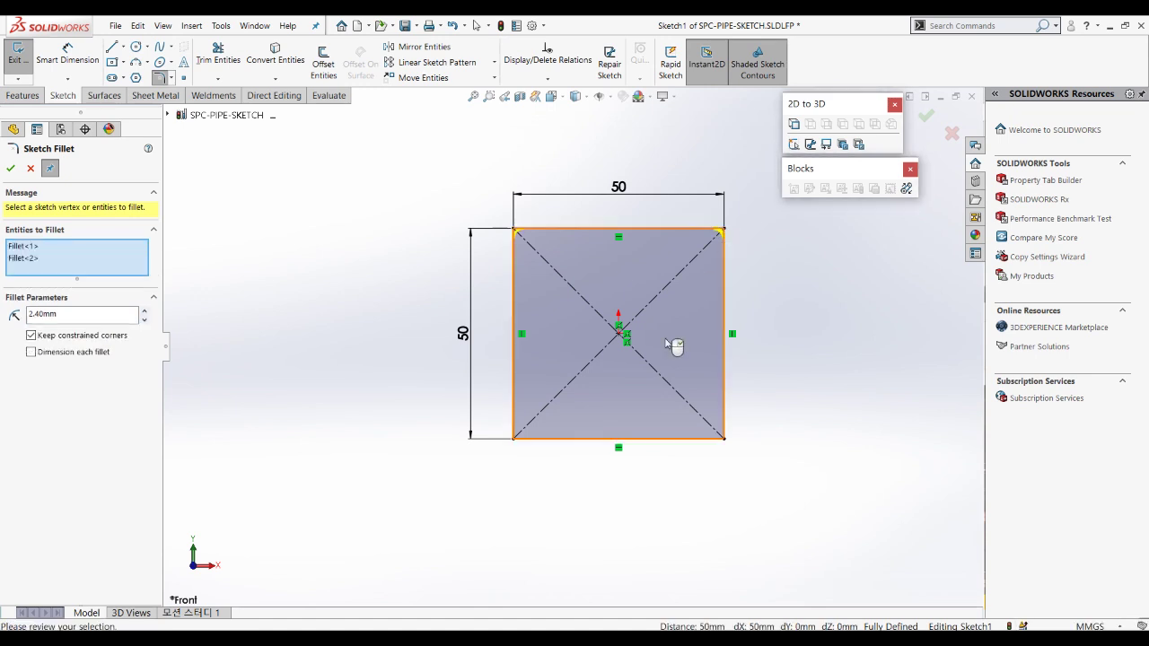
pyautogui.click(517, 437)
pyautogui.click(722, 437)
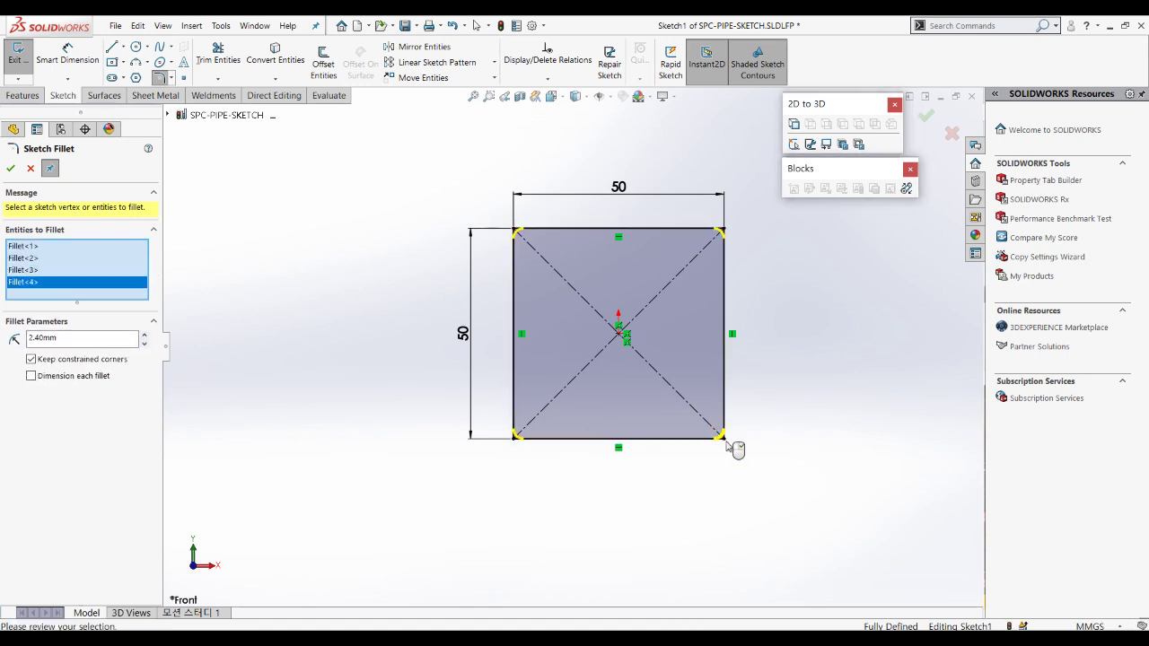
pyautogui.click(10, 174)
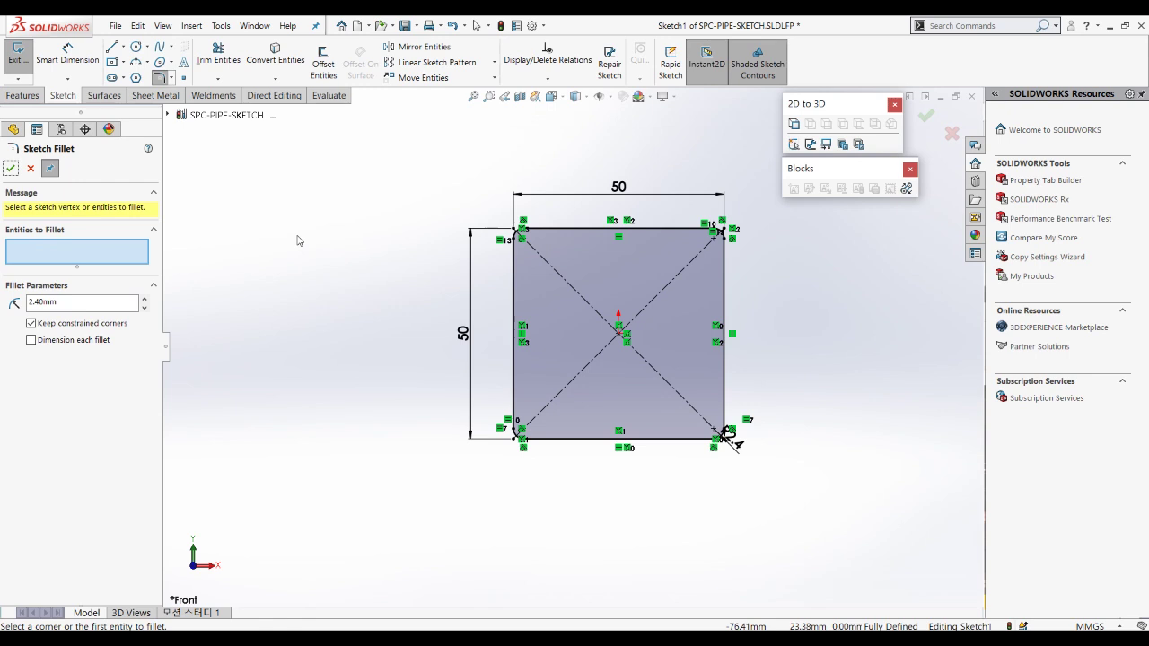
# Step: Offset the rounded square's outline inward by 1.2 mm with dimensions added
pyautogui.click(323, 70)
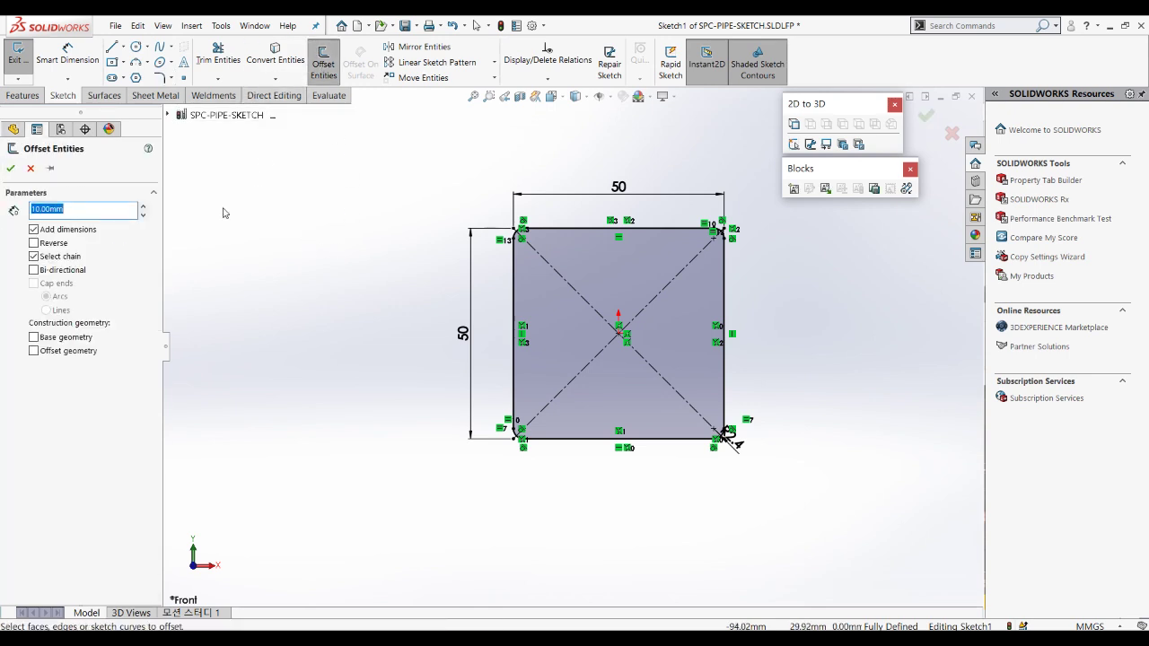
pyautogui.write('1')
pyautogui.click(563, 231)
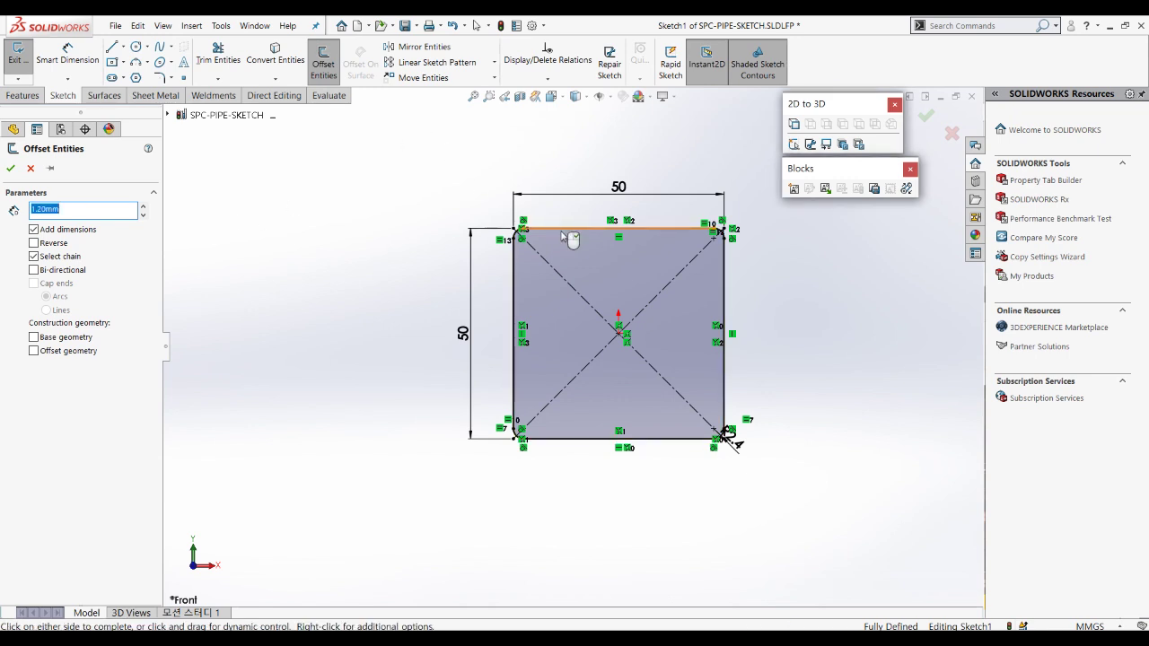
pyautogui.click(34, 243)
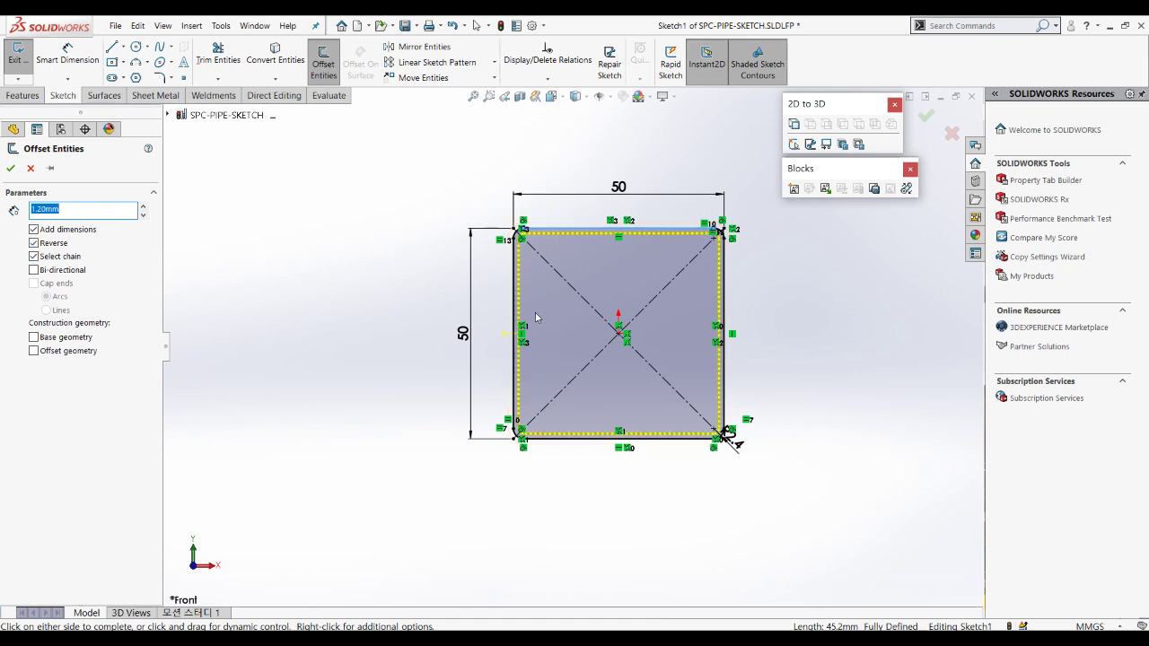
pyautogui.click(10, 168)
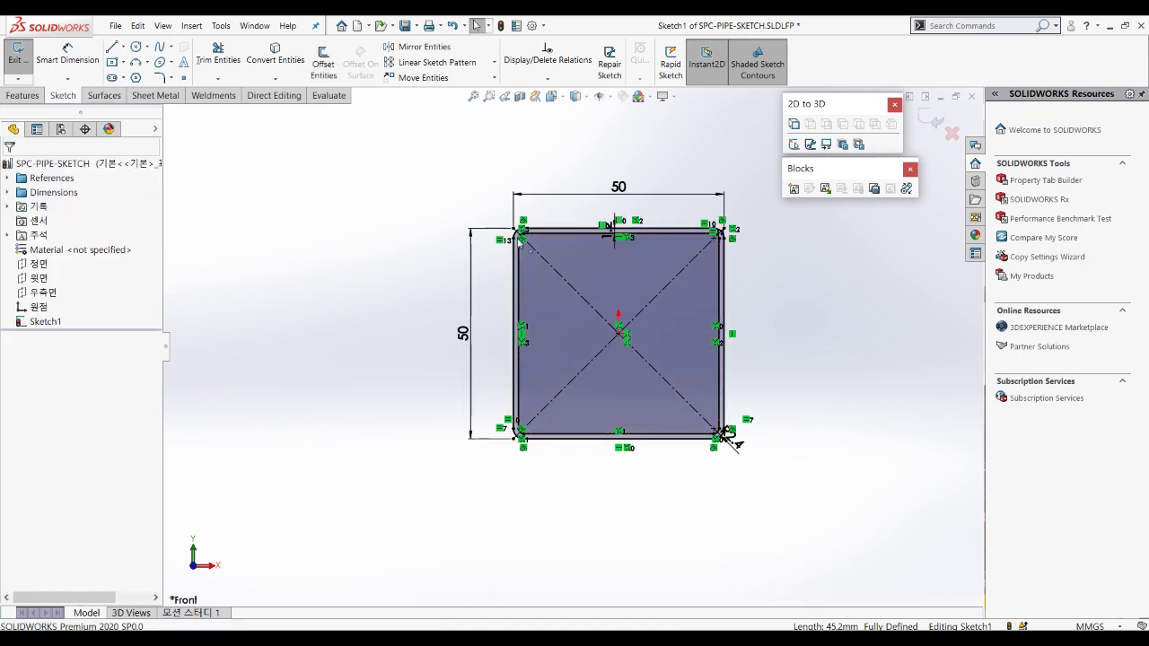
# Step: Place the wall-thickness and corner-radius dimensions clear of the profile, and rename the radius dimension to R
pyautogui.click(563, 234)
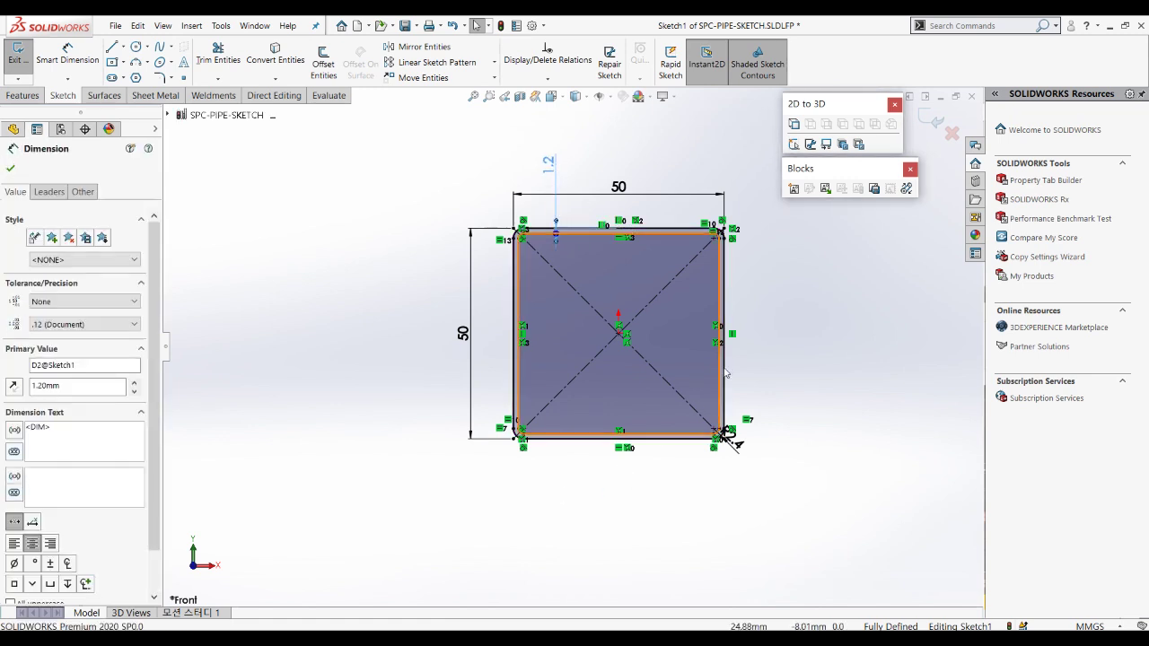
pyautogui.click(785, 470)
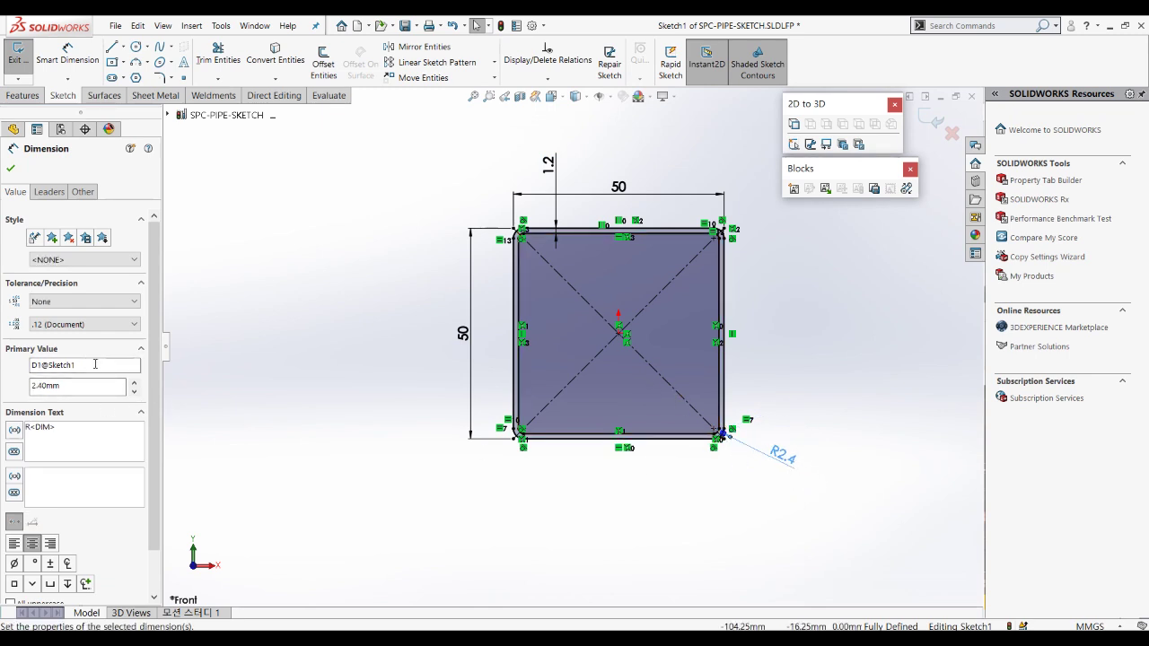
pyautogui.moveTo(87, 365); pyautogui.dragTo(7, 381)
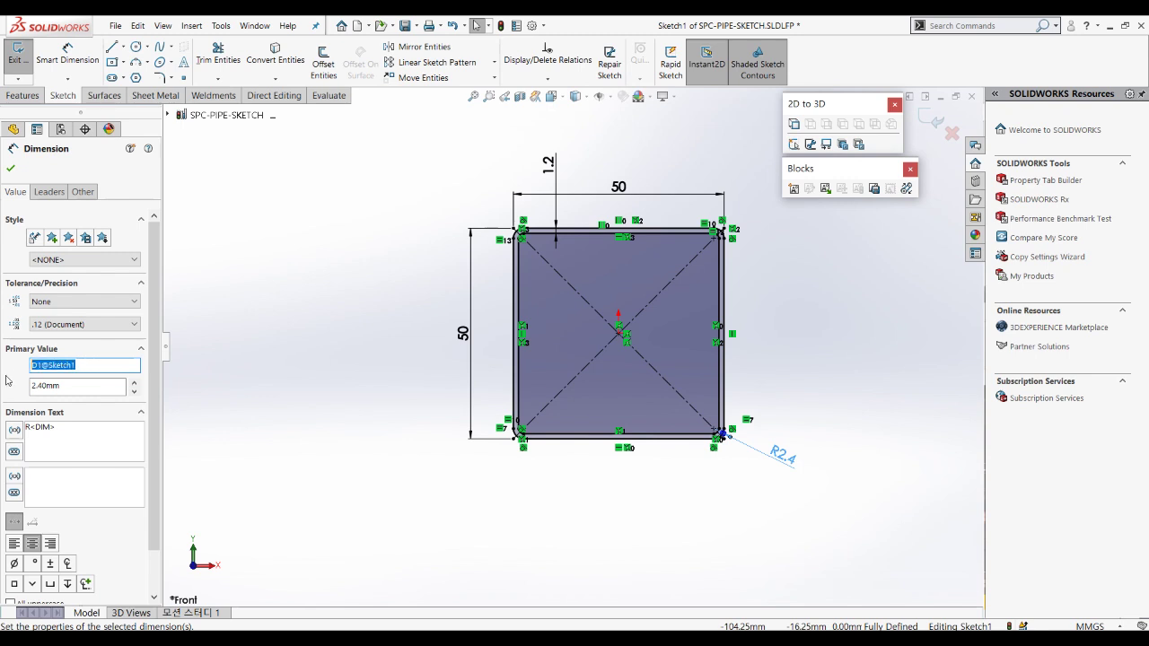
pyautogui.write('R')
pyautogui.click(11, 168)
# Step: Rename the wall-thickness dimension between the two outlines to T
pyautogui.doubleClick(548, 166)
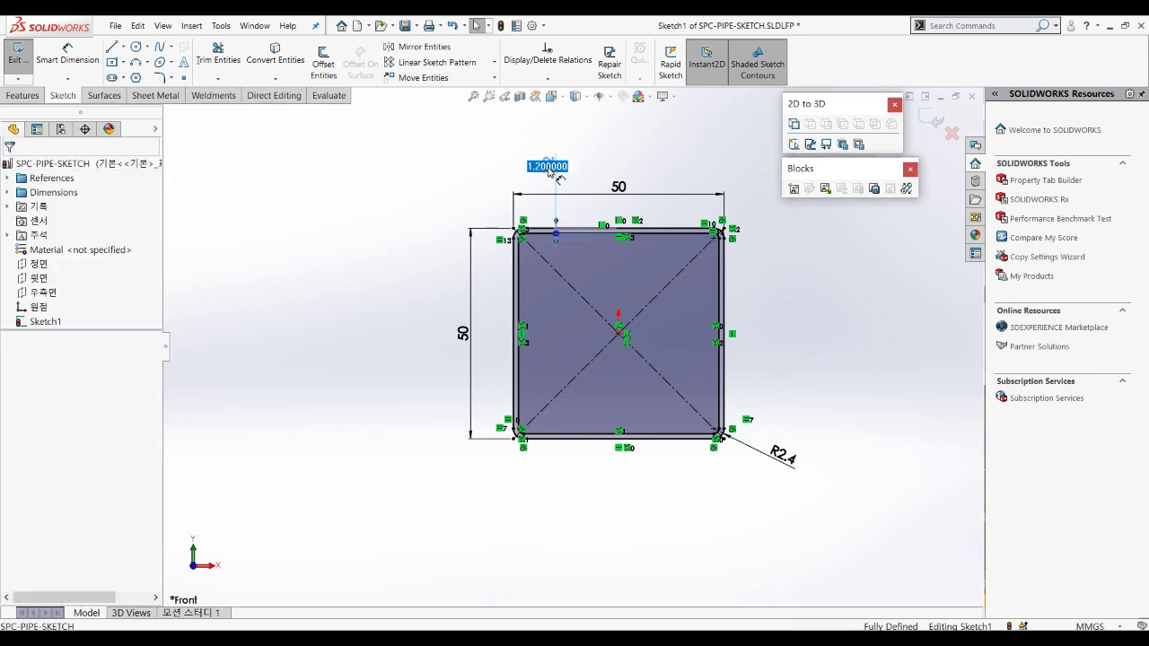
pyautogui.press('Return')
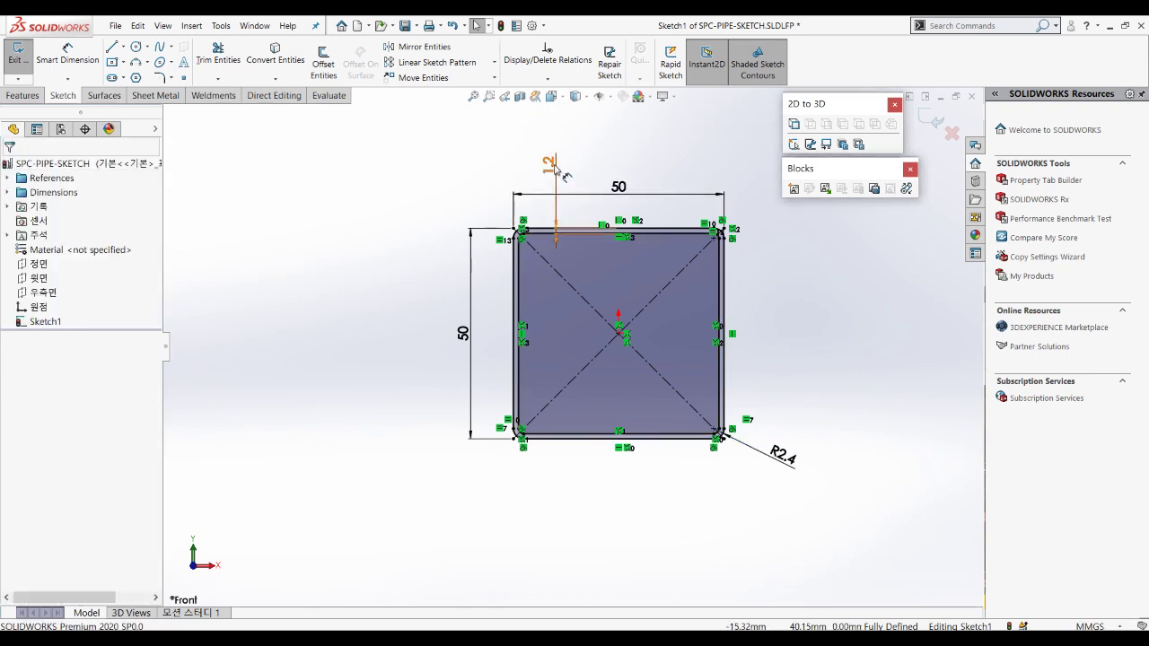
pyautogui.click(554, 167)
pyautogui.doubleClick(550, 166)
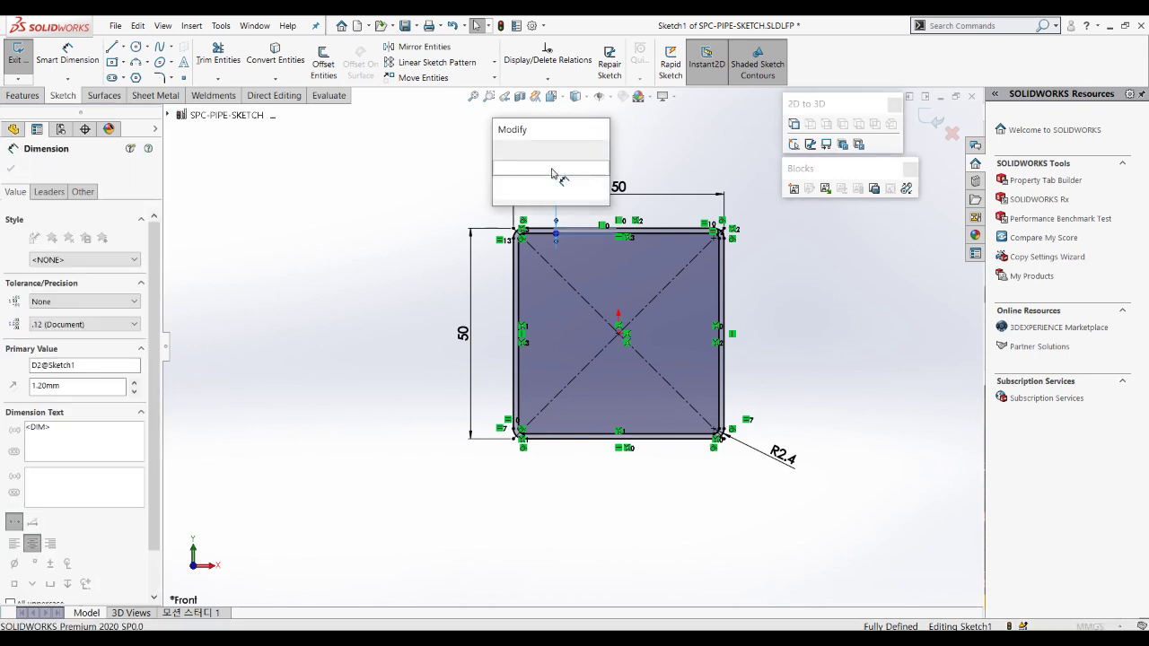
pyautogui.click(549, 168)
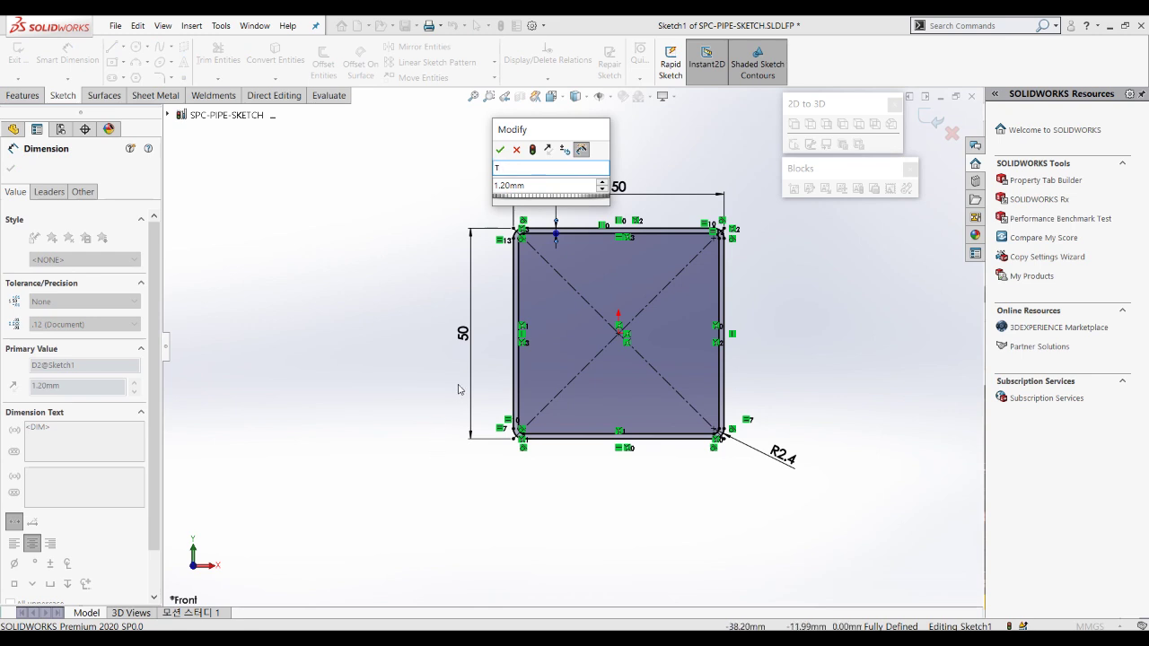
pyautogui.click(501, 155)
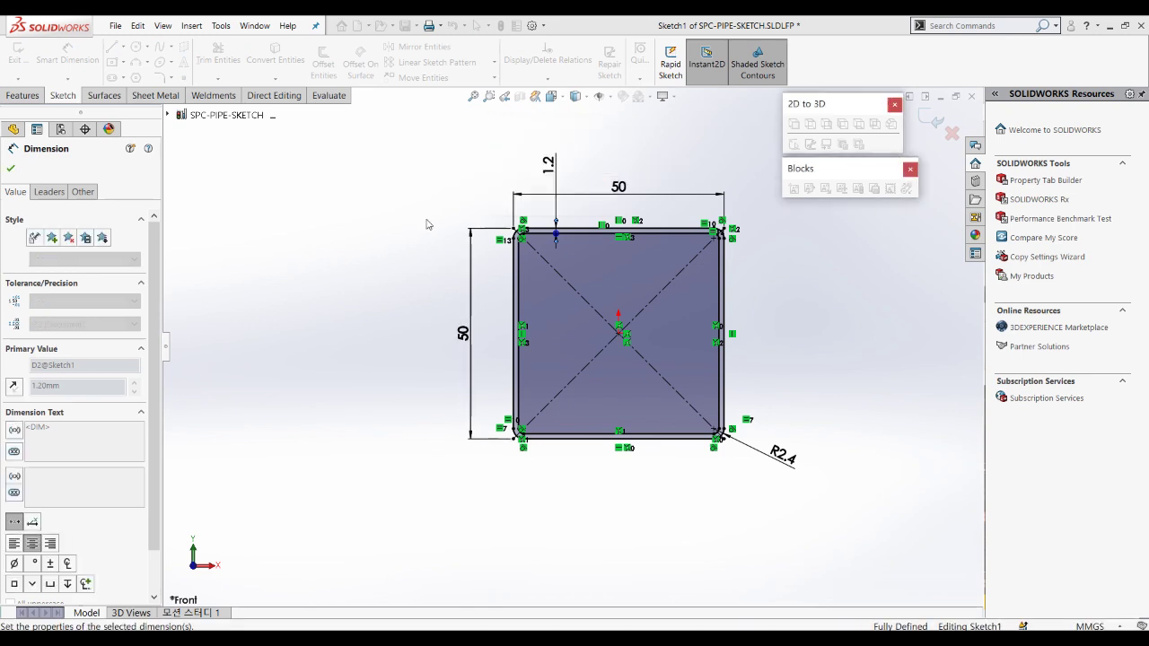
pyautogui.click(380, 292)
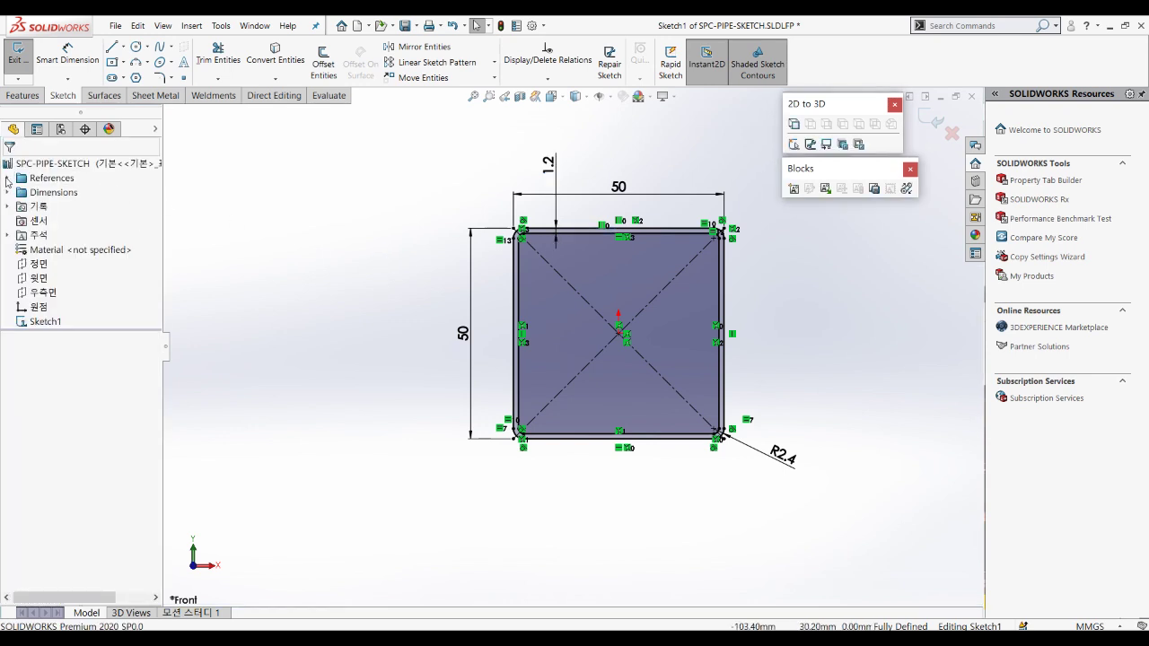
# Step: Expand the References and Dimensions folders to review the library feature's dimension names, and exit the sketch
pyautogui.click(8, 179)
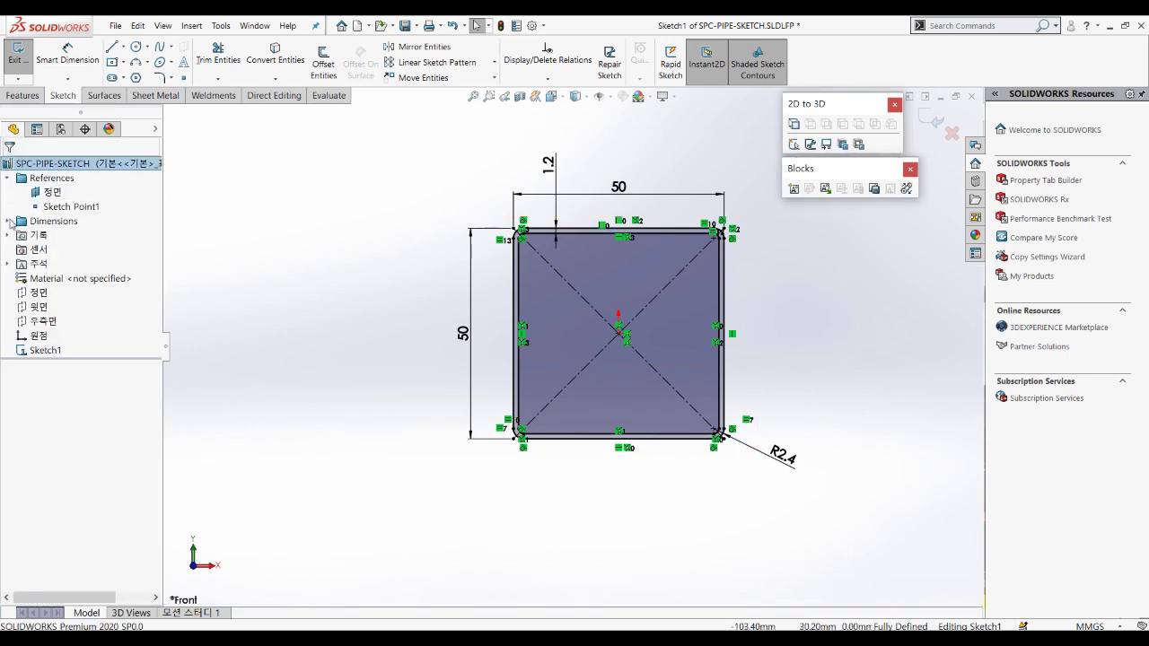
pyautogui.click(8, 221)
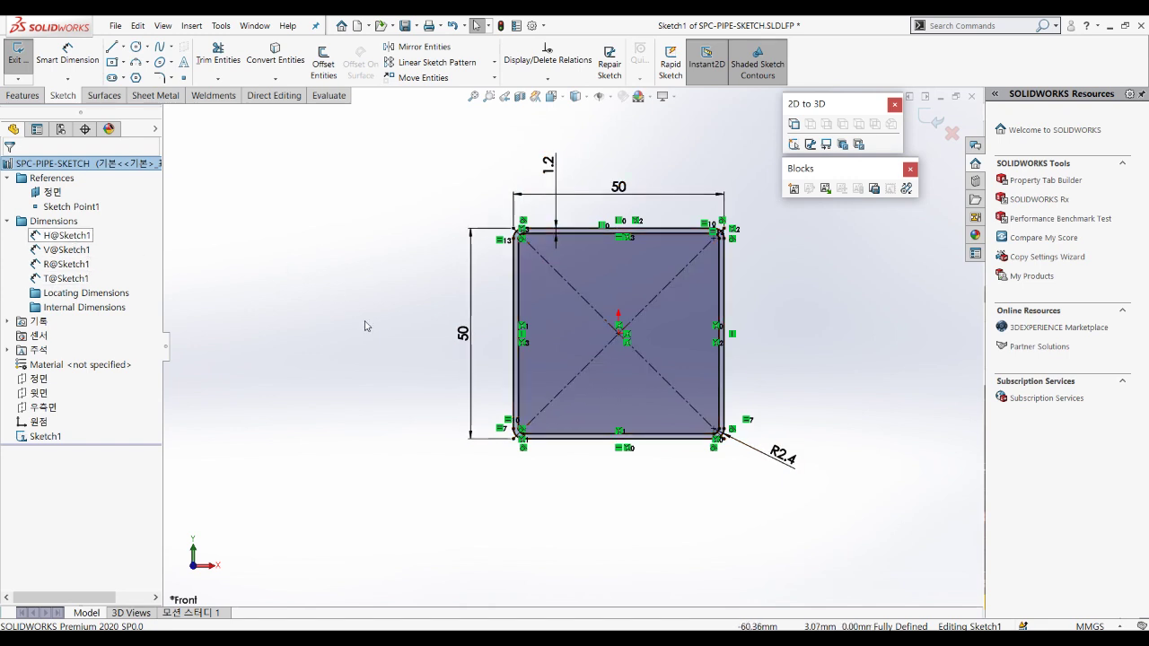
pyautogui.click(933, 121)
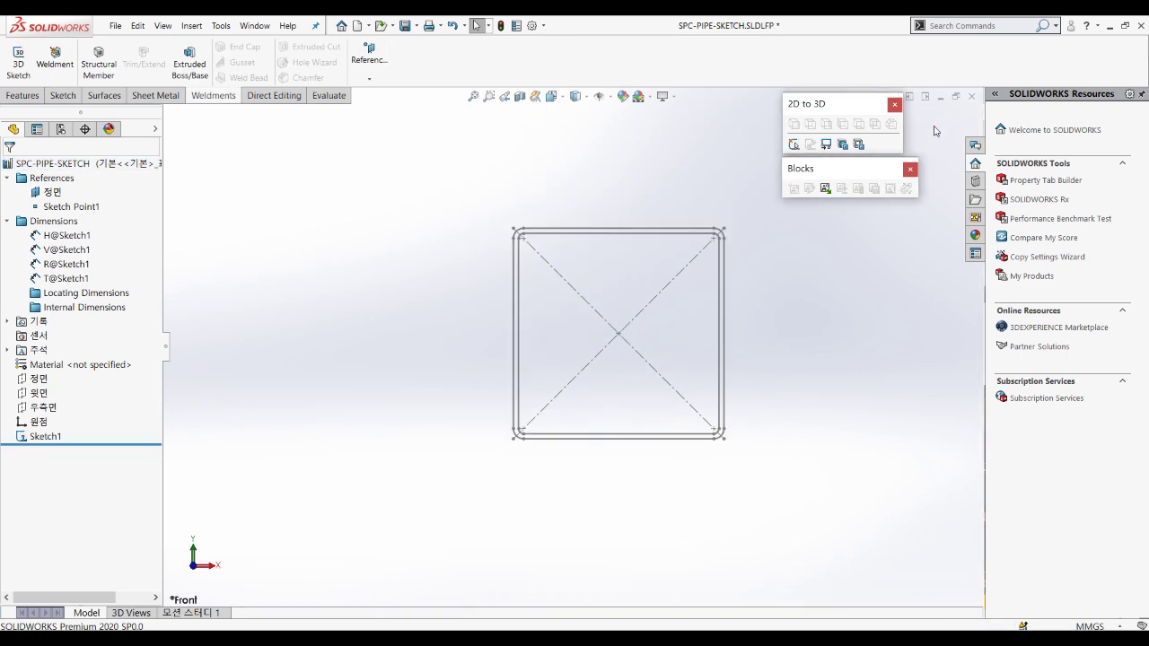
# Step: Reopen the pipe profile sketch for editing
pyautogui.click(64, 99)
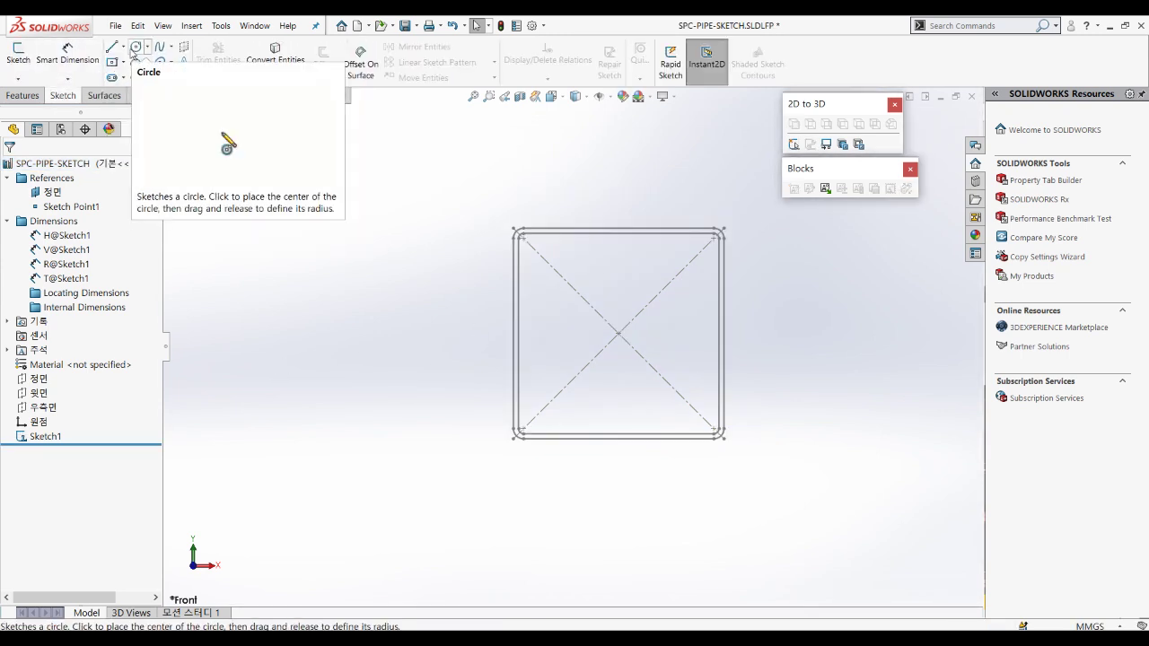
pyautogui.click(123, 45)
pyautogui.click(41, 437)
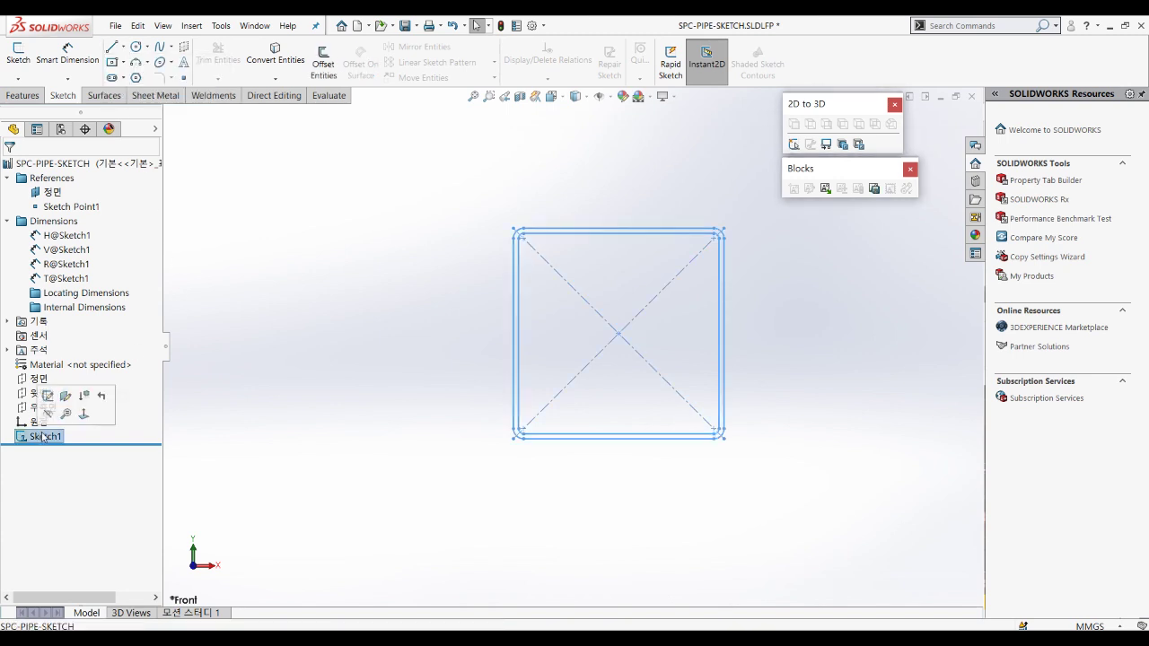
pyautogui.click(50, 397)
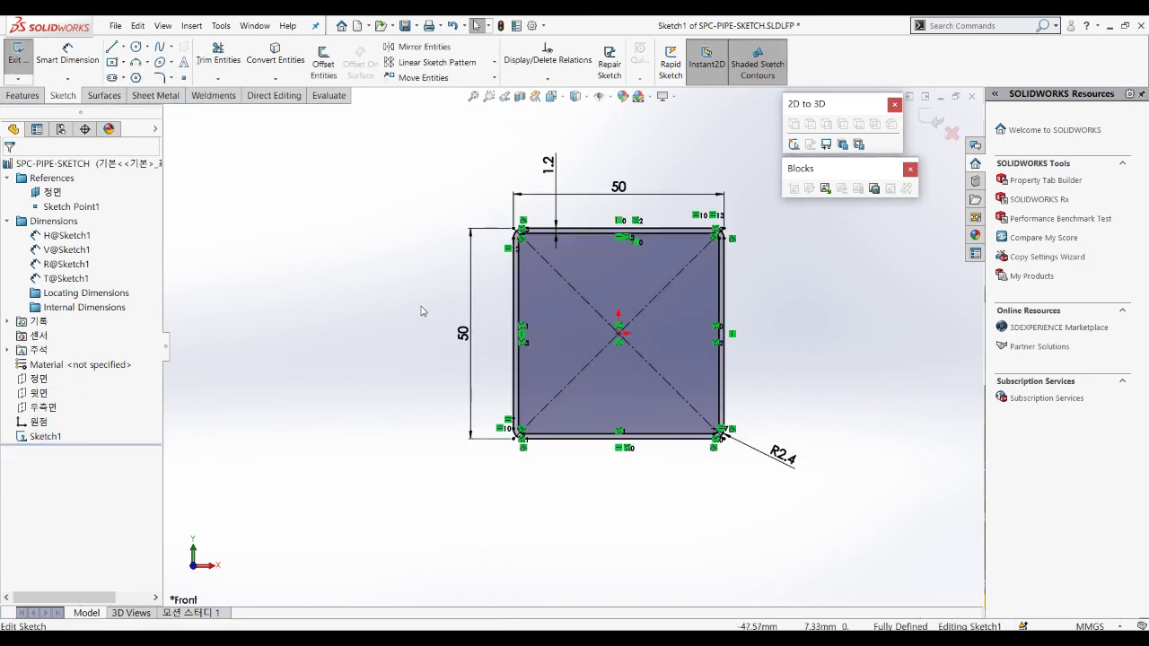
# Step: Draw a horizontal centerline between the midpoints of the profile's two vertical outer edges
pyautogui.click(122, 46)
pyautogui.click(130, 77)
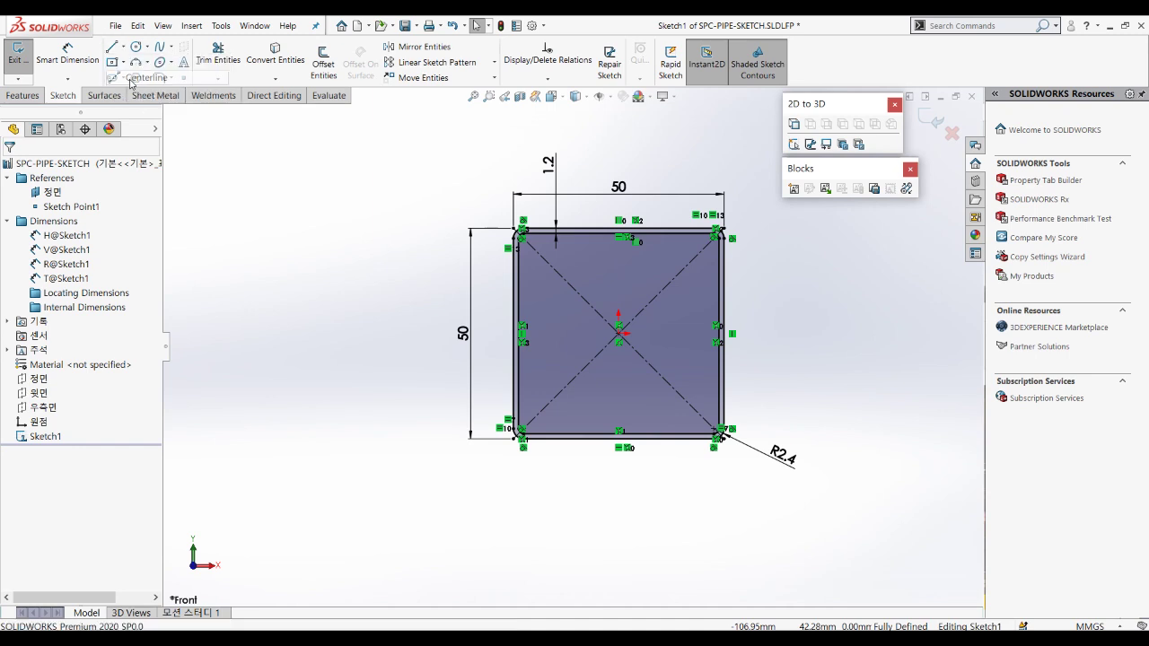
pyautogui.click(520, 332)
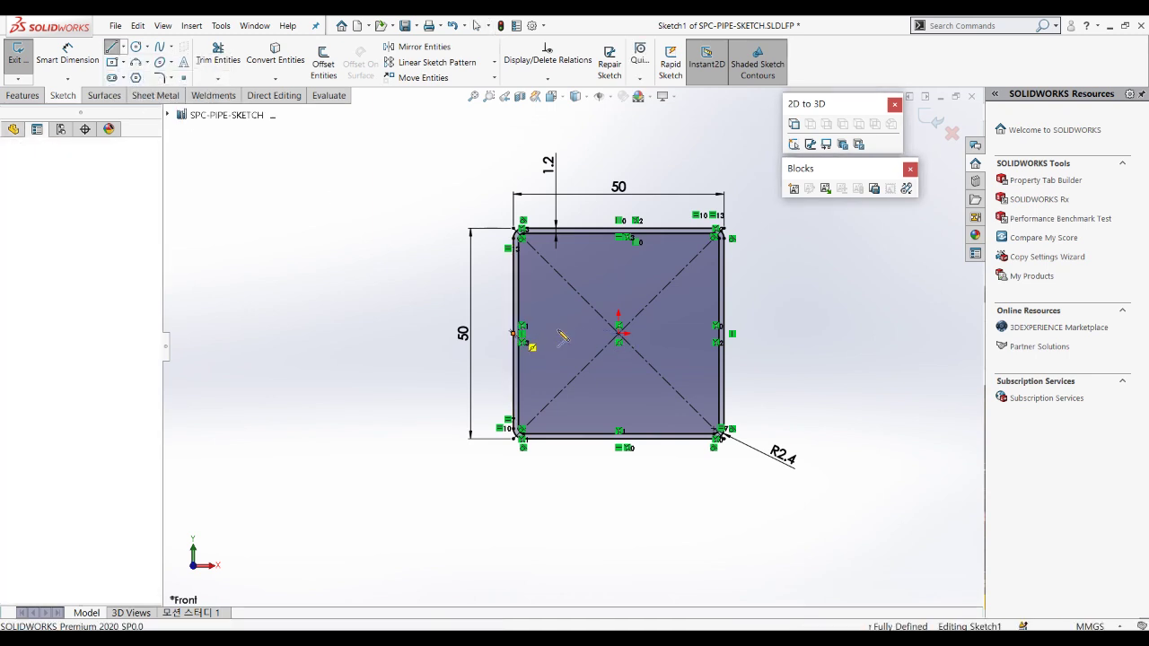
pyautogui.click(723, 333)
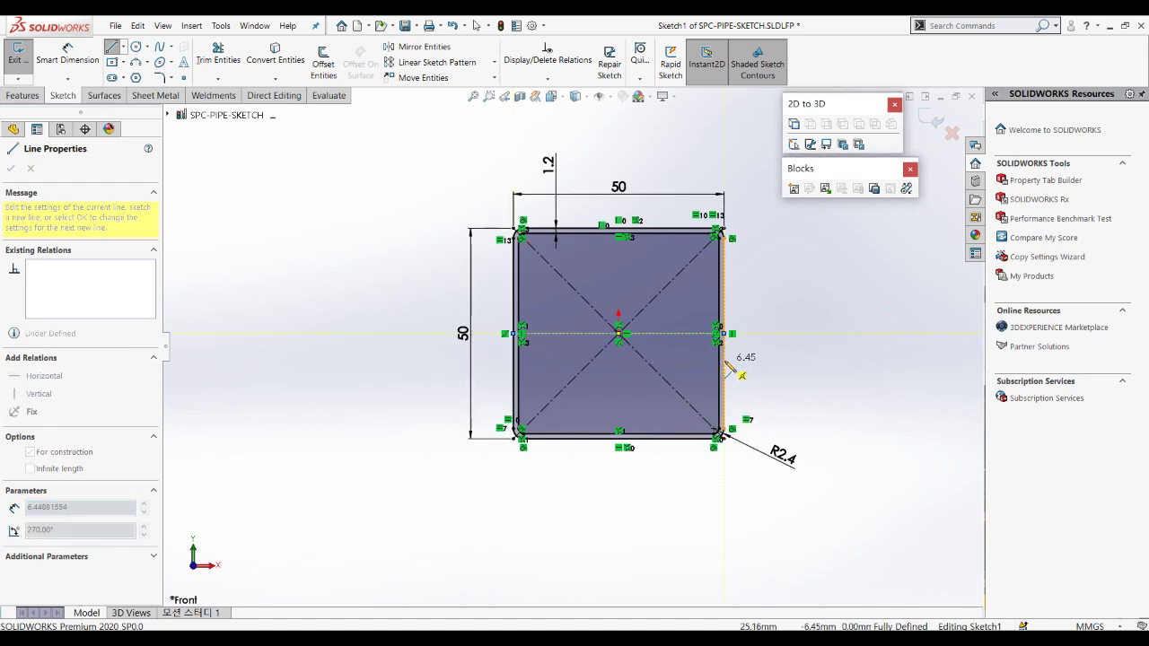
pyautogui.press('Escape')
pyautogui.moveTo(844, 299); pyautogui.dragTo(777, 305, button='right')
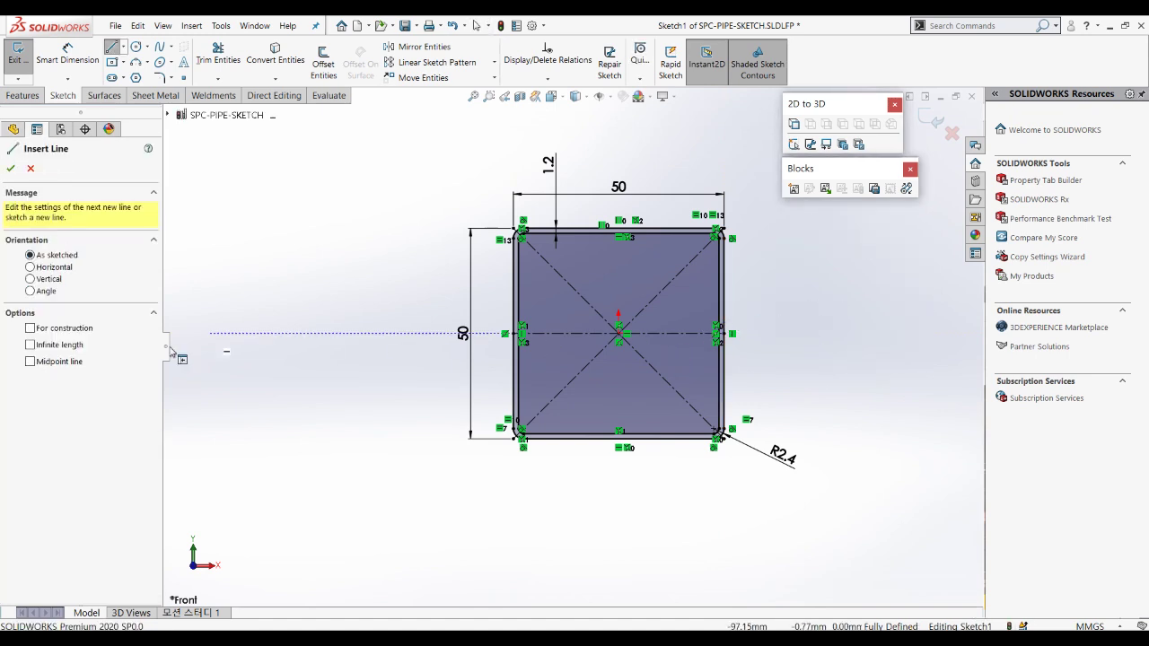
# Step: Draw a vertical construction line between the midpoints of the profile's lower and upper outer edges
pyautogui.click(31, 329)
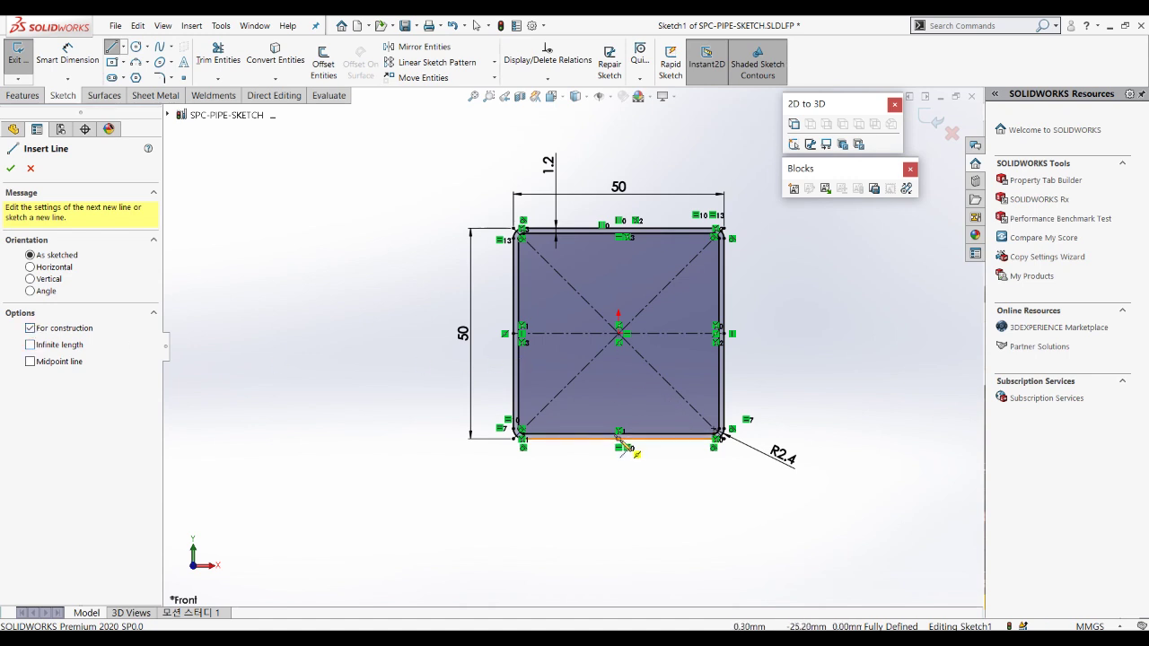
pyautogui.press('Escape')
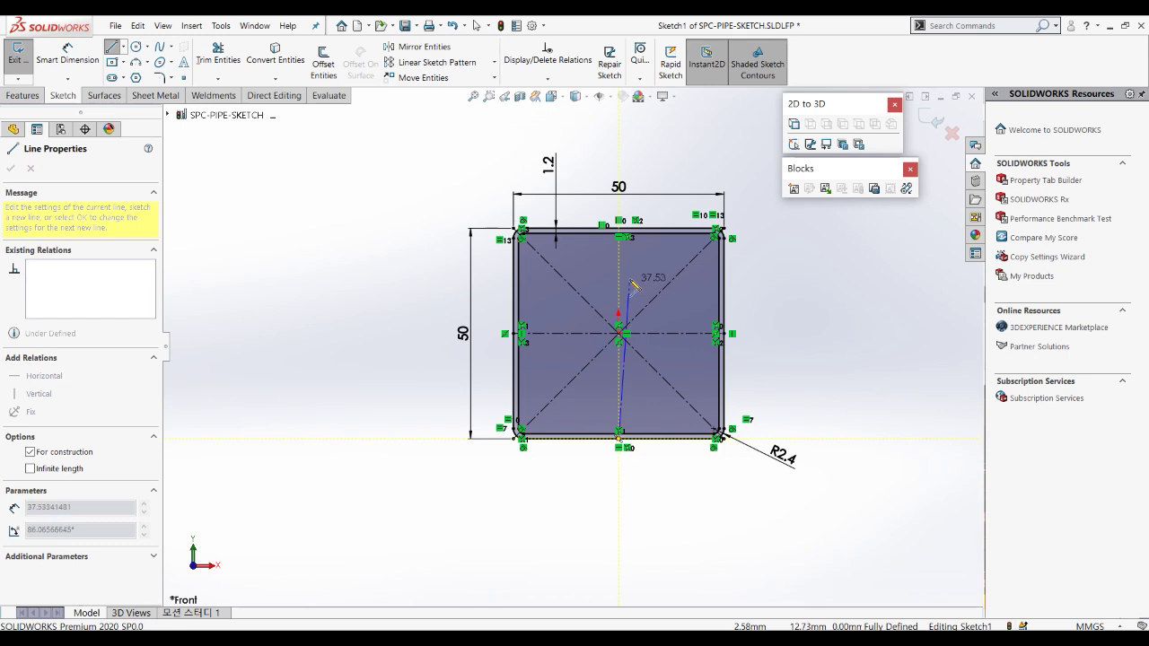
pyautogui.doubleClick(619, 232)
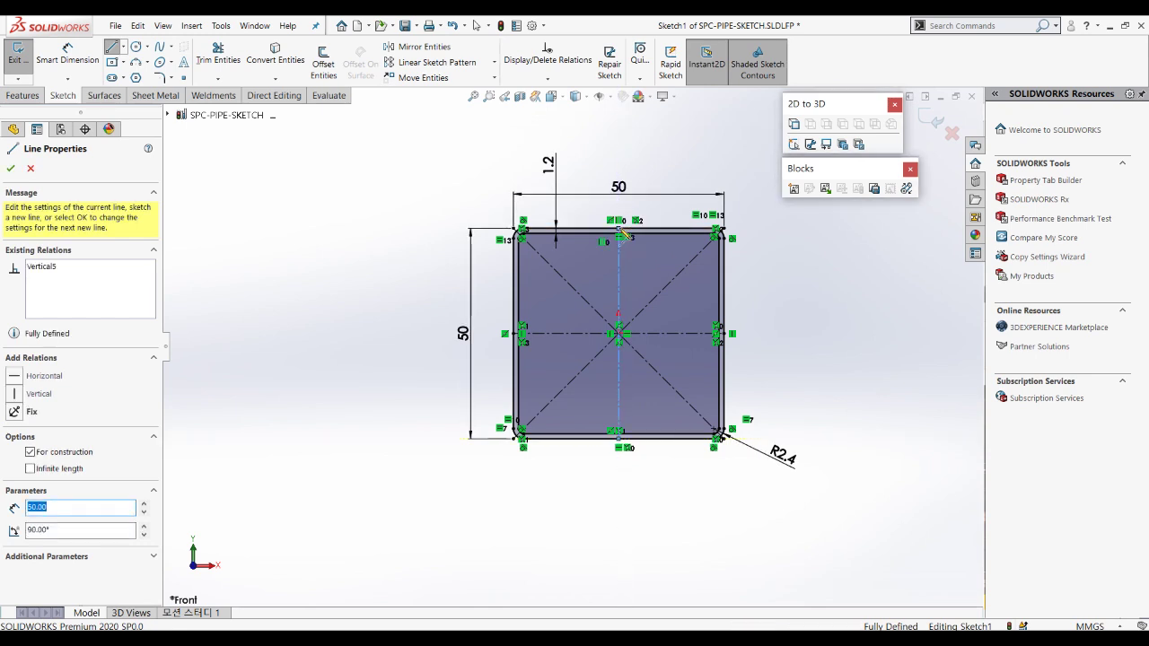
pyautogui.press('Escape')
pyautogui.scroll(-1, 615, 375)
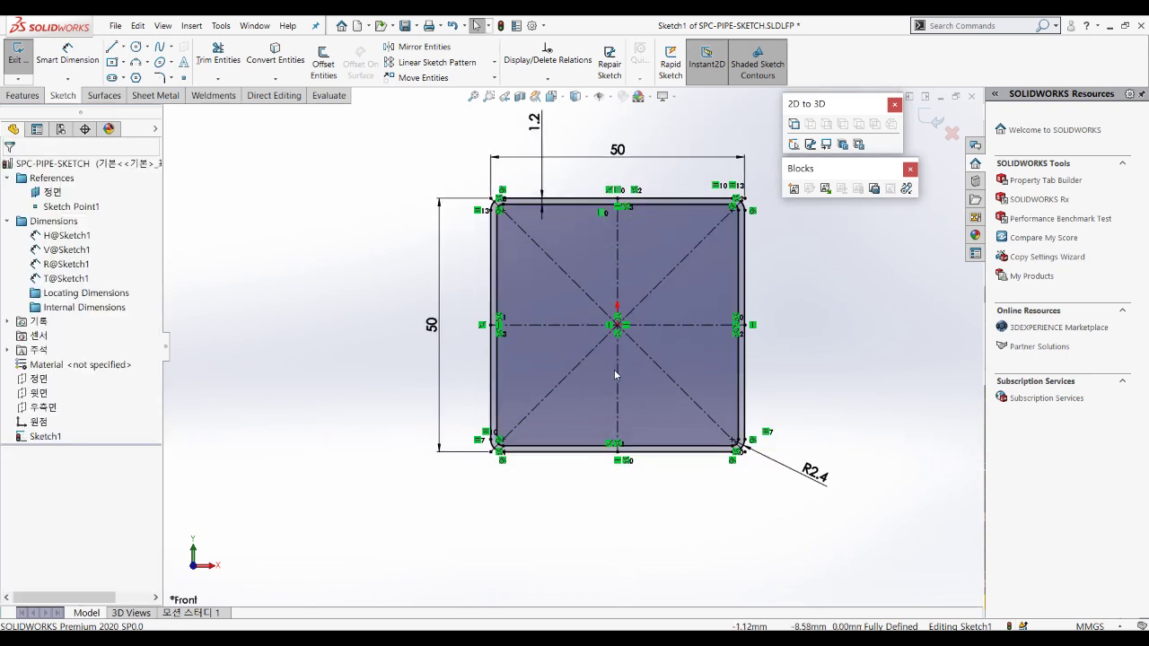
pyautogui.scroll(-1, 615, 375)
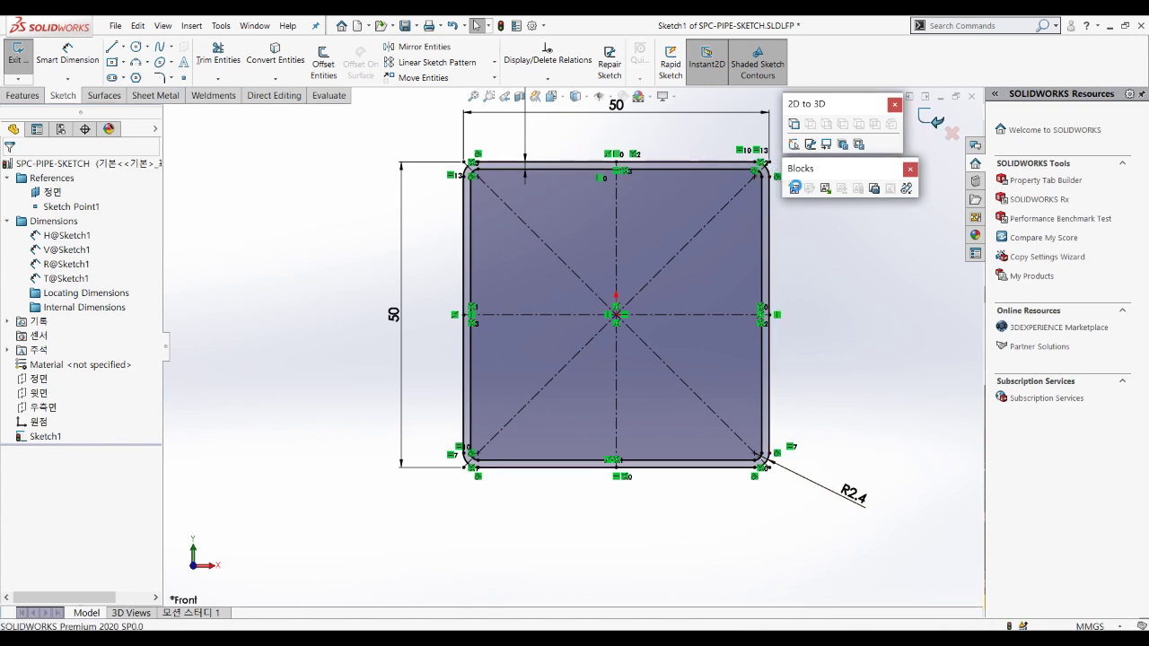
# Step: Exit the sketch and save the SPC-PIPE-SKETCH library feature part
pyautogui.click(936, 124)
pyautogui.scroll(2, 523, 403)
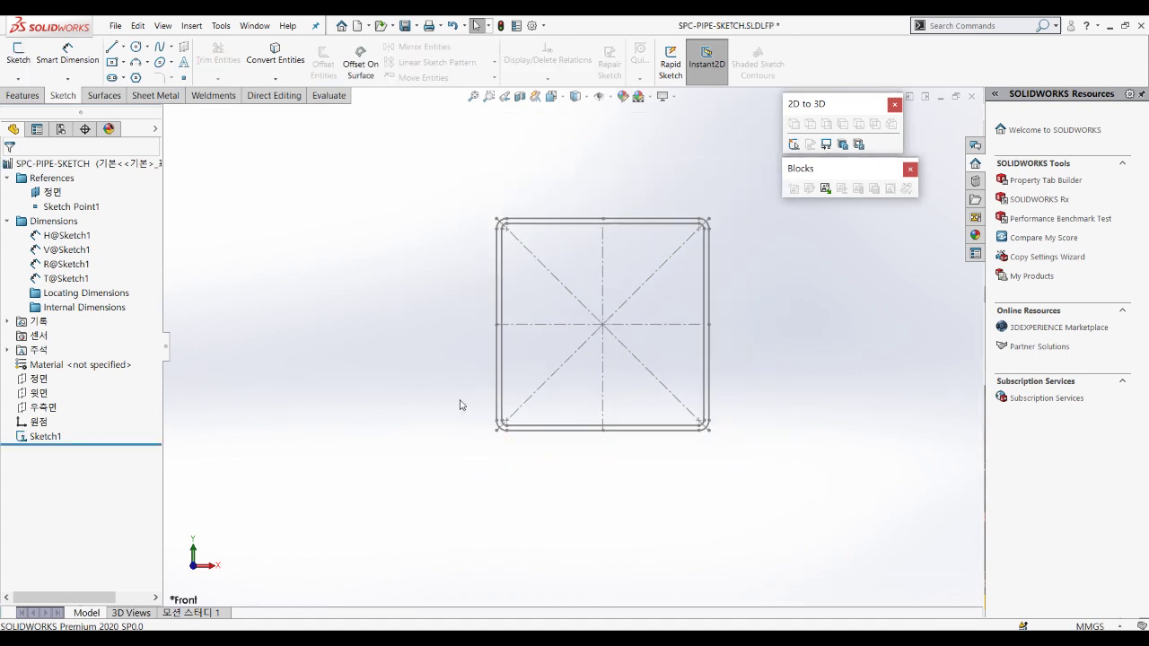
pyautogui.click(115, 25)
pyautogui.click(137, 165)
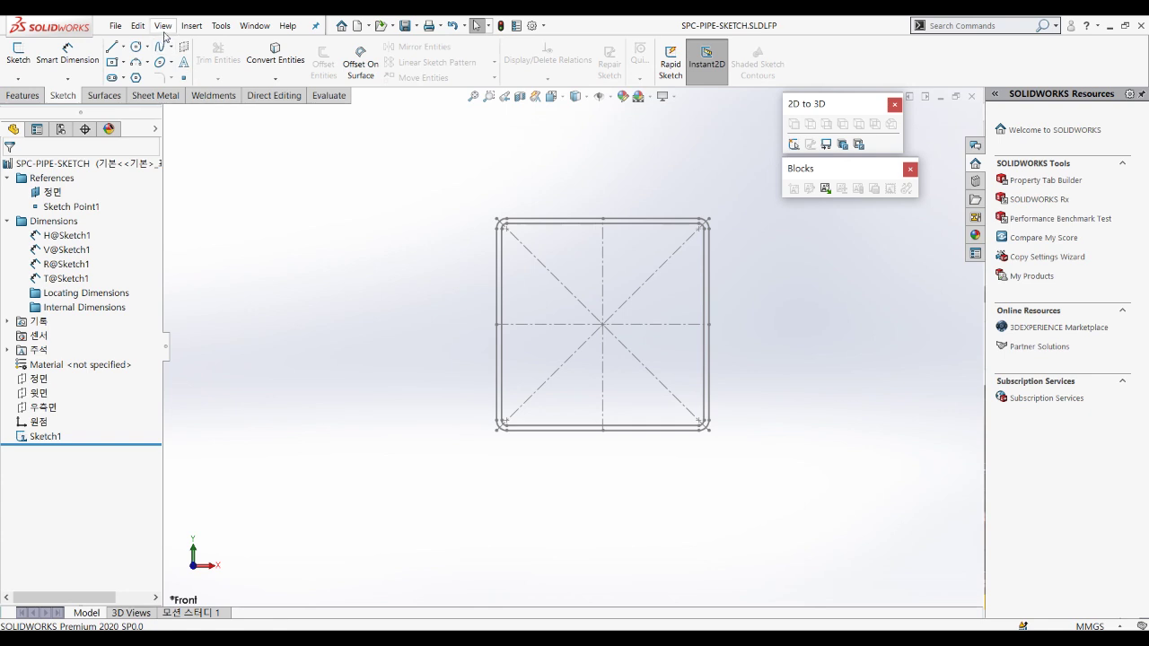
# Step: Insert an auto-created design table into the SPC-PIPE-SKETCH part, with model edits allowed to update the table
pyautogui.click(192, 26)
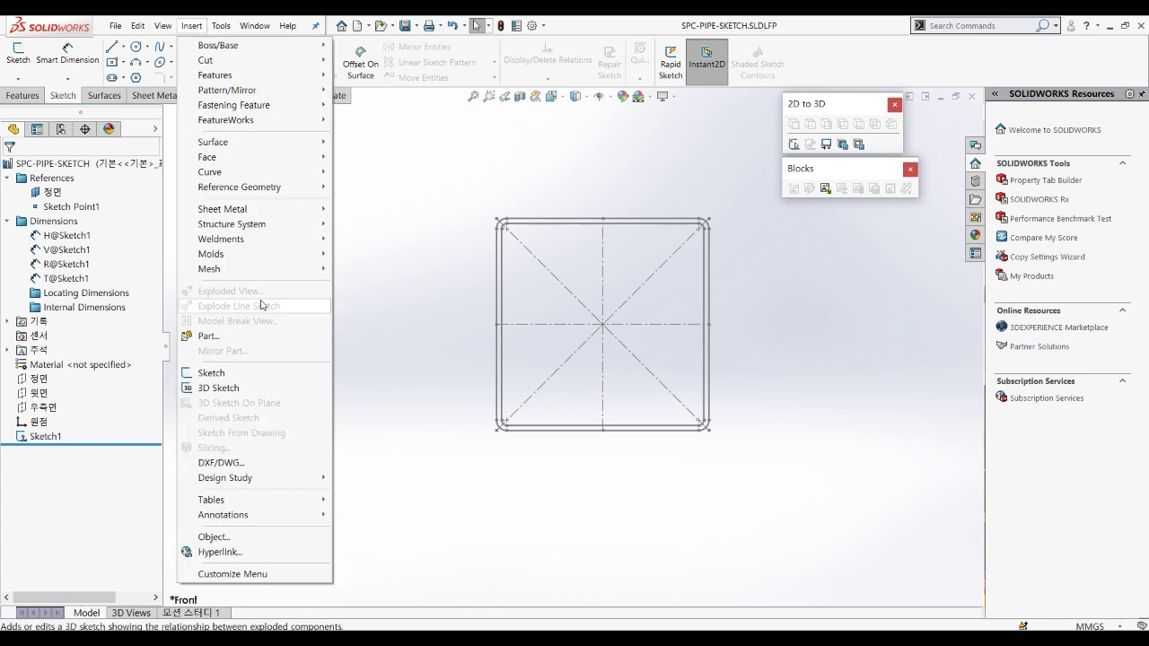
pyautogui.moveTo(266, 508)
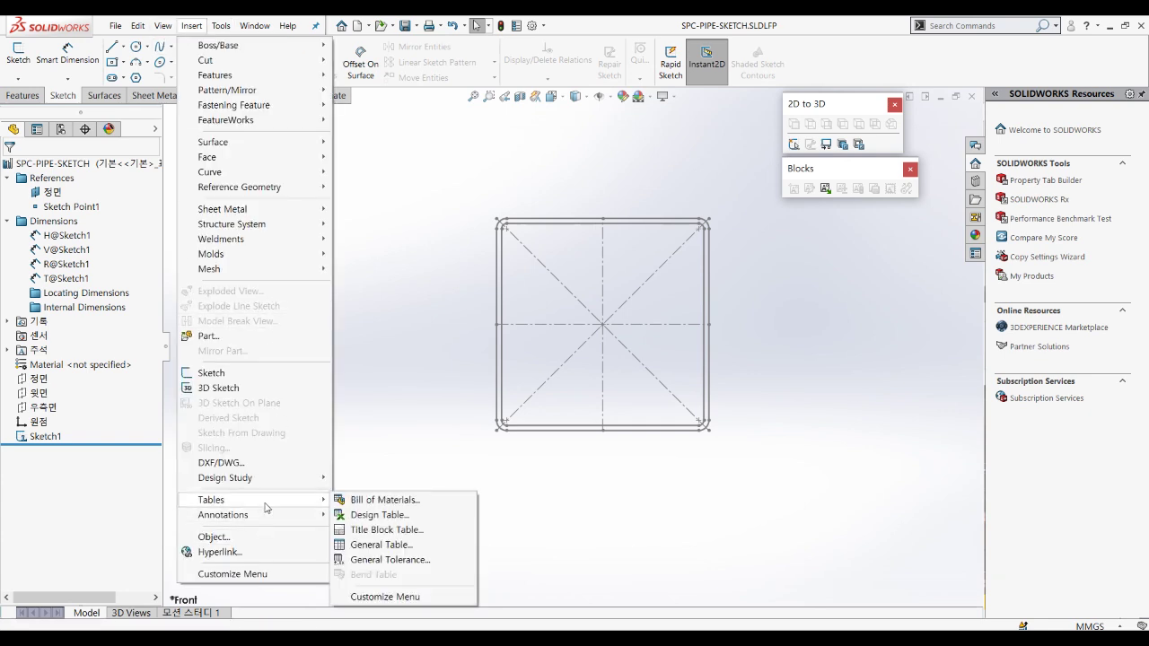
pyautogui.click(375, 519)
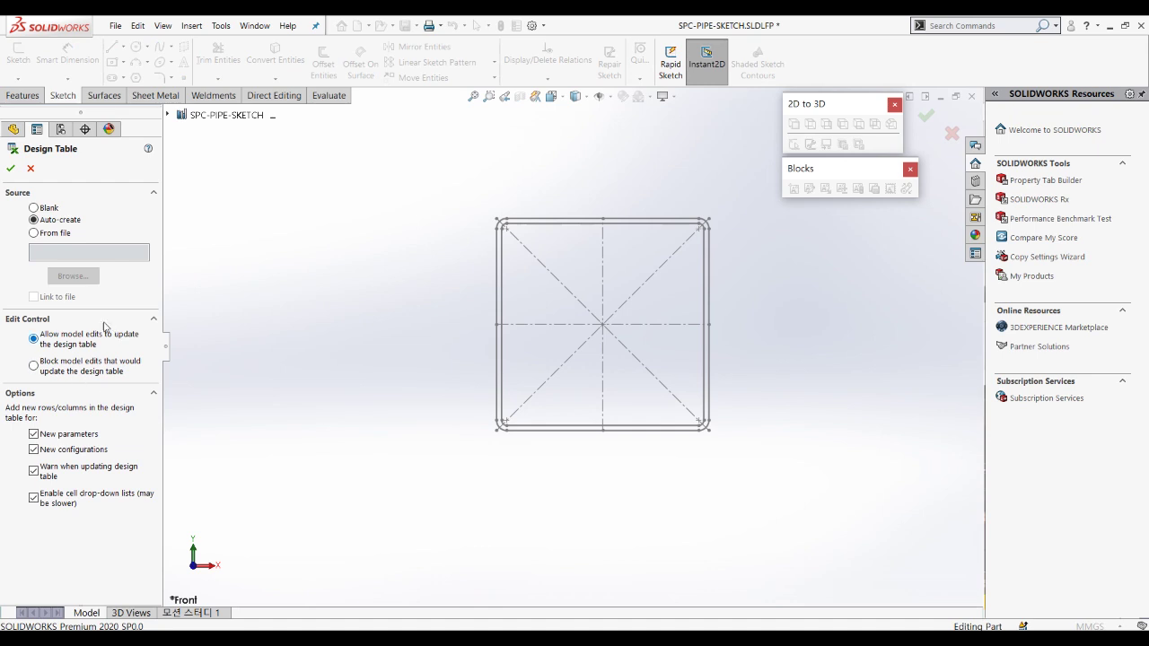
pyautogui.click(10, 167)
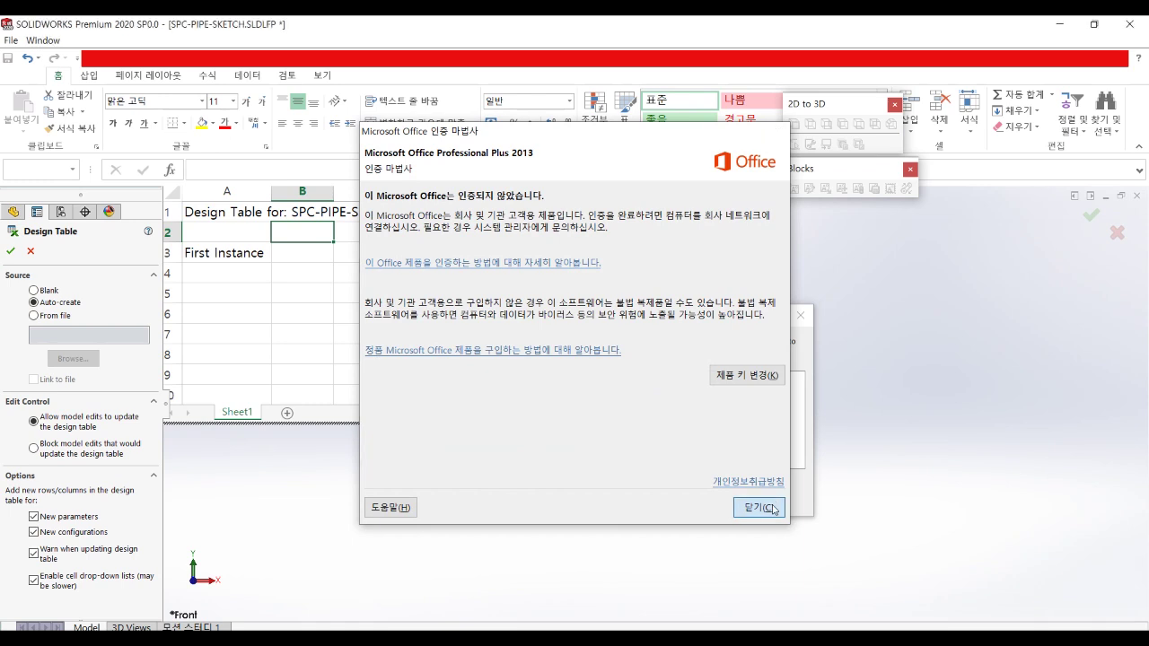
# Step: Dismiss the Office activation notice and add the dimensions H@Sketch1, V@Sketch1, R@Sketch1 and T@Sketch1 to the design table
pyautogui.click(764, 506)
pyautogui.click(662, 378)
pyautogui.click(661, 388)
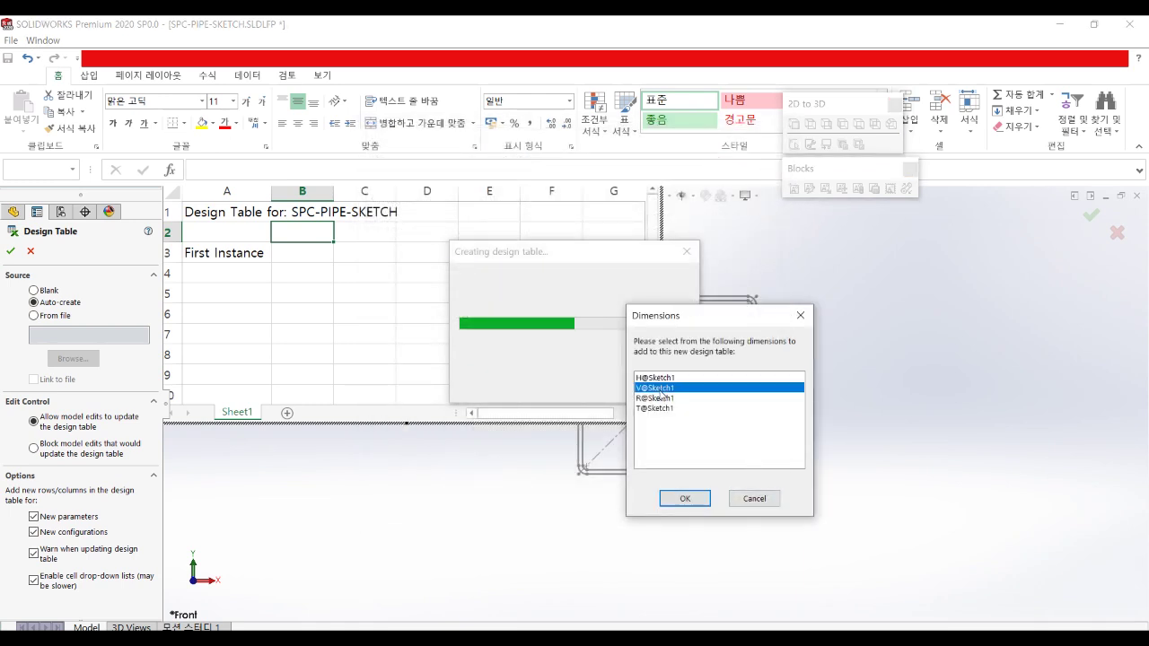
pyautogui.click(661, 379)
pyautogui.keyDown('ctrl'); pyautogui.click(662, 387); pyautogui.keyUp('ctrl')
pyautogui.keyDown('ctrl'); pyautogui.click(662, 398); pyautogui.keyUp('ctrl')
pyautogui.keyDown('ctrl'); pyautogui.click(662, 407); pyautogui.keyUp('ctrl')
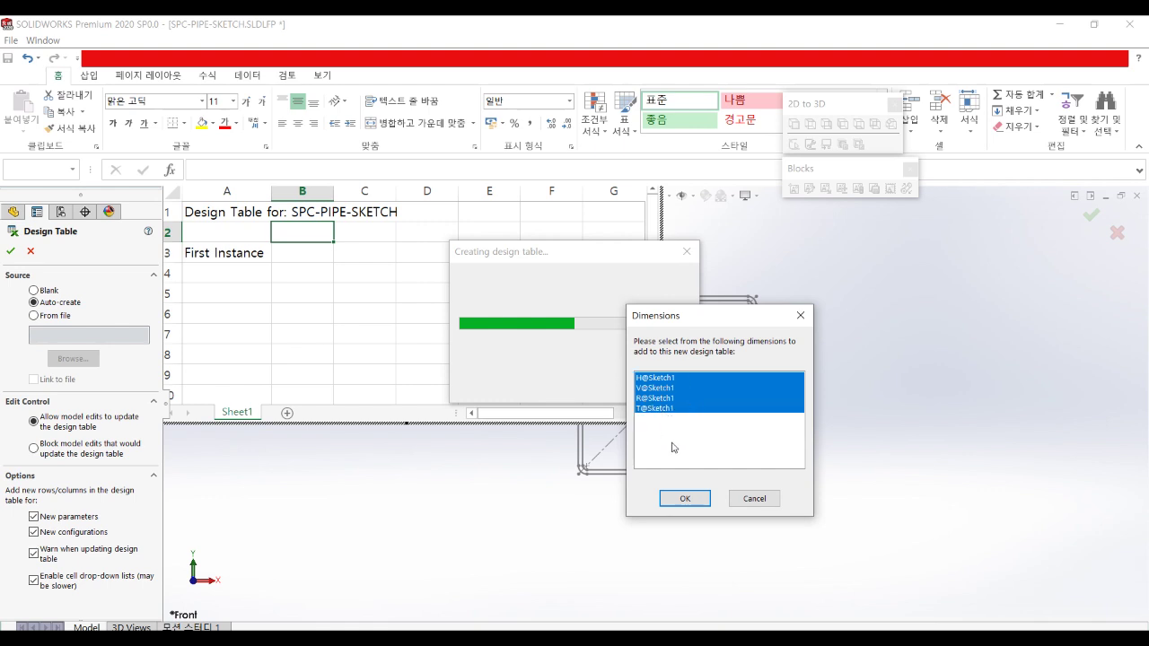
pyautogui.click(682, 499)
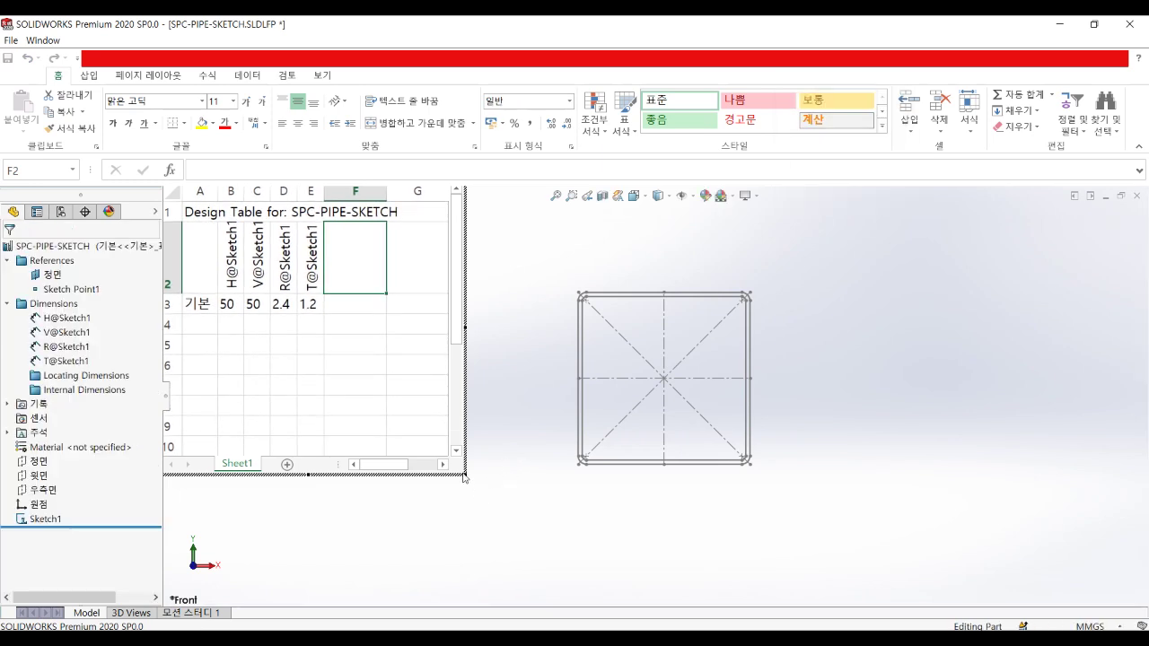
# Step: Enlarge the design table window, widen columns A to E equally, and widen column A further for the configuration names
pyautogui.moveTo(466, 476); pyautogui.dragTo(603, 533)
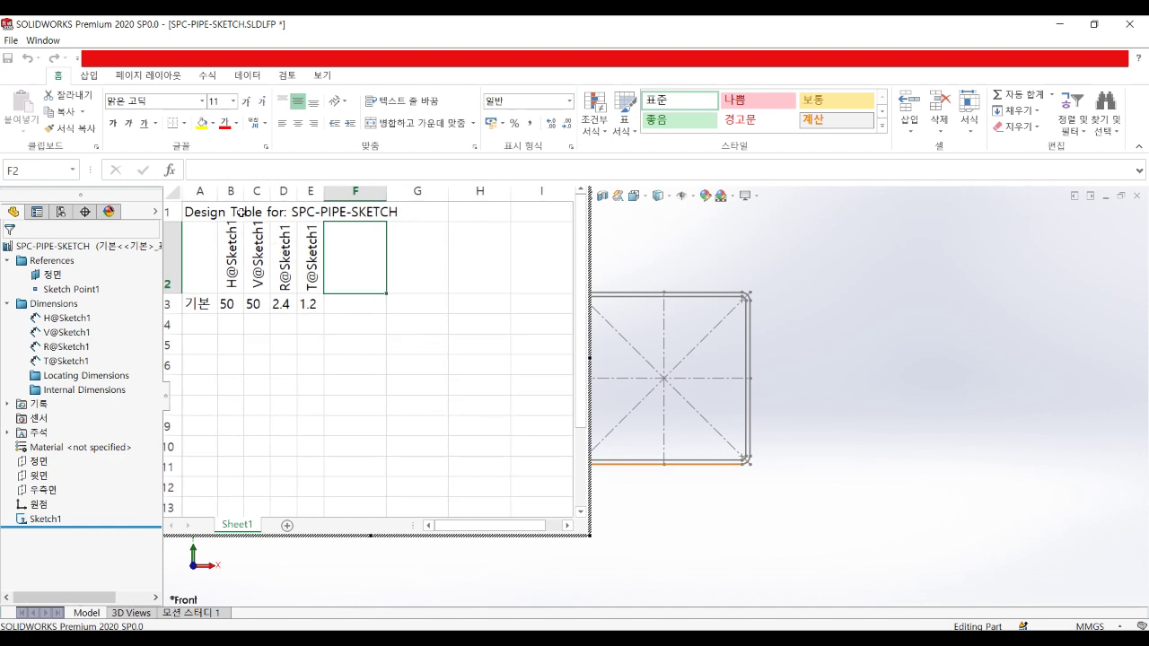
pyautogui.moveTo(196, 194); pyautogui.dragTo(313, 195)
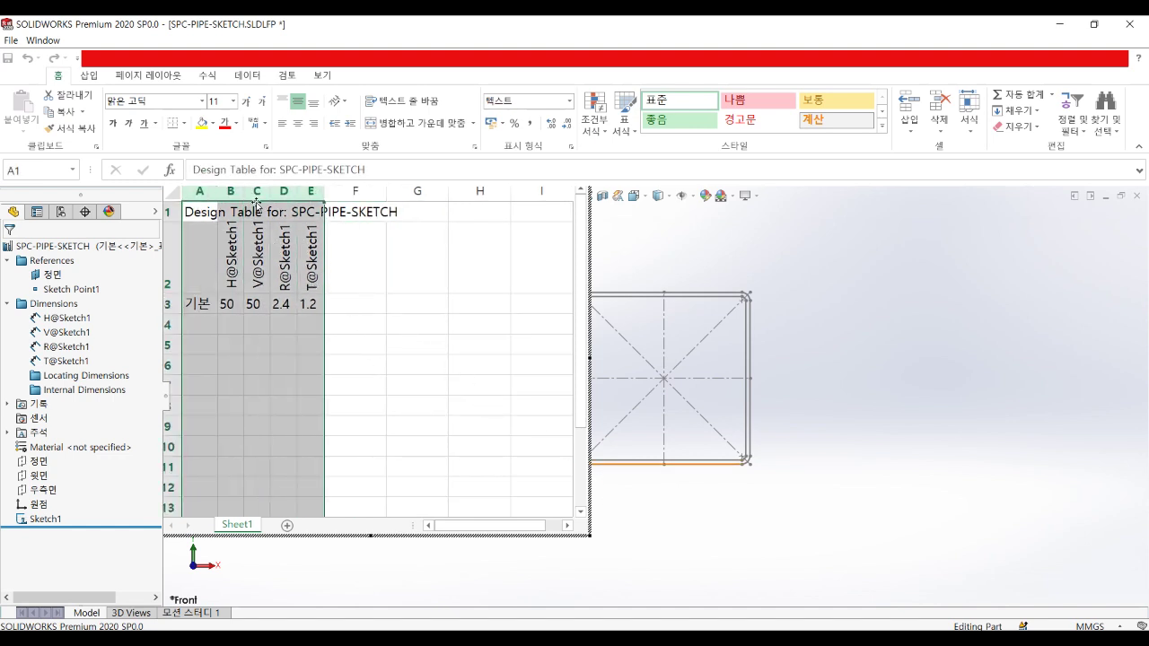
pyautogui.moveTo(220, 195); pyautogui.dragTo(245, 195)
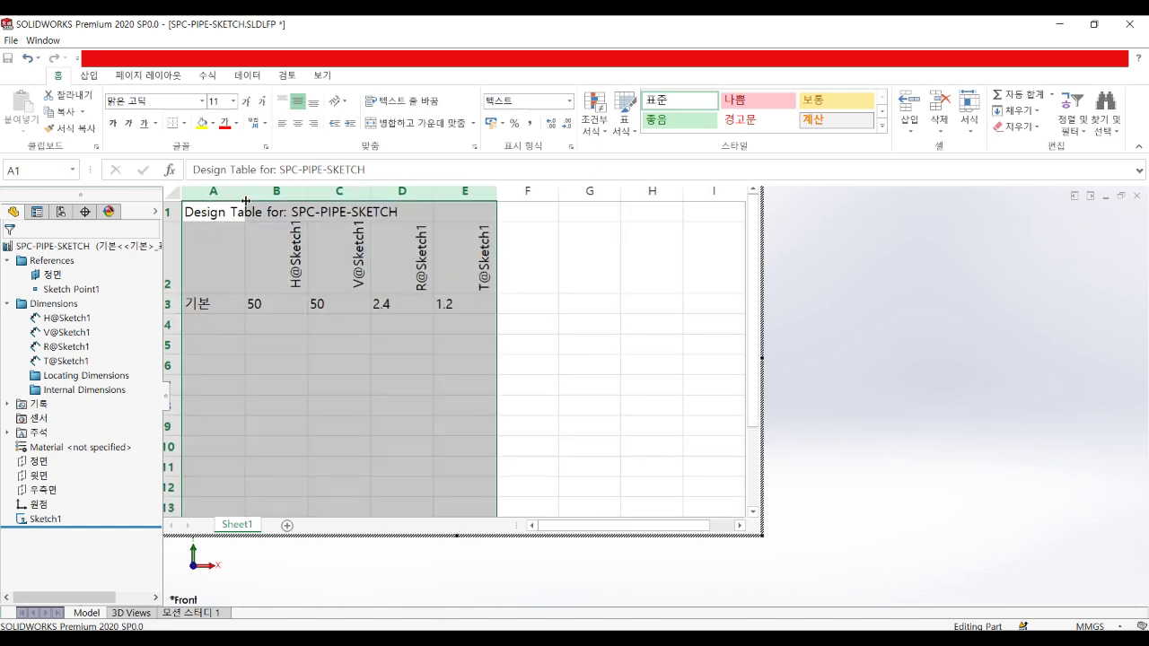
pyautogui.click(293, 359)
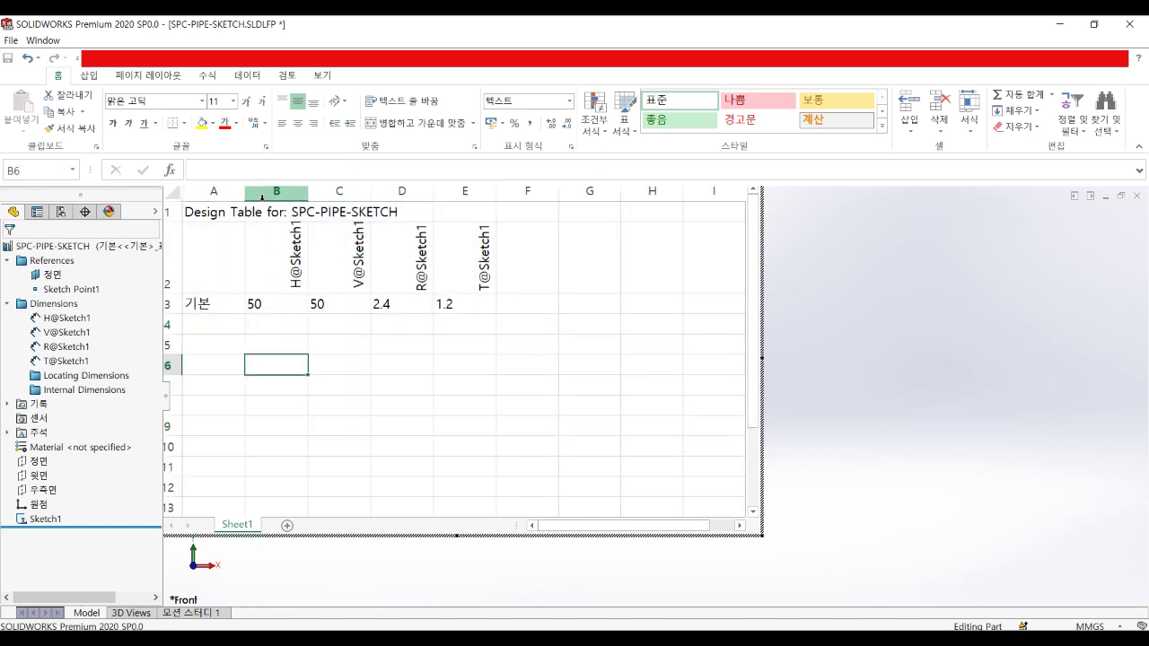
pyautogui.moveTo(246, 194); pyautogui.dragTo(292, 199)
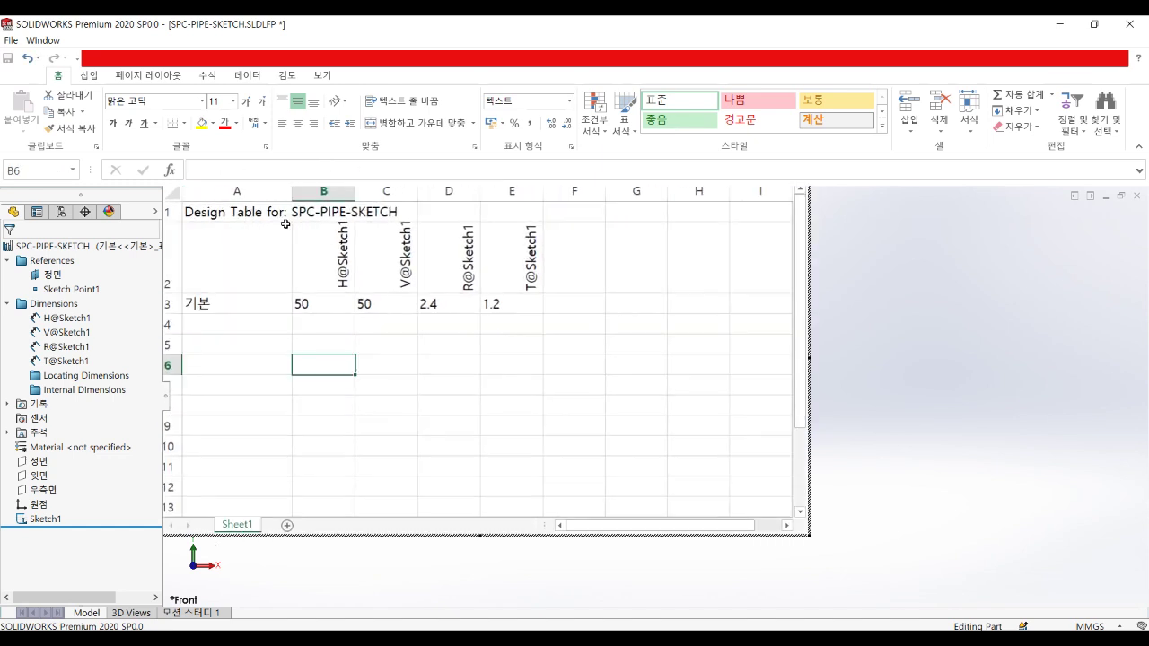
# Step: Enter the configuration names 30*30*1.2T, 40*40*1.6T and 50*50*2T in cells A4 to A6 of the design table
pyautogui.click(271, 361)
pyautogui.click(255, 327)
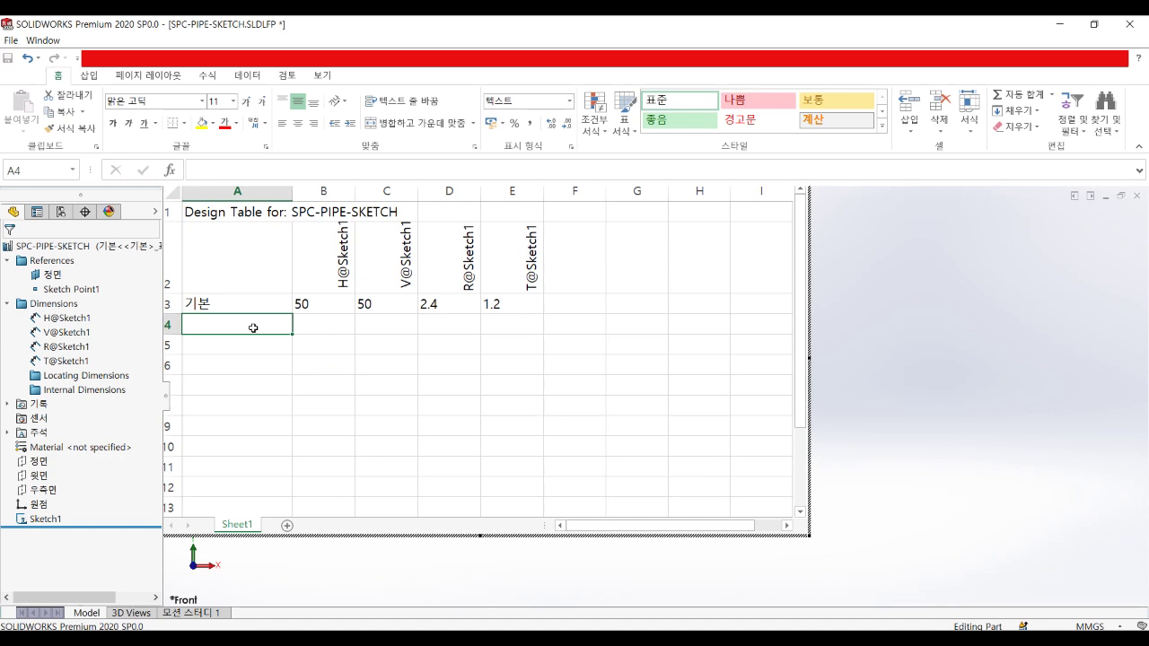
pyautogui.doubleClick(253, 327)
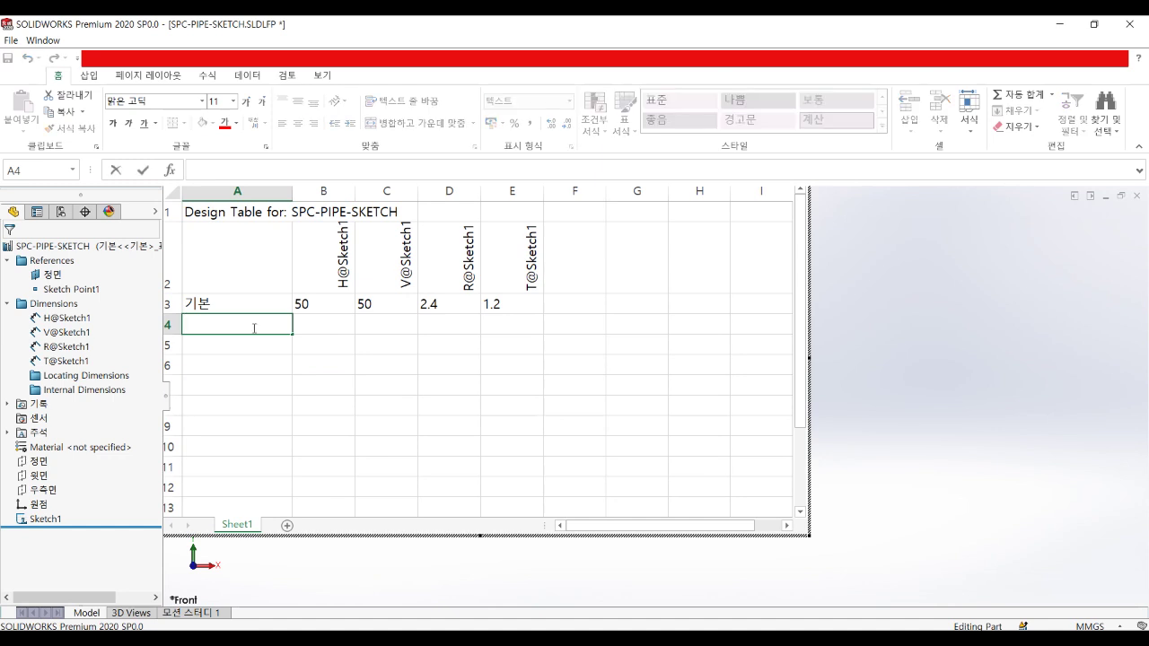
pyautogui.write('30*30*1.2T')
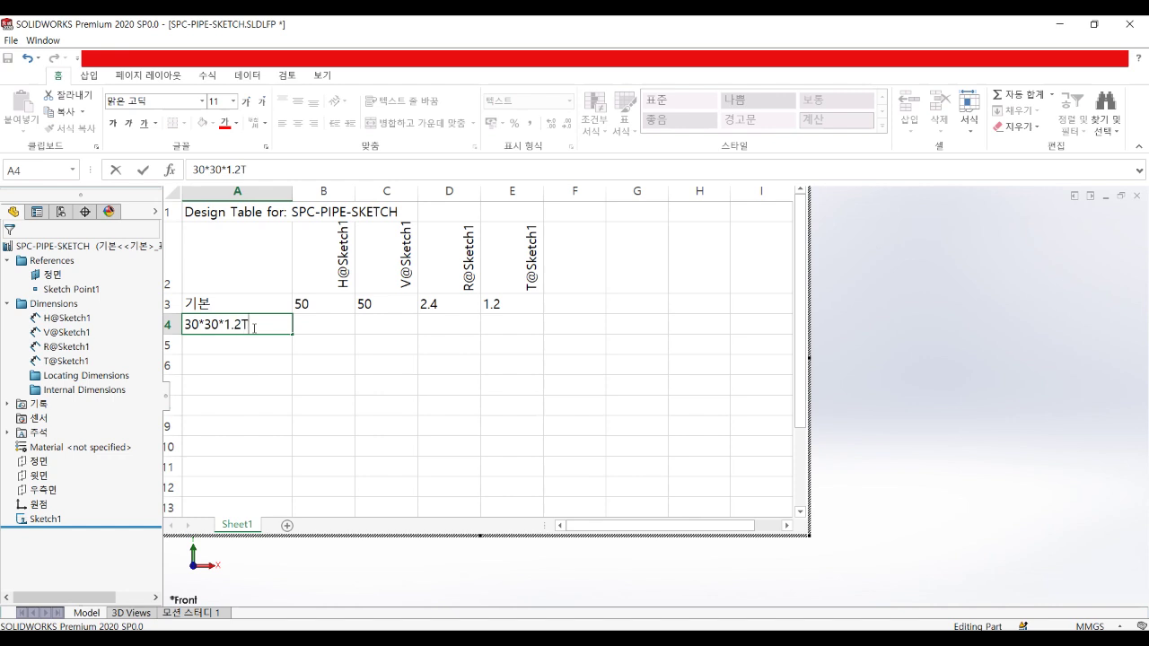
pyautogui.press('Return')
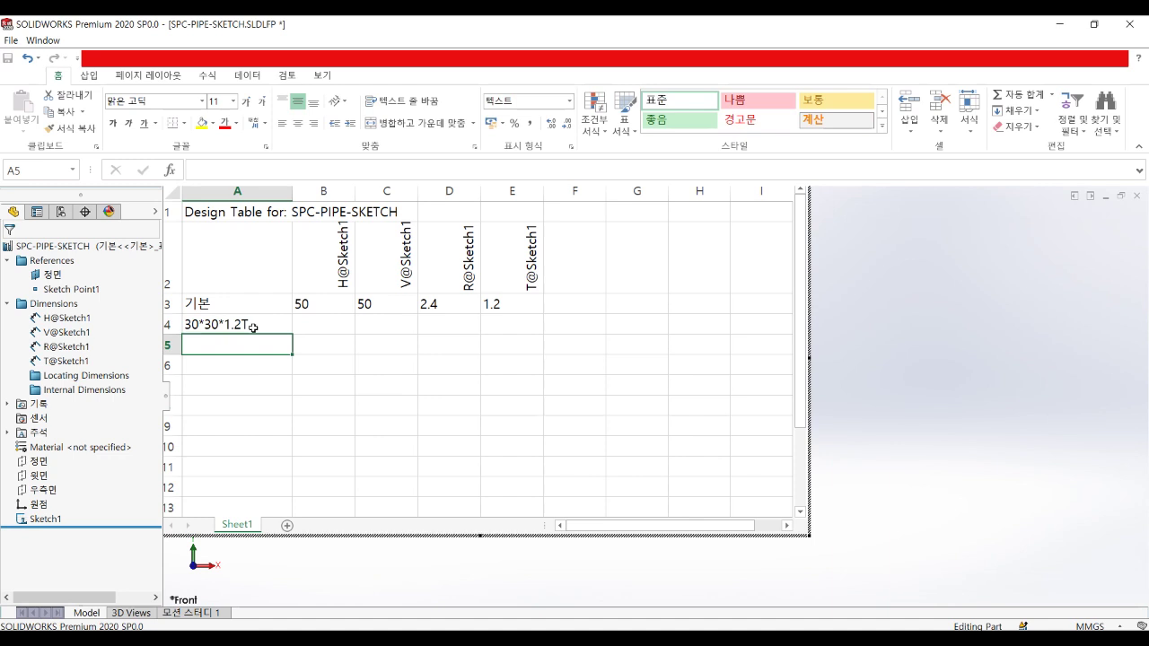
pyautogui.write('40*40')
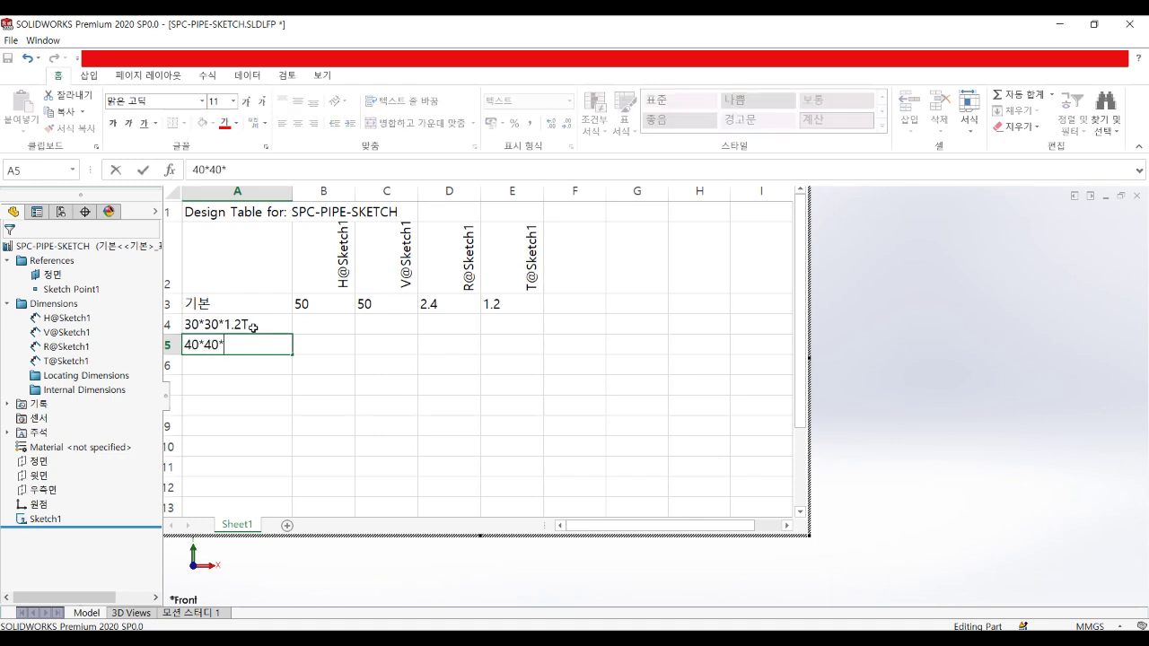
pyautogui.write('*1.6T')
pyautogui.press('Return')
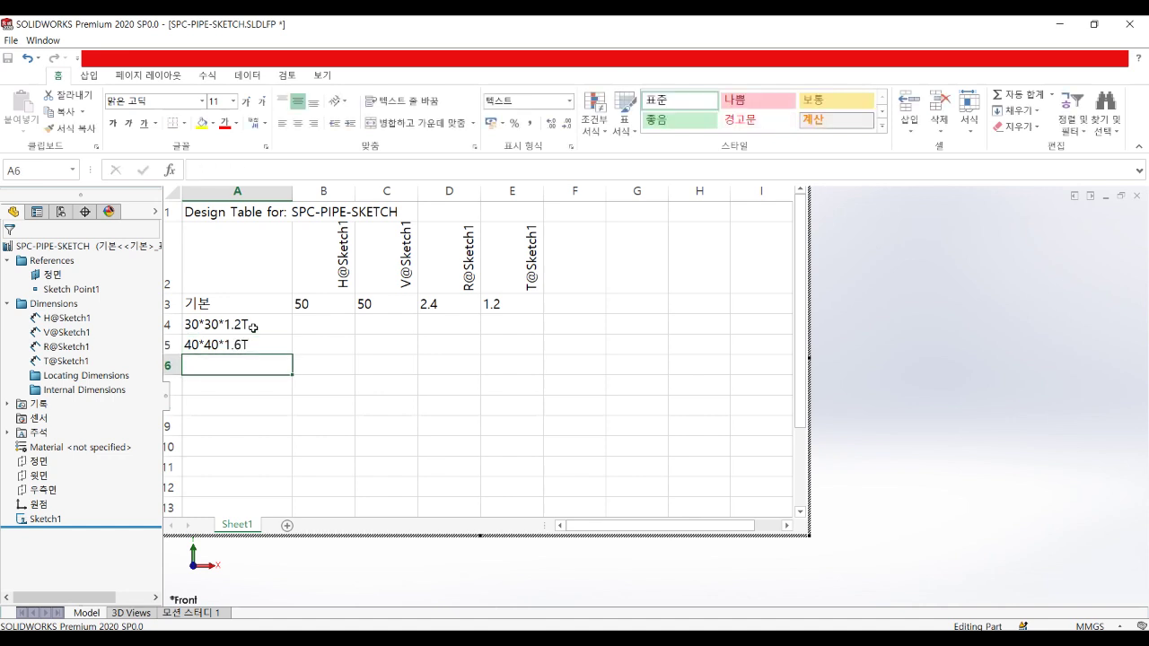
pyautogui.write('50*50*2T')
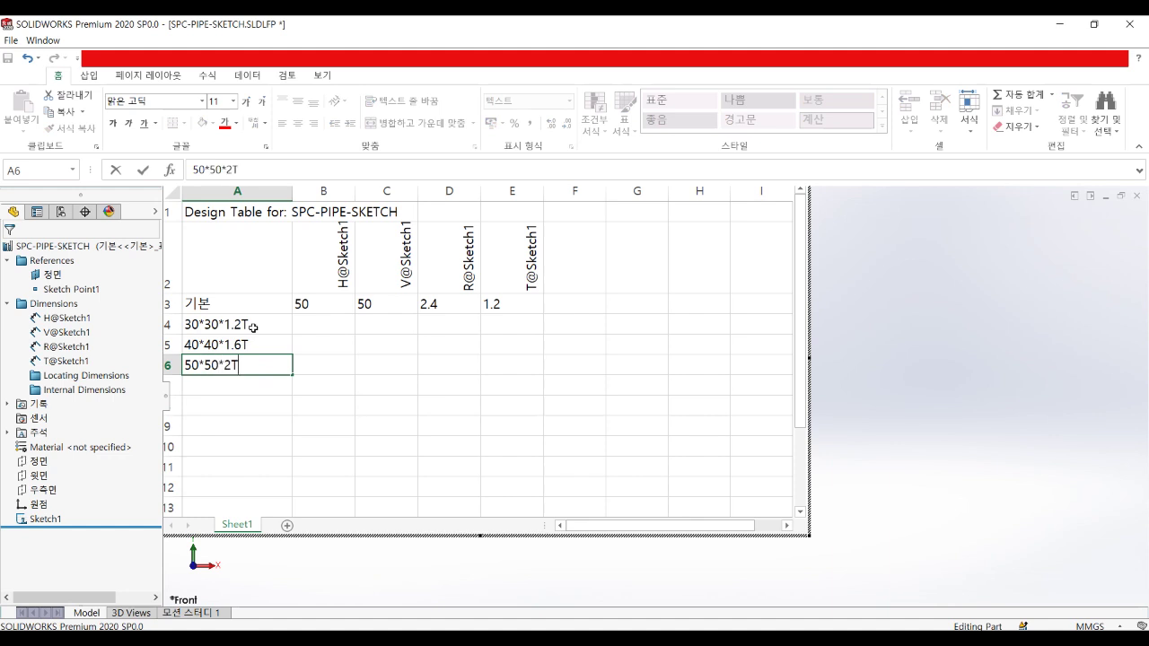
pyautogui.press('Return')
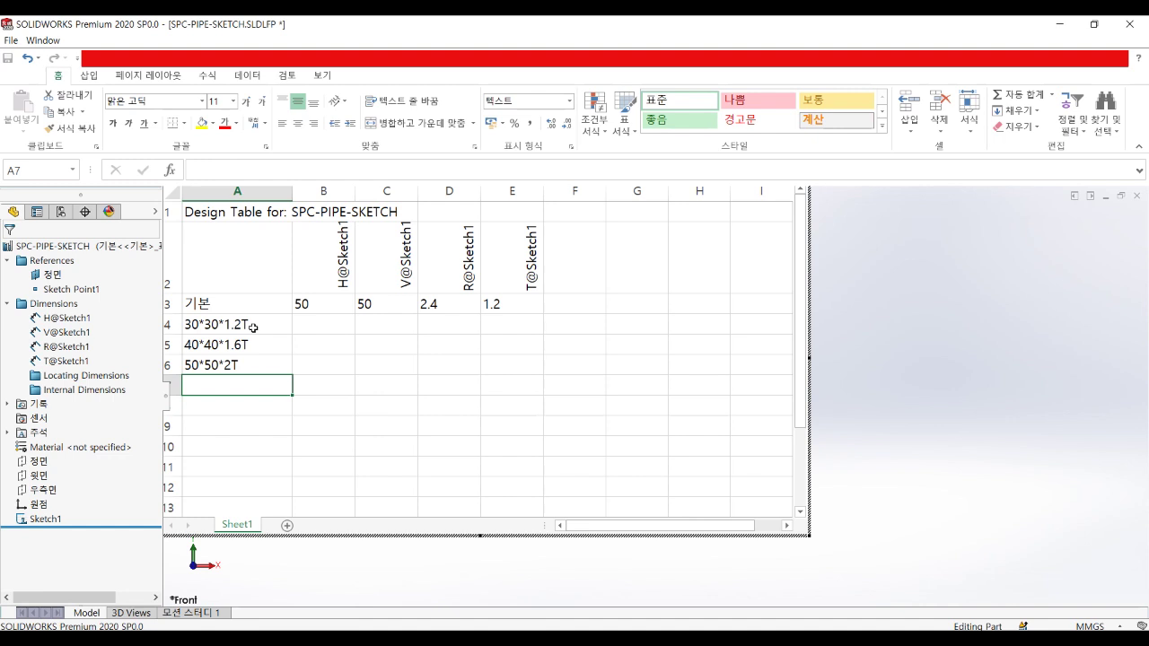
# Step: Add the configuration names 60*60*2.3T, 80*80*3T and 100*100*5T in cells A7 to A9
pyautogui.write('60*60')
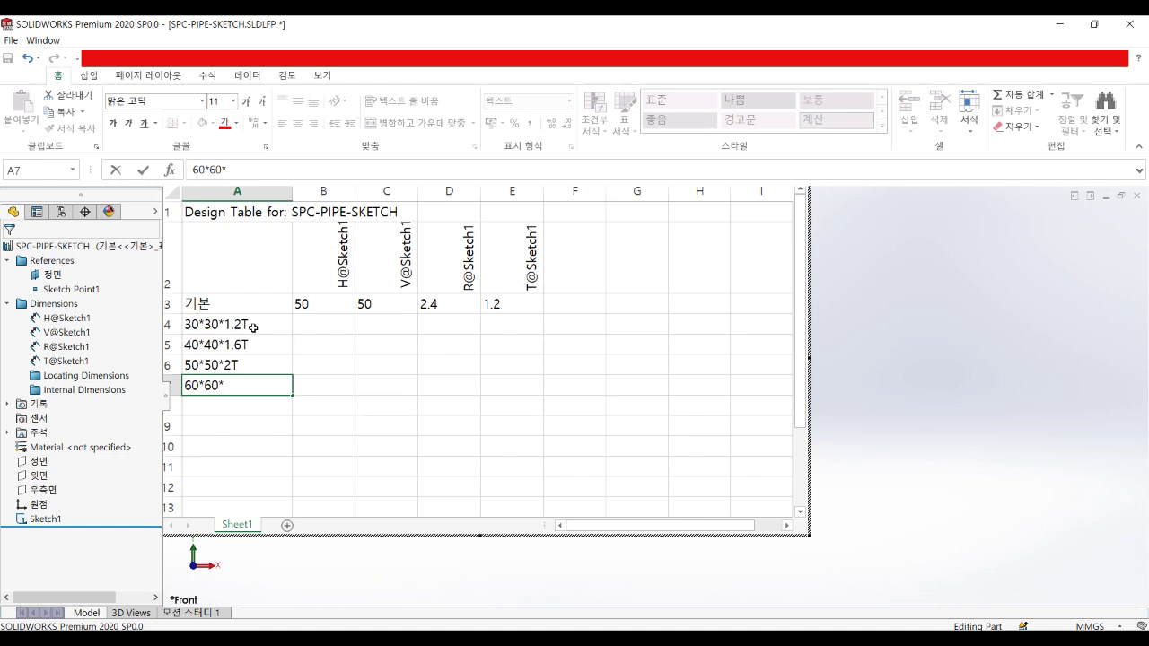
pyautogui.write('*2.3T')
pyautogui.press('Return')
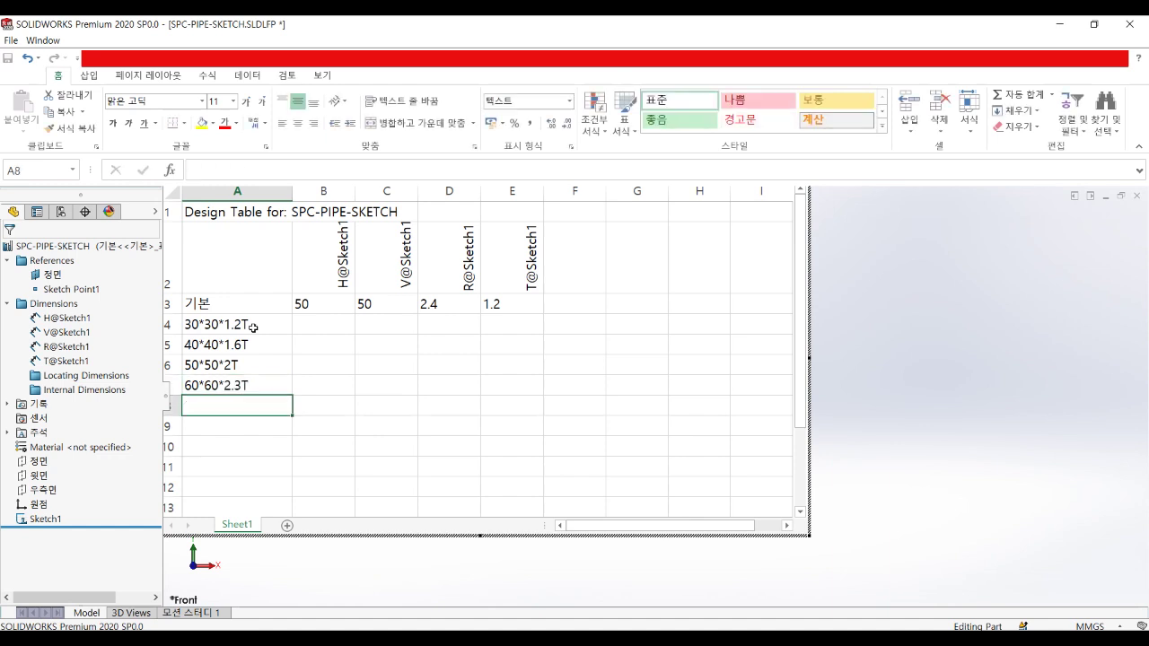
pyautogui.write('8')
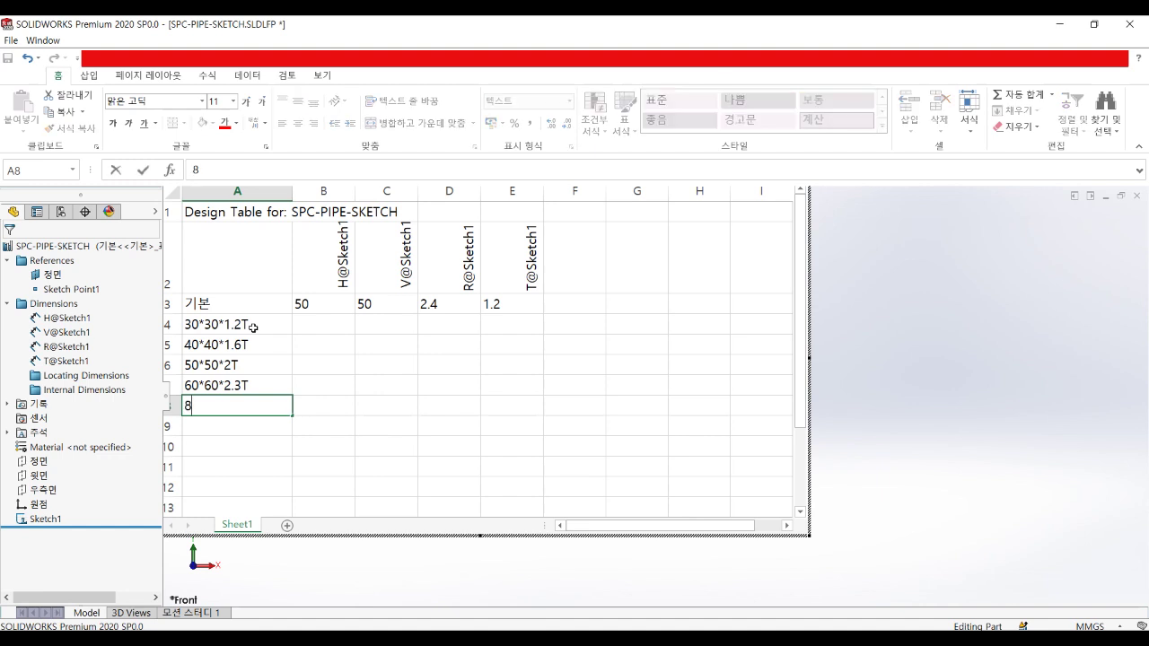
pyautogui.write('0*80*3T')
pyautogui.press('Return')
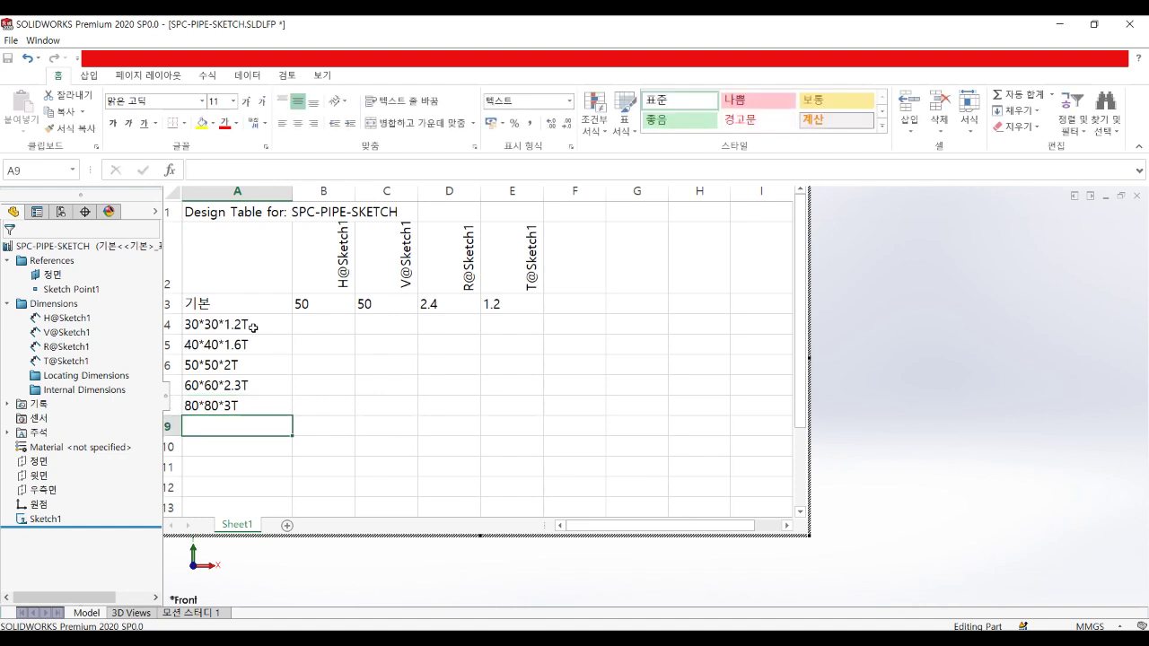
pyautogui.write('100*100')
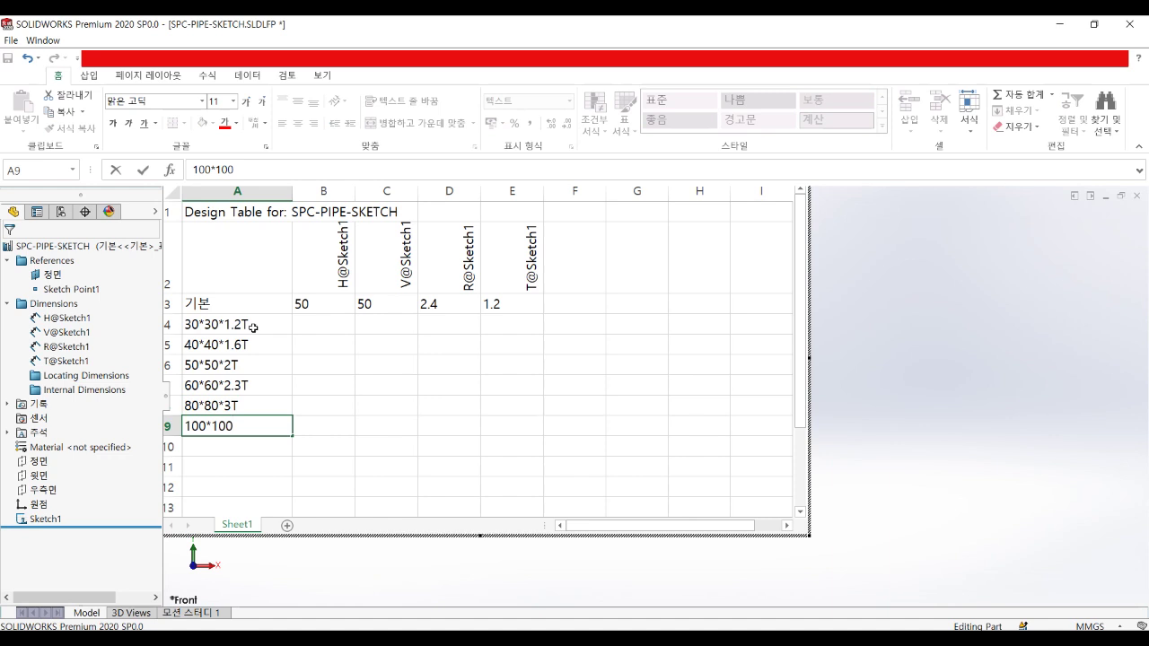
pyautogui.write('*5T')
pyautogui.press('Return')
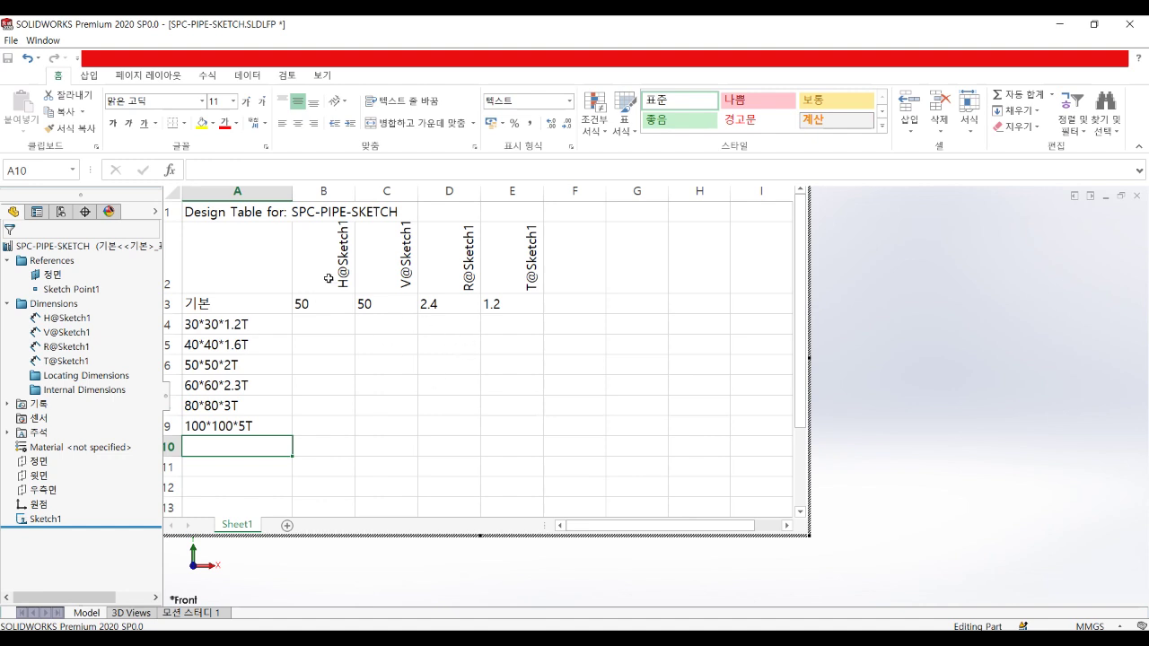
# Step: Fill the H@Sketch1 column for the six new configurations with 30, 40, 50, 60, 80 and 100 in cells B4 to B9
pyautogui.click(324, 327)
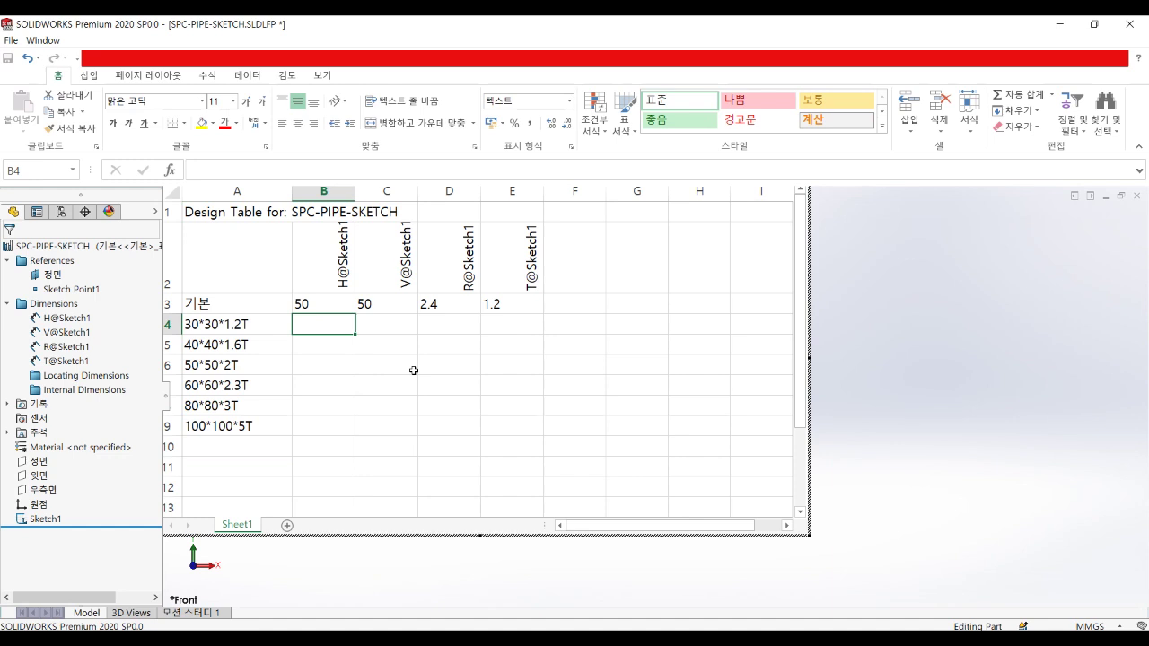
pyautogui.write('30')
pyautogui.press('Return')
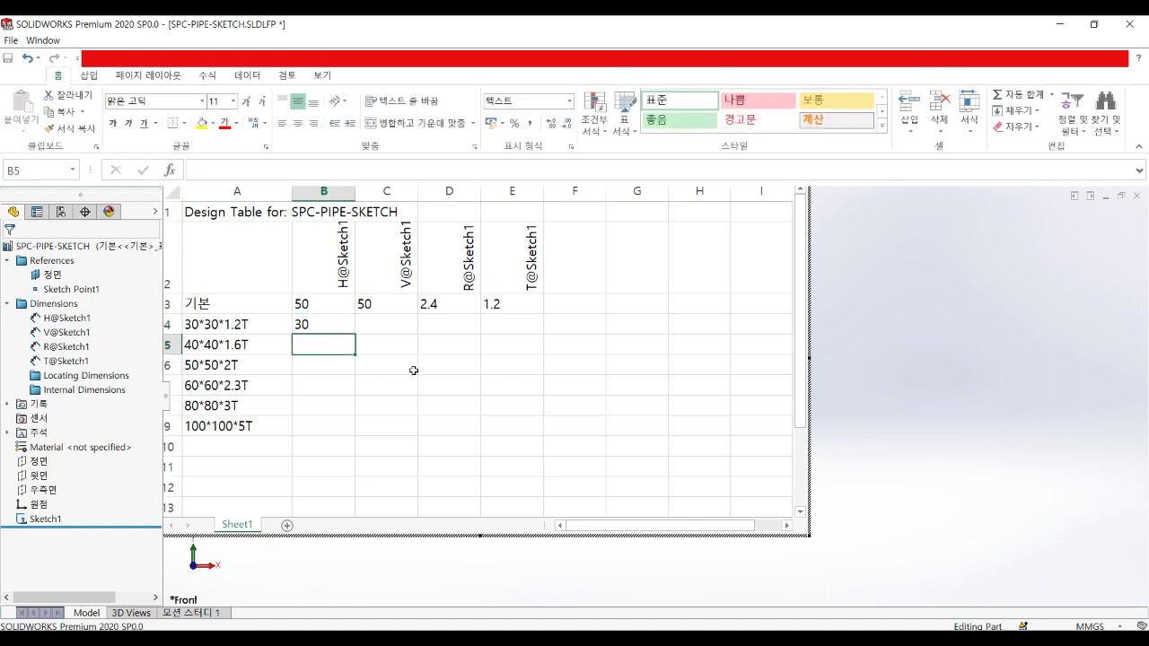
pyautogui.write('40')
pyautogui.press('Return')
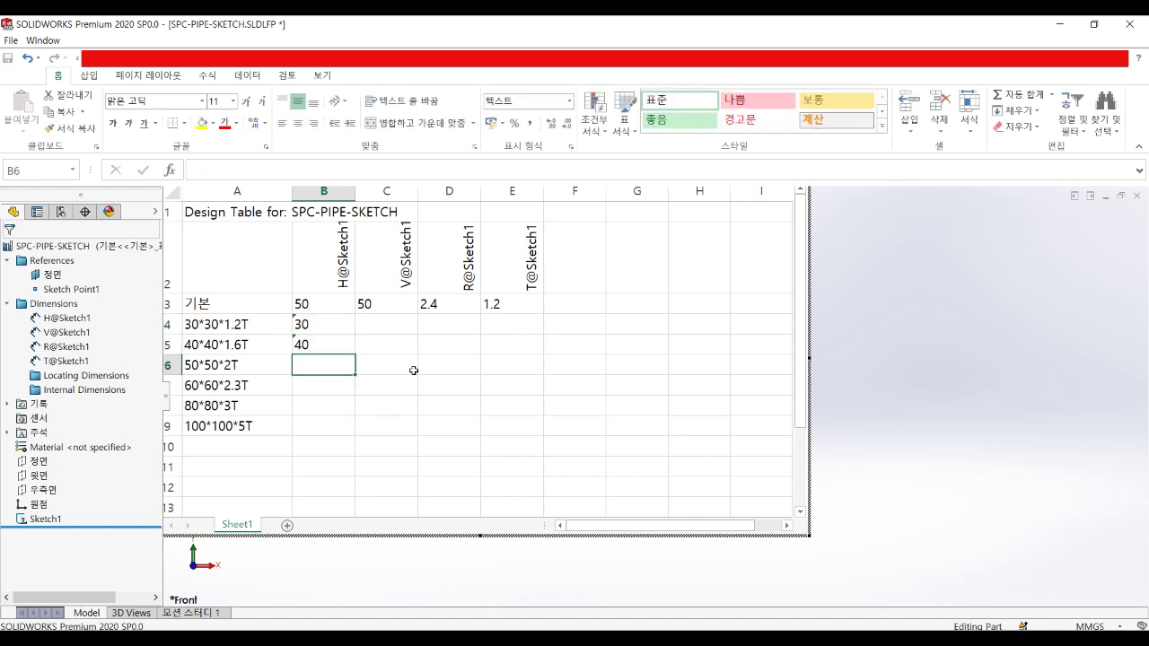
pyautogui.write('50')
pyautogui.press('Return')
pyautogui.write('60')
pyautogui.press('Return')
pyautogui.write('80')
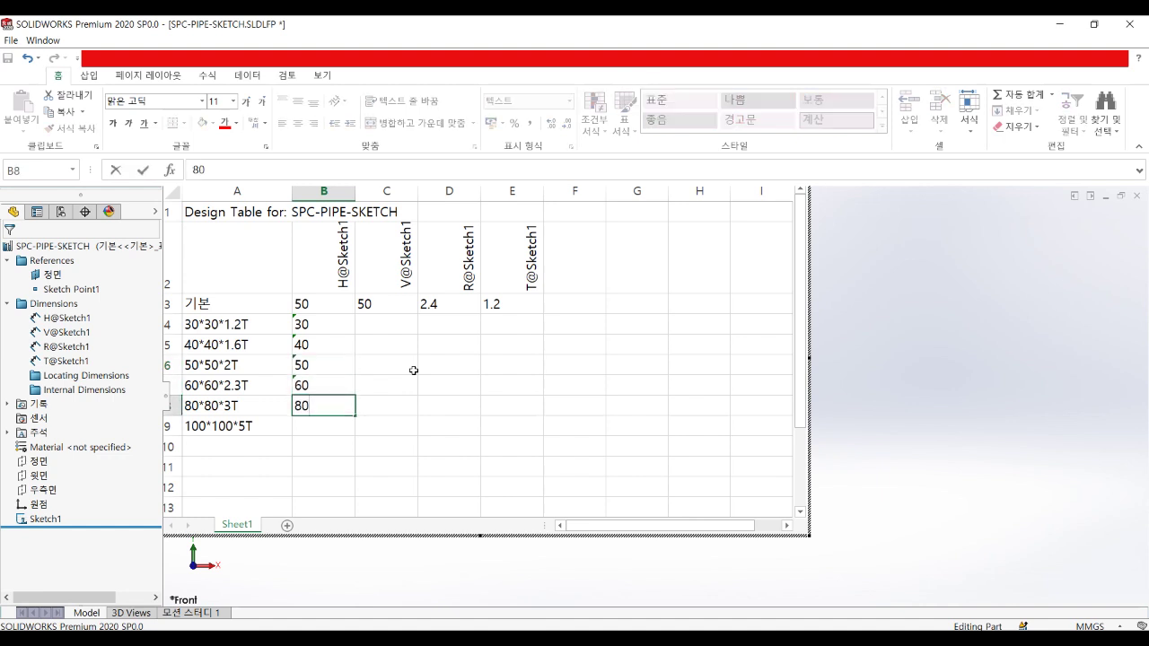
pyautogui.press('Return')
pyautogui.write('100')
pyautogui.press('Return')
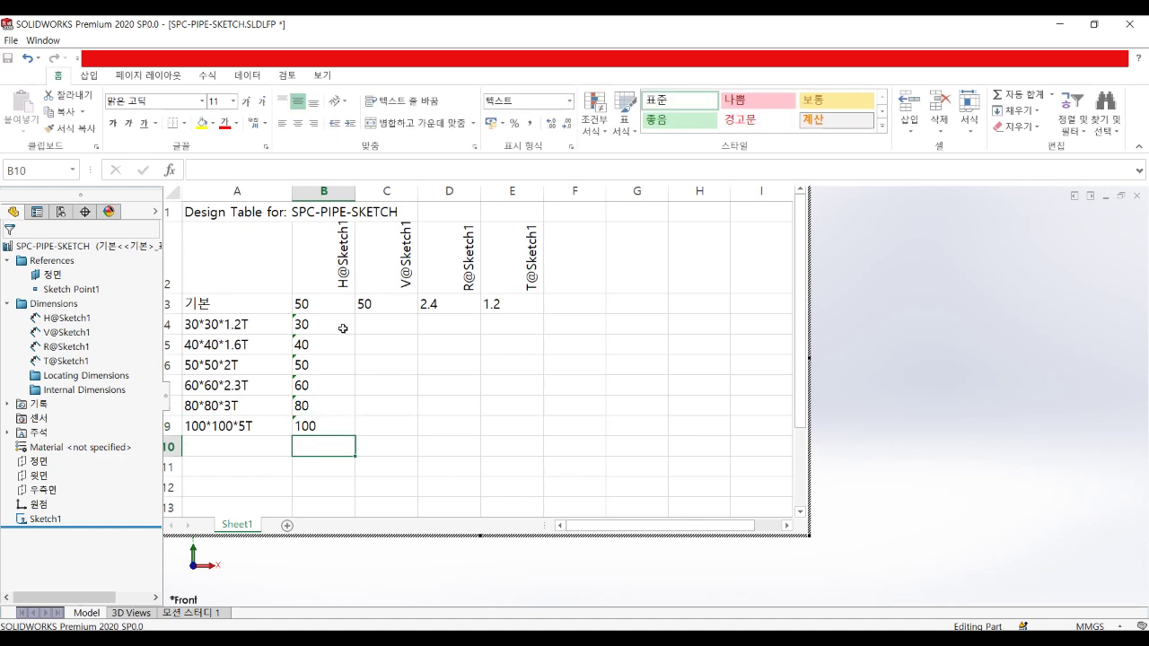
# Step: Copy the H@Sketch1 values from cells B4 to B9 into the V@Sketch1 column, starting at C4
pyautogui.moveTo(341, 329); pyautogui.dragTo(344, 430)
pyautogui.hotkey('ctrl', 'c')
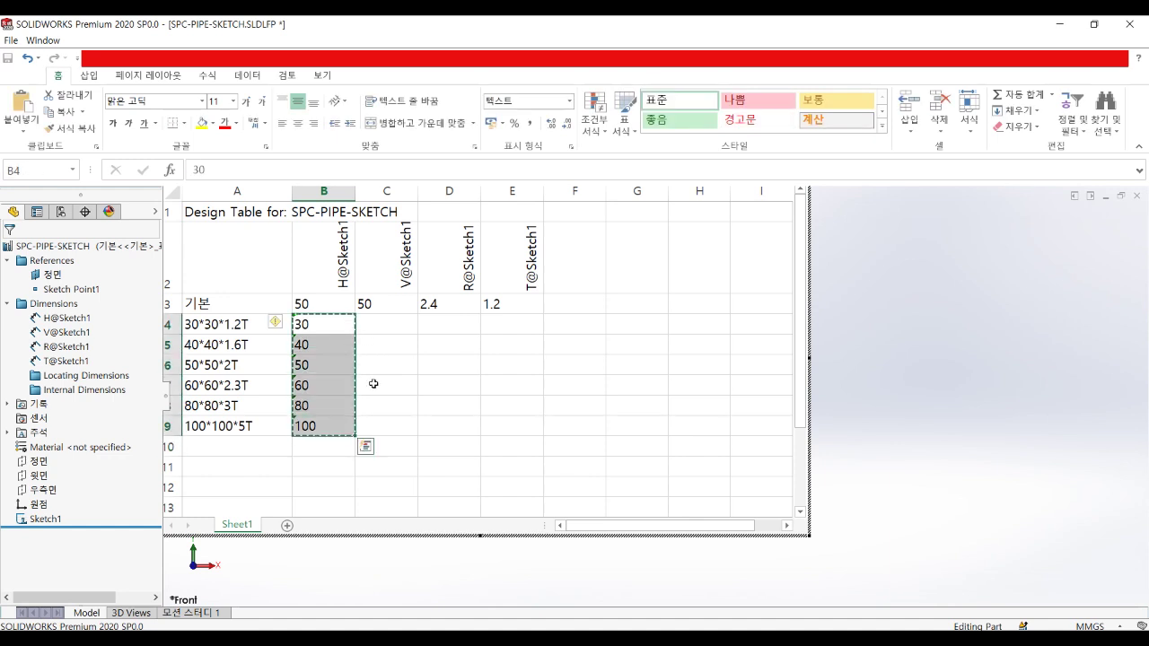
pyautogui.click(393, 324)
pyautogui.hotkey('ctrl', 'v')
# Step: Fill the T@Sketch1 column for the six new configurations with 1.2, 1.6, 2, 2.3, 3 and 5 in cells E4 to E9
pyautogui.click(451, 325)
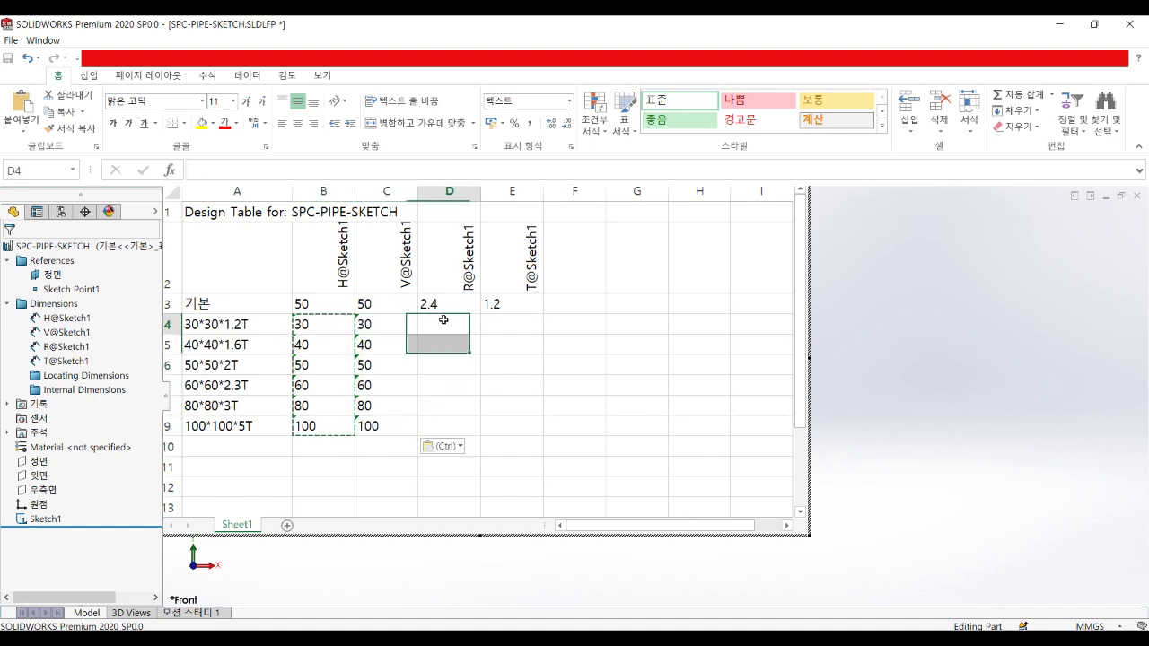
pyautogui.click(492, 328)
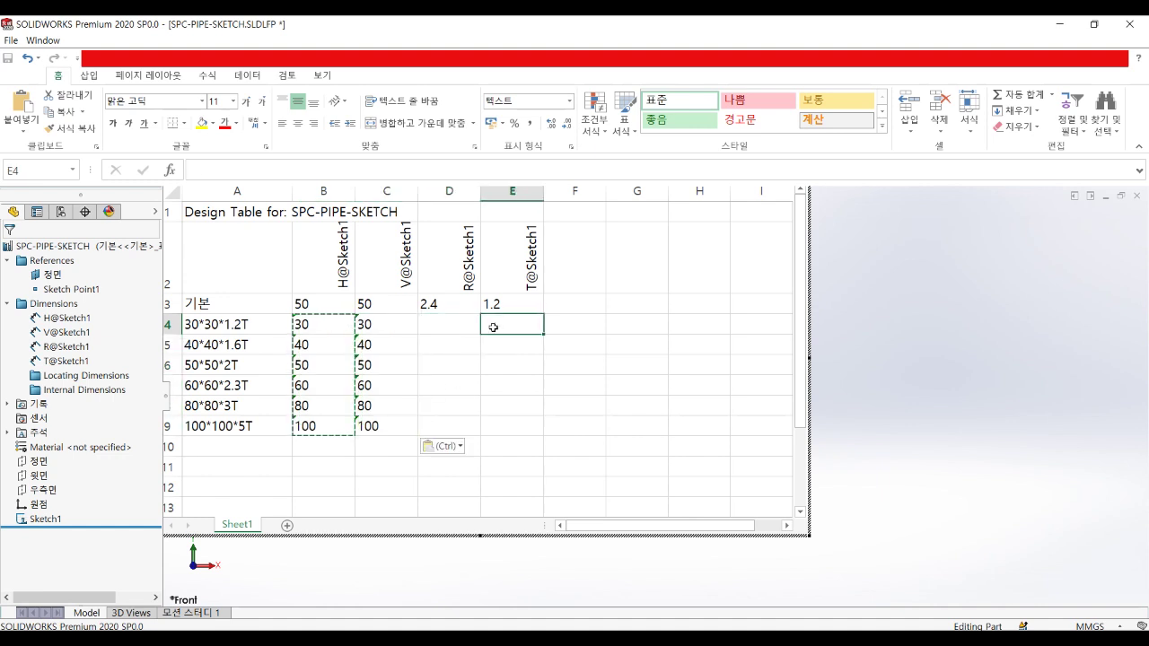
pyautogui.write('1.2')
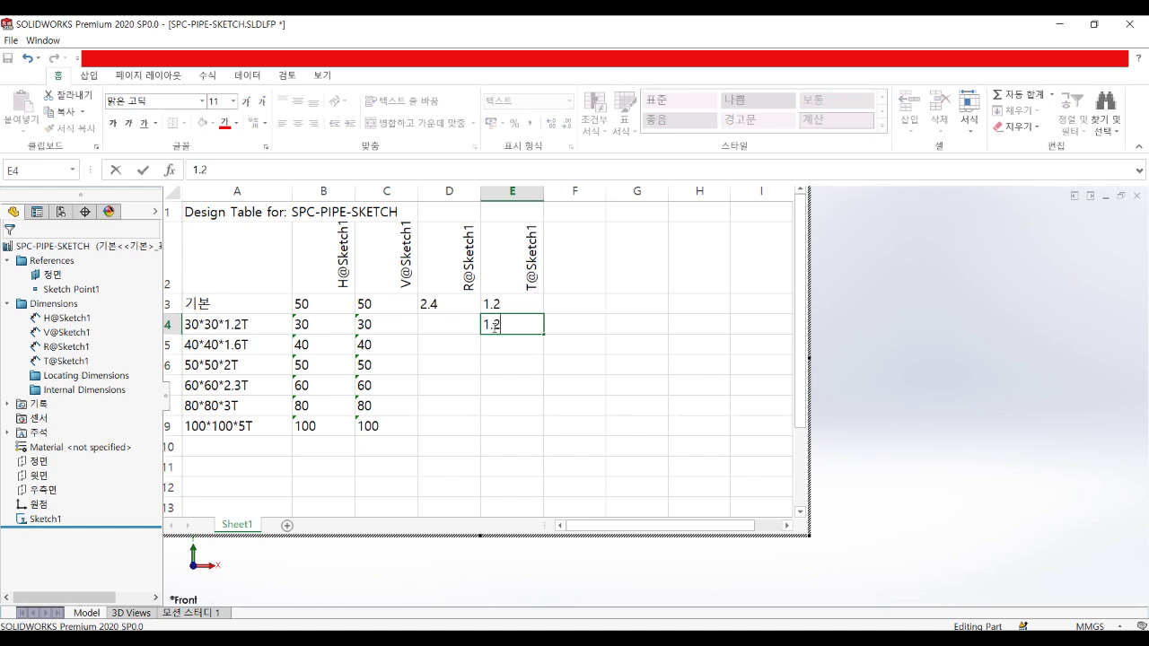
pyautogui.press('Return')
pyautogui.write('1.6')
pyautogui.press('Return')
pyautogui.write('2')
pyautogui.press('Return')
pyautogui.write('2.3')
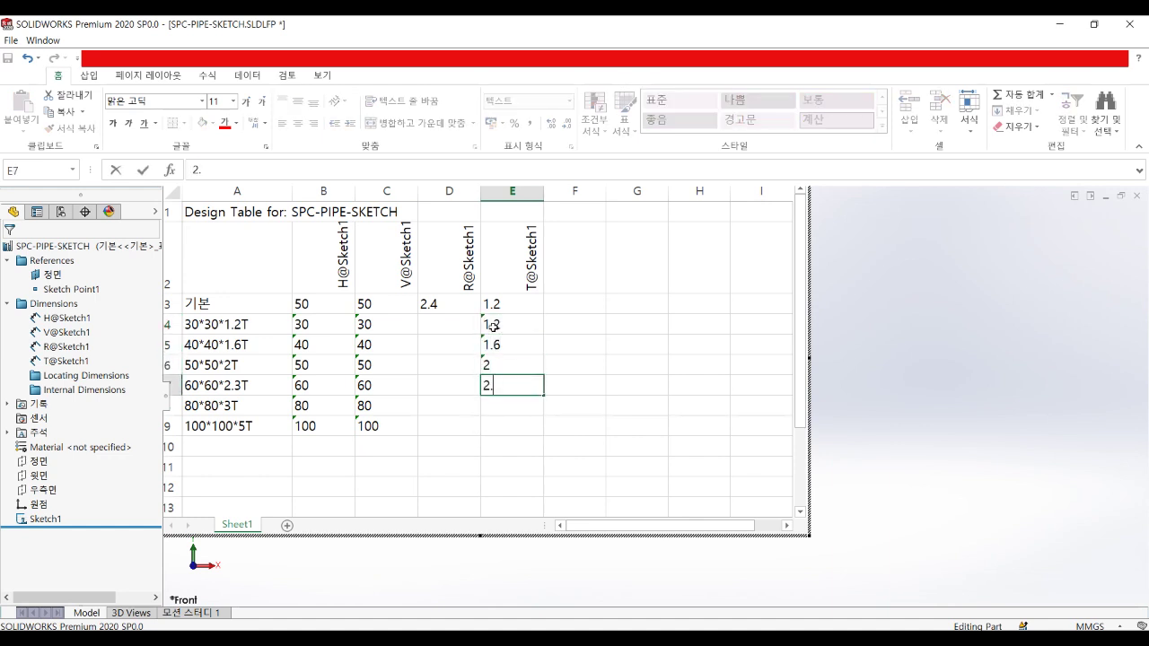
pyautogui.press('Return')
pyautogui.write('3')
pyautogui.press('Return')
pyautogui.write('5')
pyautogui.press('Return')
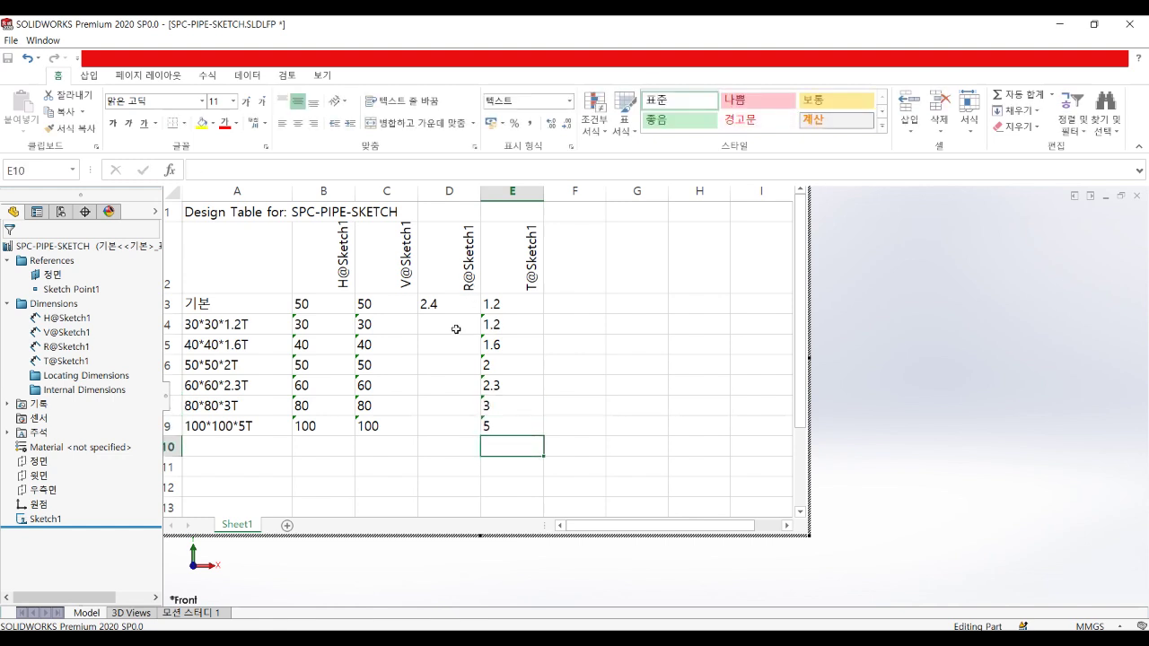
# Step: Enter the R@Sketch1 values 2.4, 1.6 and 4 in cells D4 to D6 of the design table
pyautogui.click(458, 330)
pyautogui.write('2.')
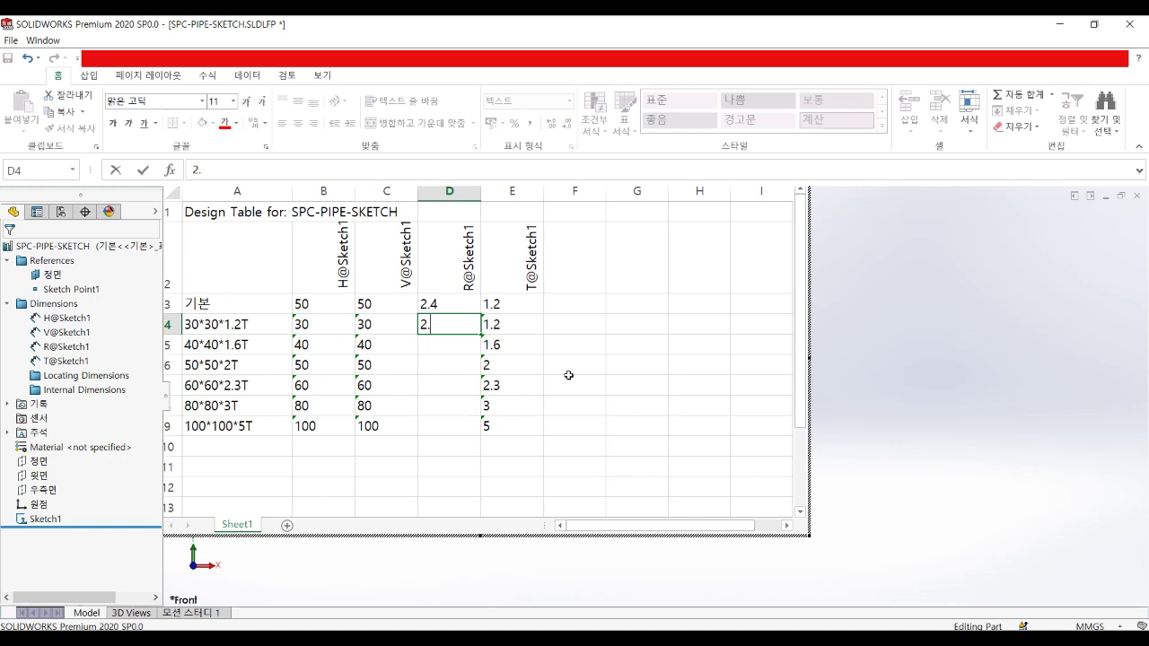
pyautogui.write('4')
pyautogui.press('Return')
pyautogui.write('1.6')
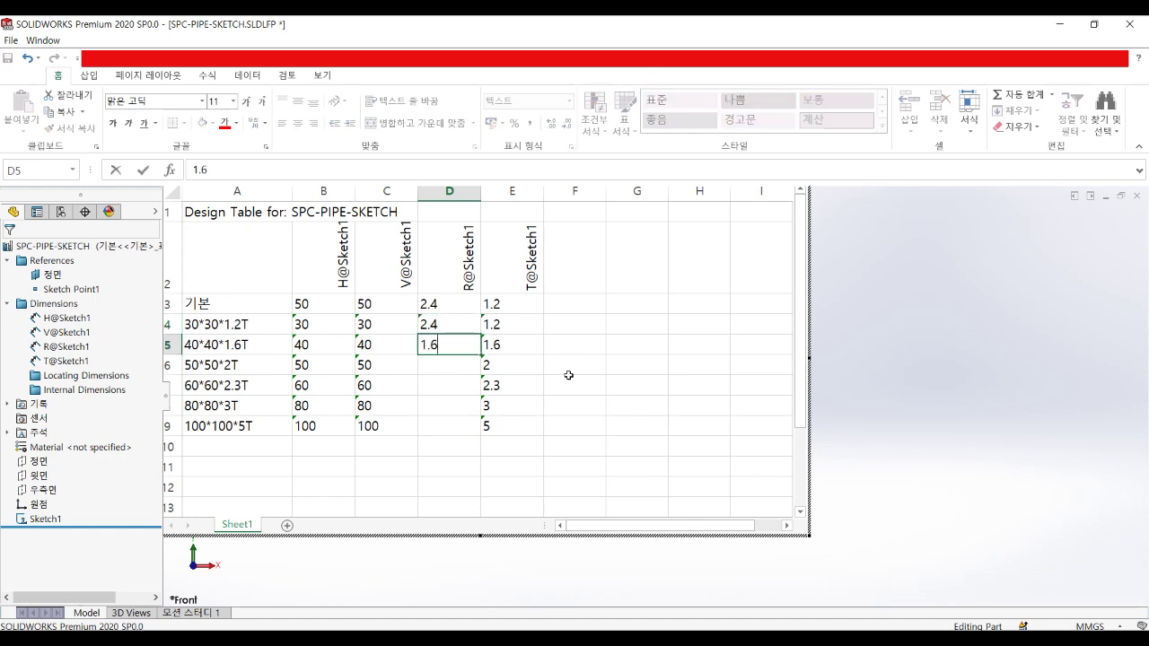
pyautogui.press('Return')
pyautogui.write('2')
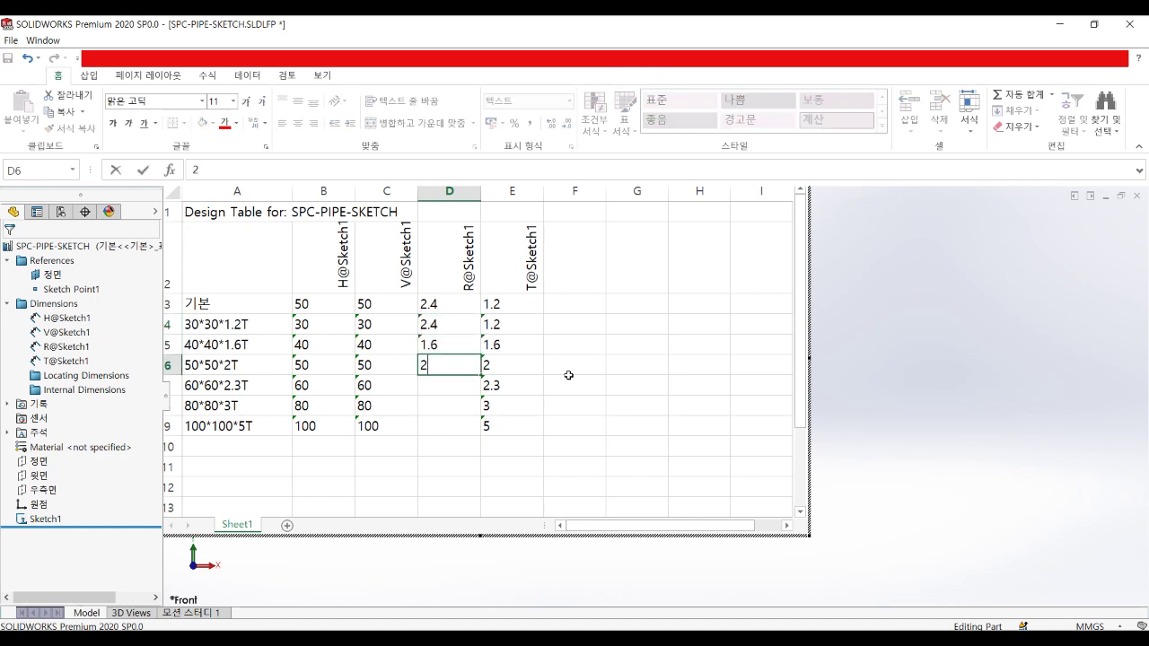
pyautogui.write('₩')
pyautogui.press('BackSpace')
pyautogui.press('BackSpace')
pyautogui.press('Return')
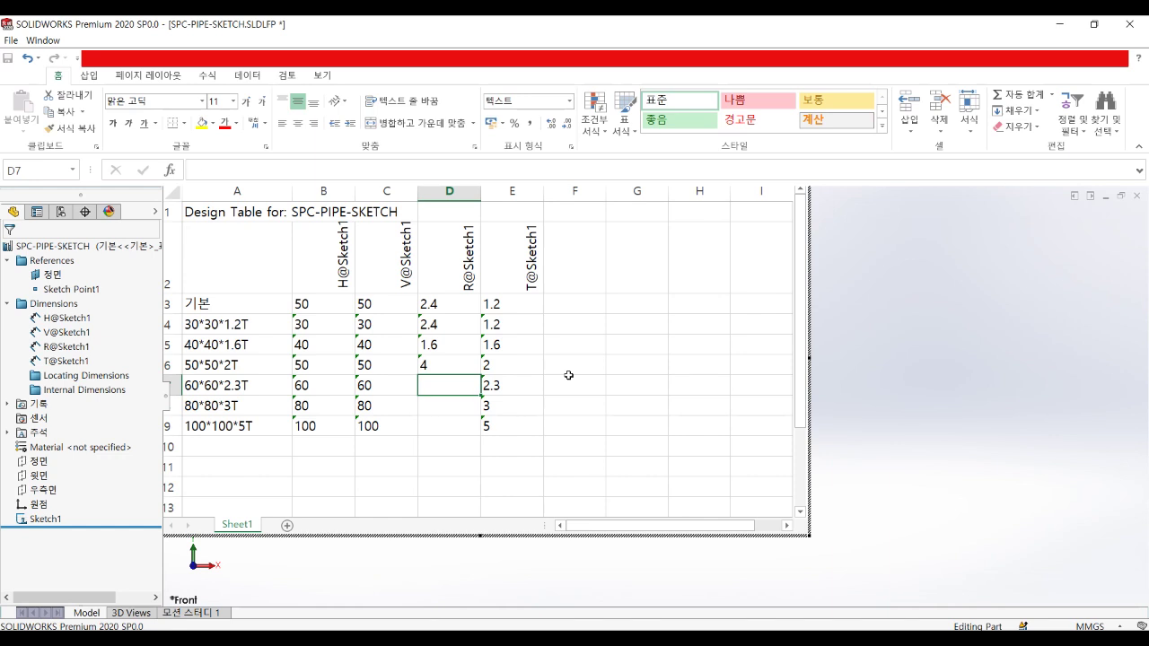
# Step: Enter the R@Sketch1 values 4.6, 6 and 10 in cells D7 to D9 and close the table to generate the configurations
pyautogui.write('4.6')
pyautogui.press('Return')
pyautogui.write('6')
pyautogui.press('Return')
pyautogui.write('10')
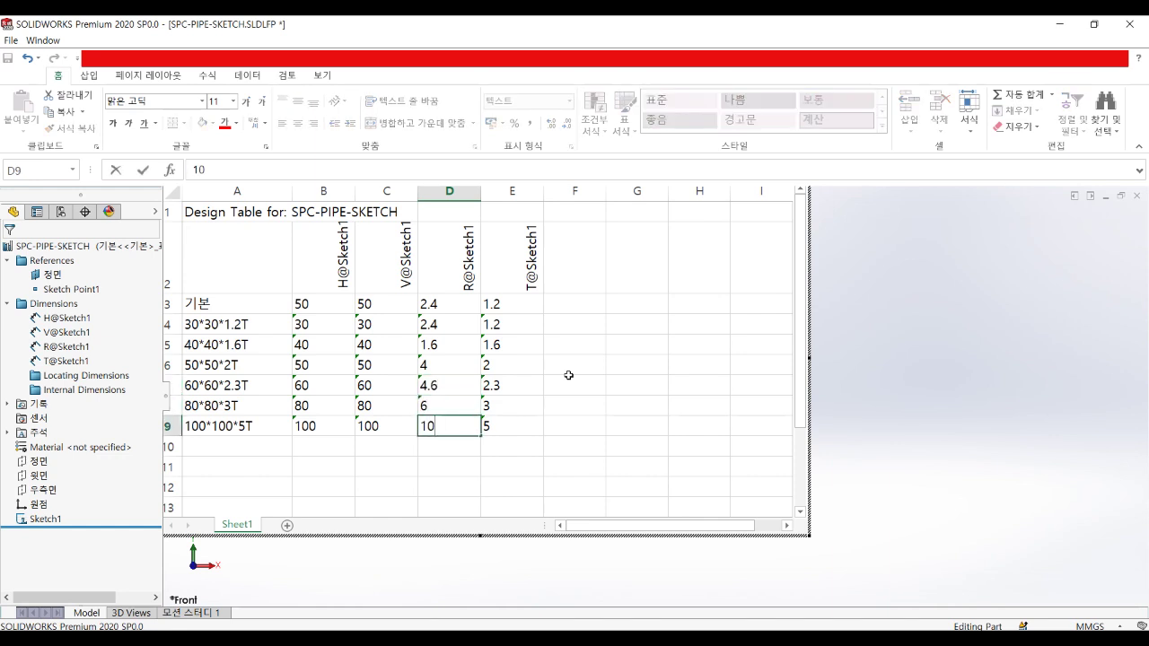
pyautogui.press('Return')
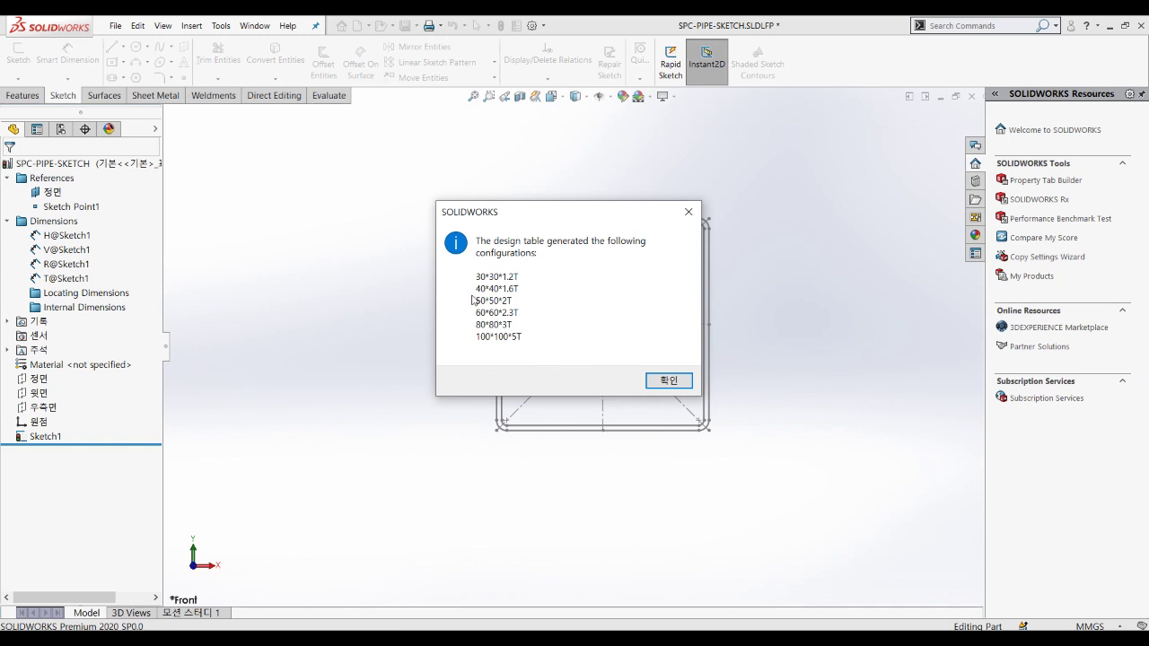
pyautogui.click(673, 382)
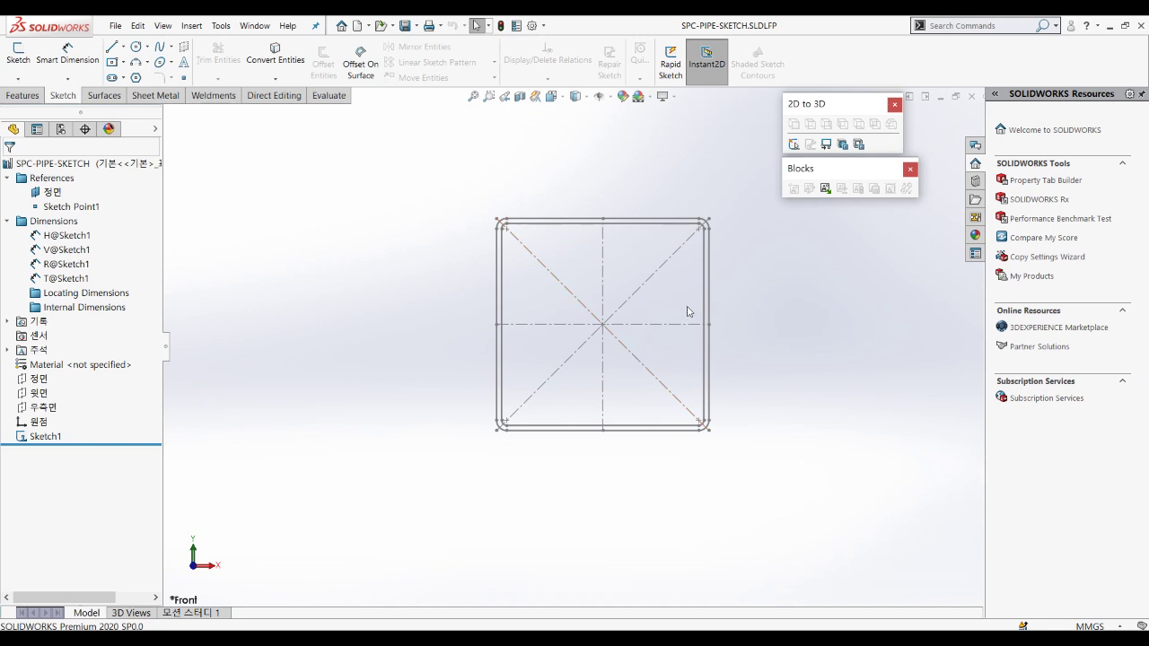
# Step: Activate the 100*100*5T, 30*30*1.2T, 40*40*1.6T, 50*50*2T and 60*60*2.3T configurations one after another to check the profile at each size
pyautogui.click(61, 129)
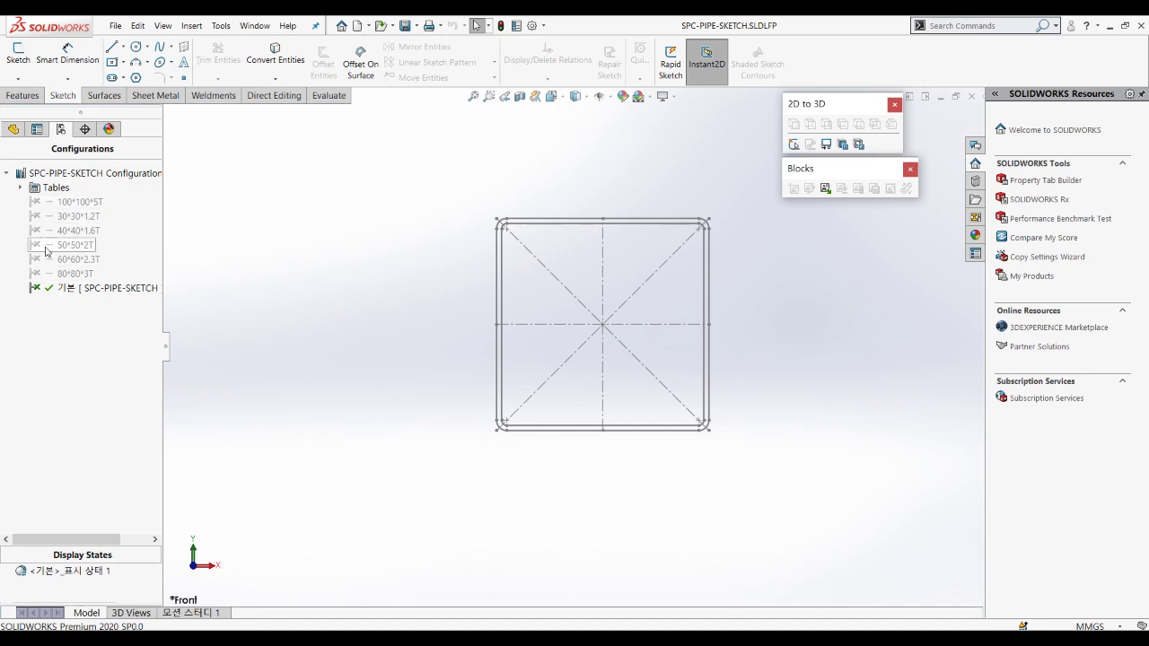
pyautogui.moveTo(584, 369)
pyautogui.mouseDown(button='middle')
pyautogui.moveTo(586, 403)
pyautogui.moveTo(573, 401)
pyautogui.mouseUp(button='middle')
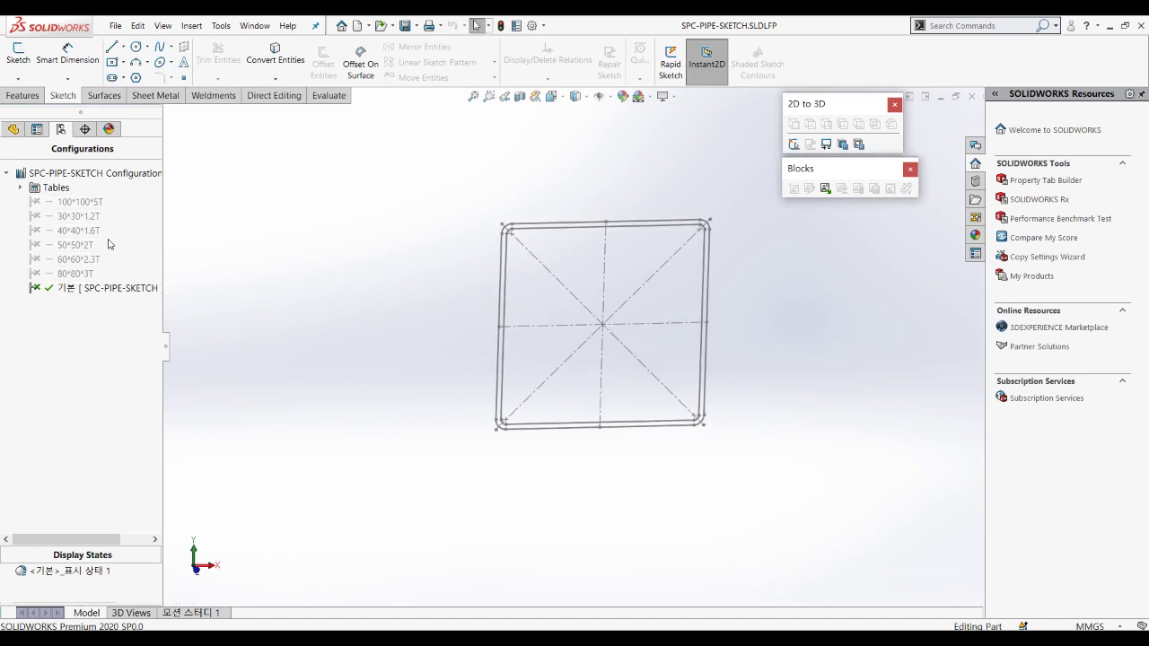
pyautogui.doubleClick(75, 203)
pyautogui.scroll(3, 571, 314)
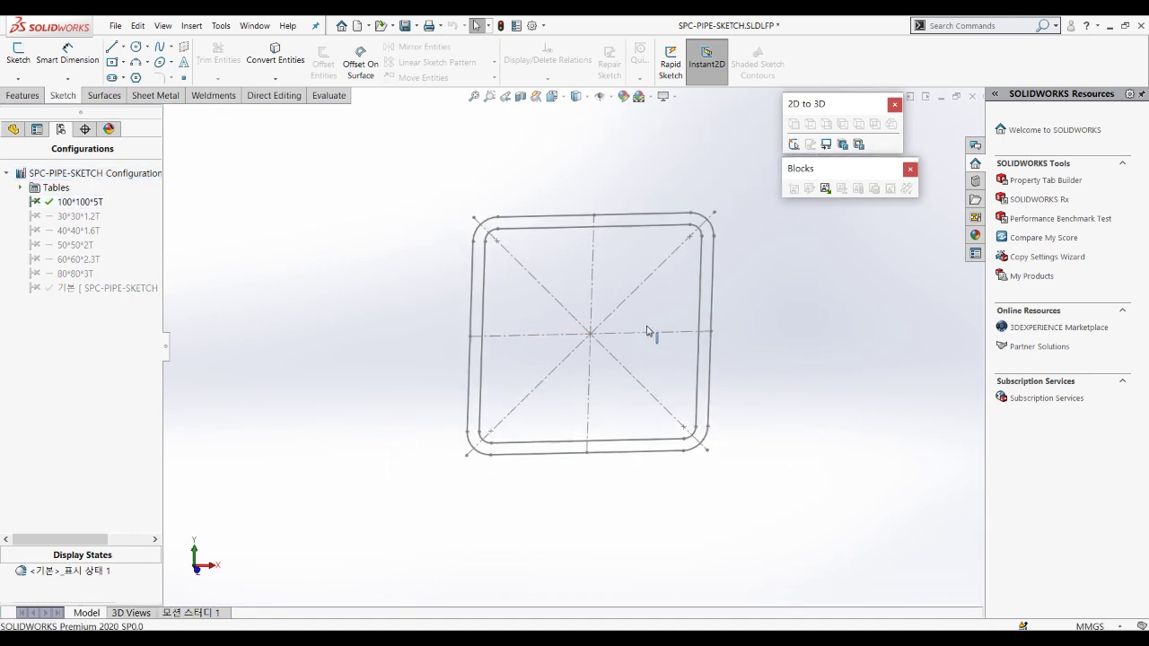
pyautogui.doubleClick(82, 216)
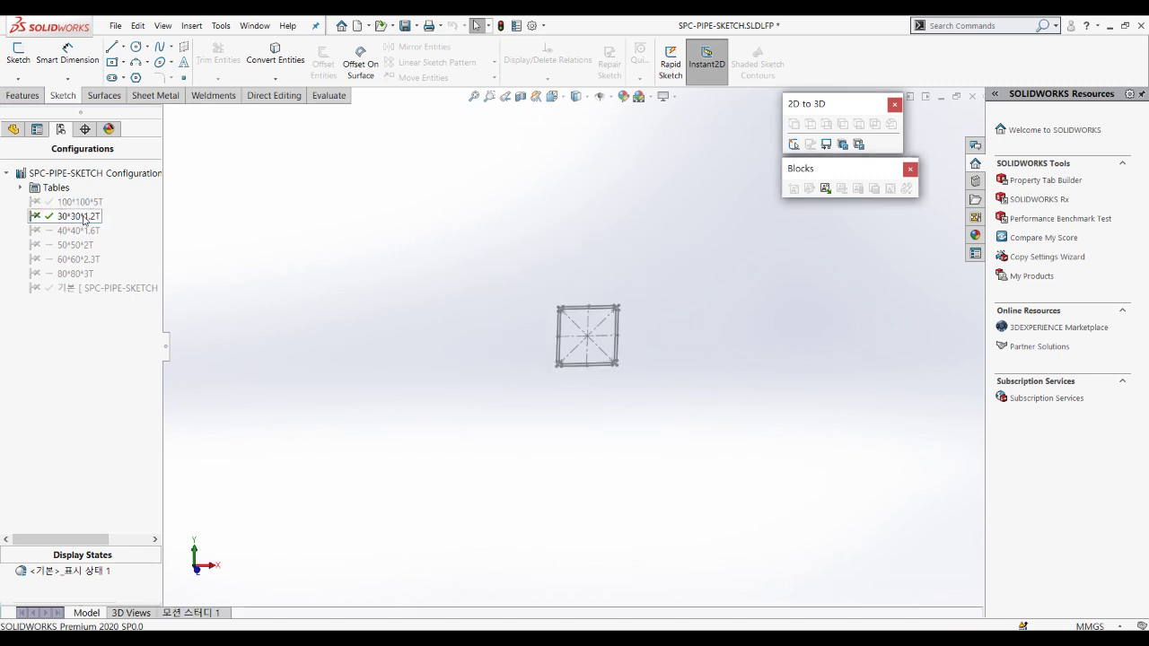
pyautogui.scroll(-2, 592, 324)
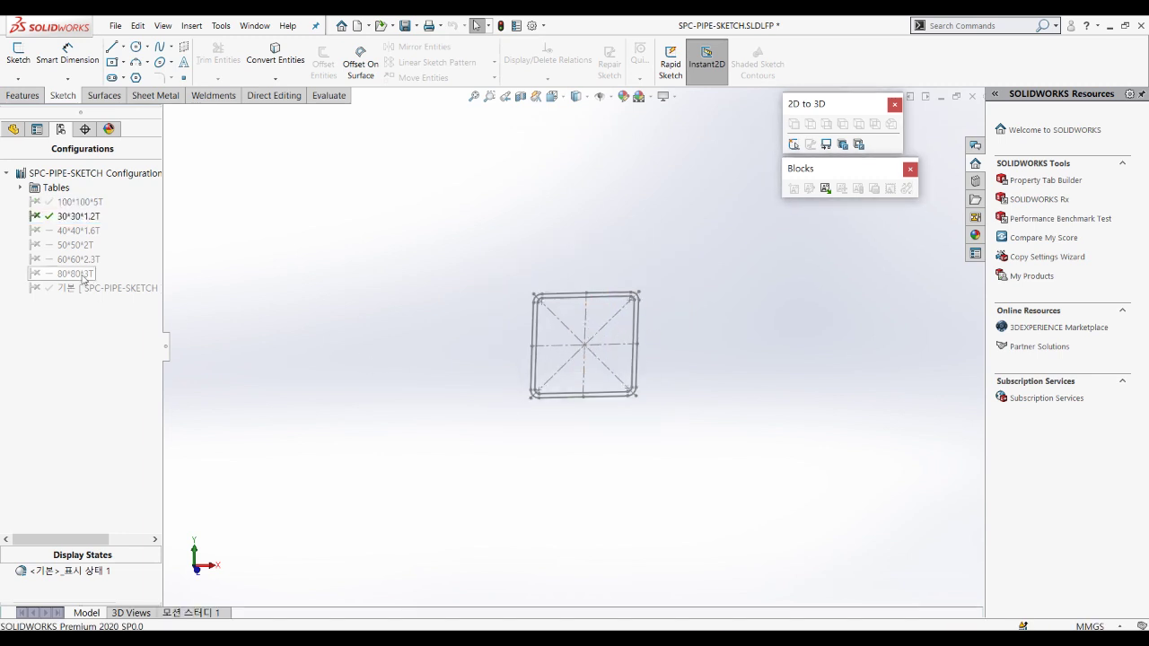
pyautogui.doubleClick(60, 231)
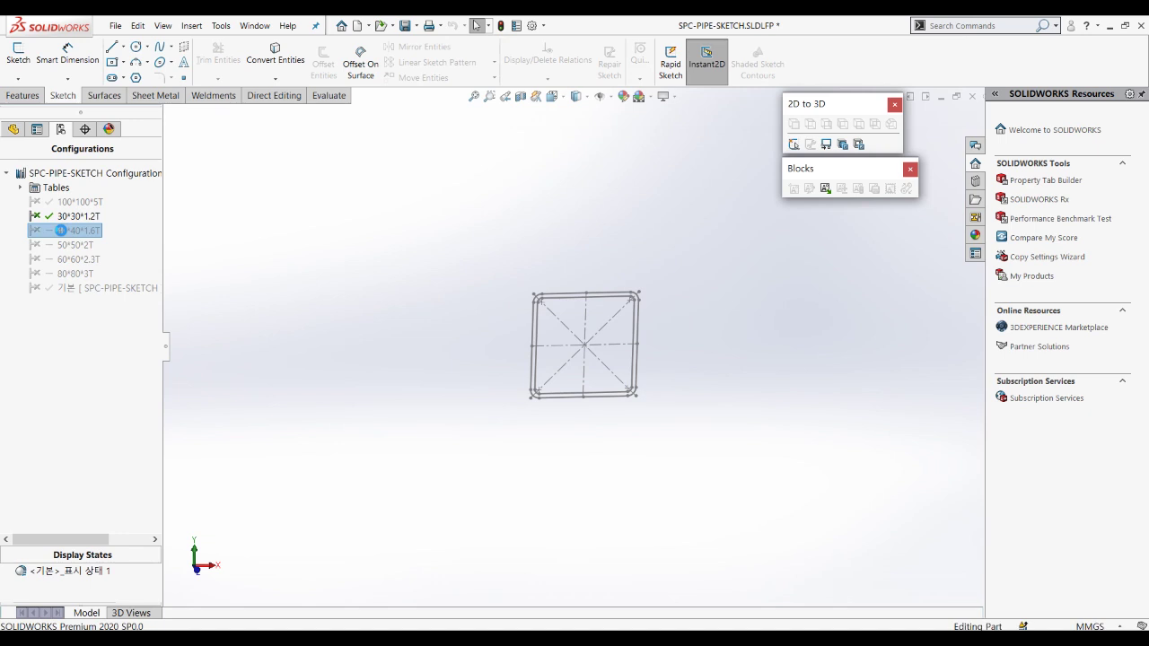
pyautogui.click(75, 246)
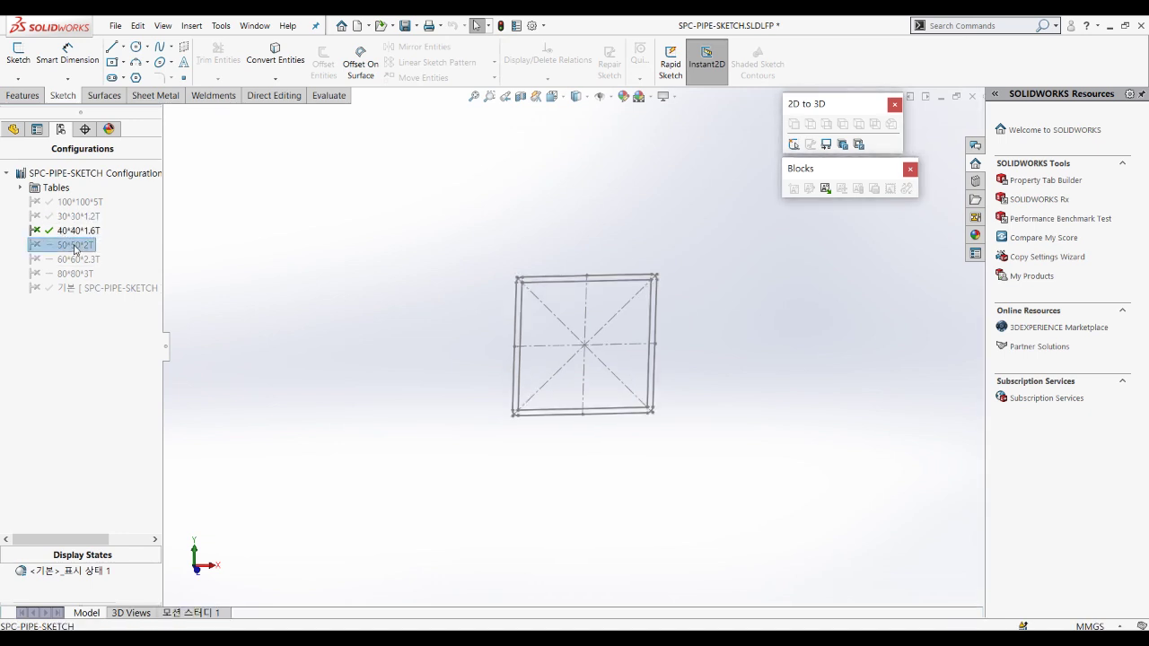
pyautogui.doubleClick(75, 247)
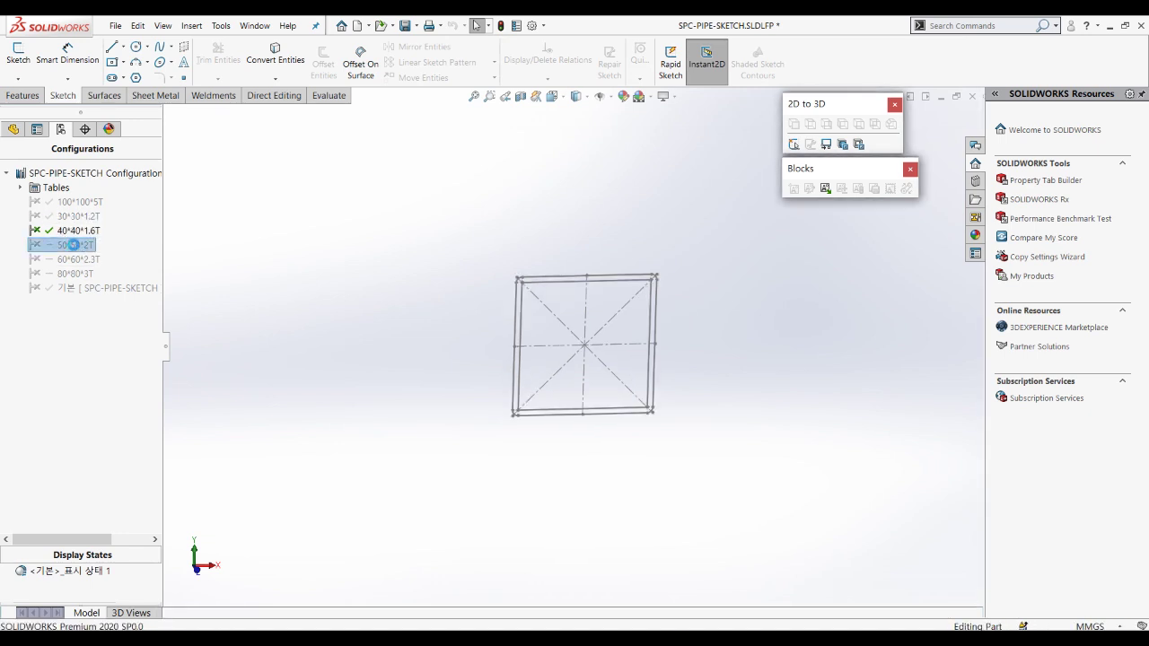
pyautogui.doubleClick(73, 259)
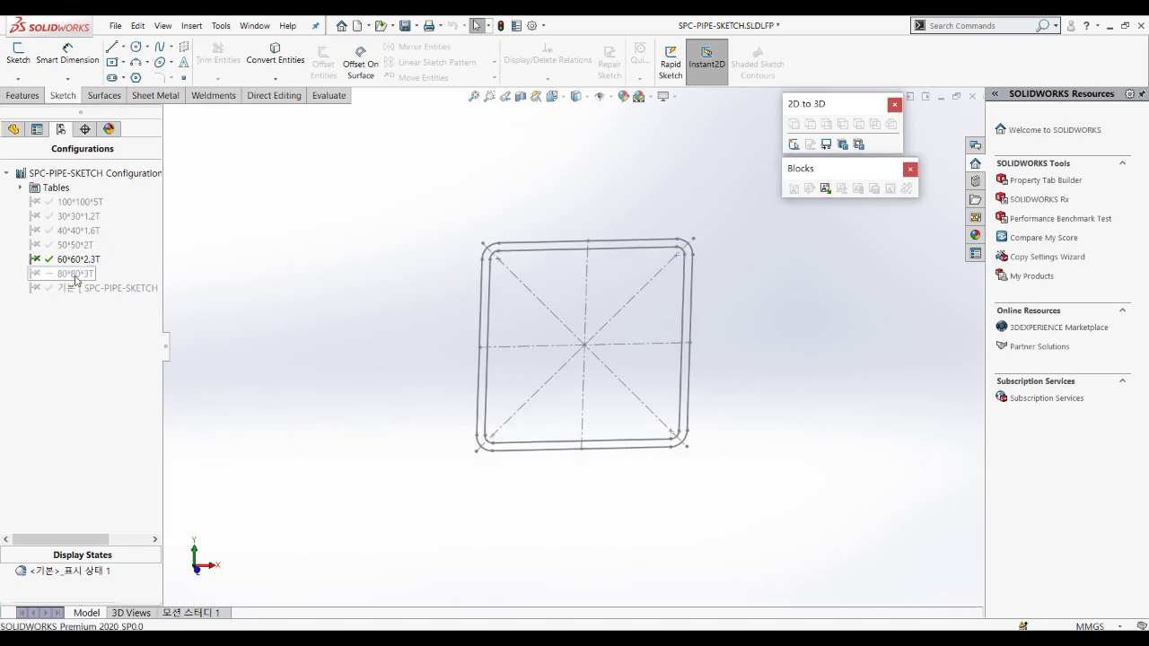
# Step: Activate the 80*80*3T configuration and save the profile as SPC-PIPE-80.SLDLFP in the design library folder, replacing the existing file
pyautogui.doubleClick(74, 273)
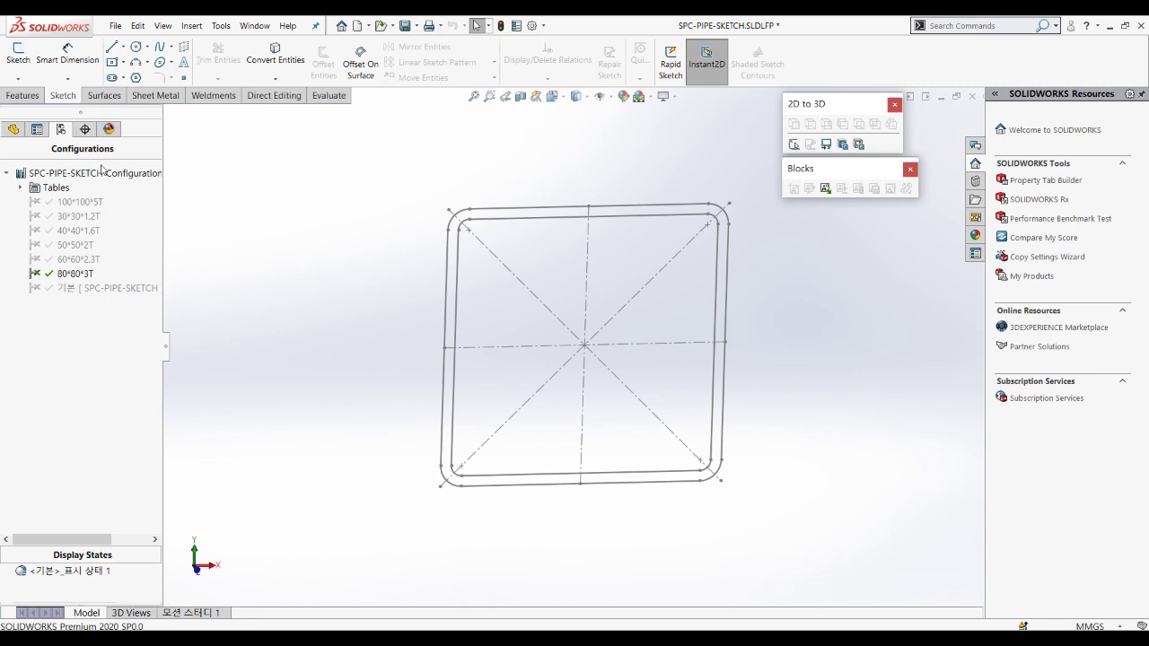
pyautogui.click(116, 25)
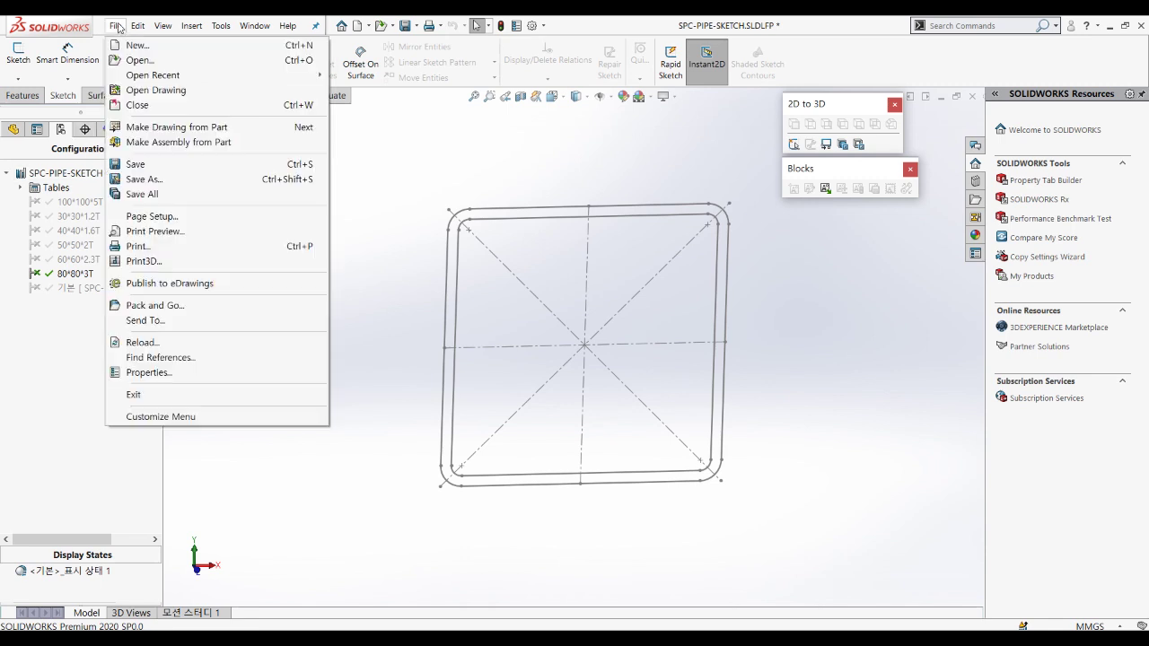
pyautogui.click(159, 180)
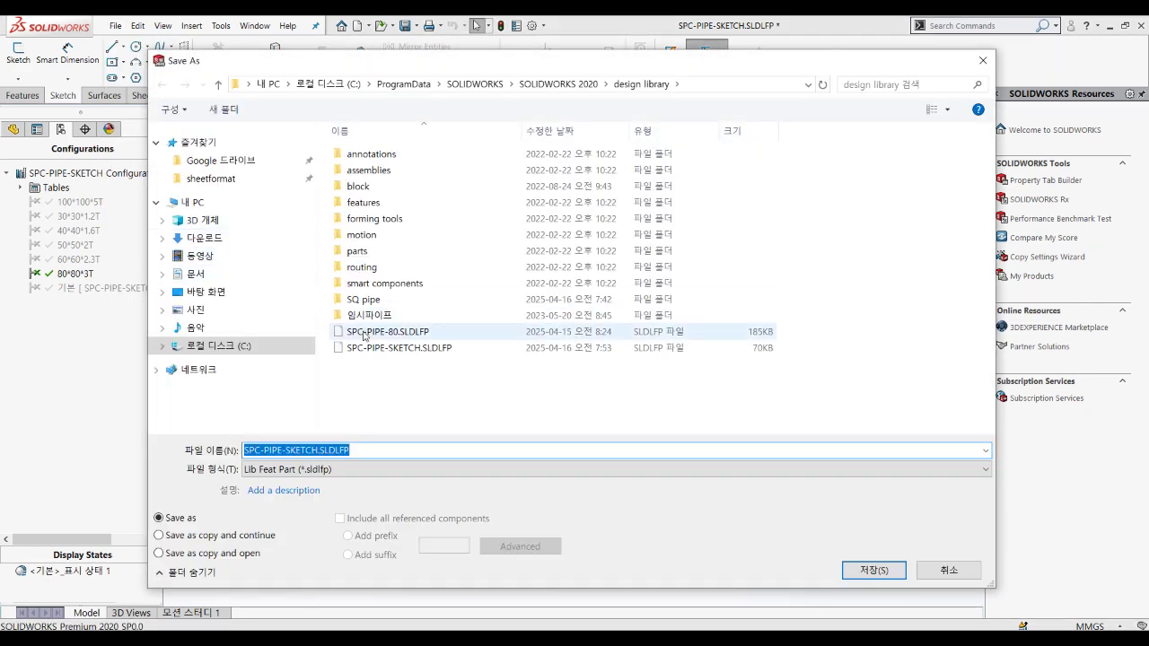
pyautogui.click(426, 334)
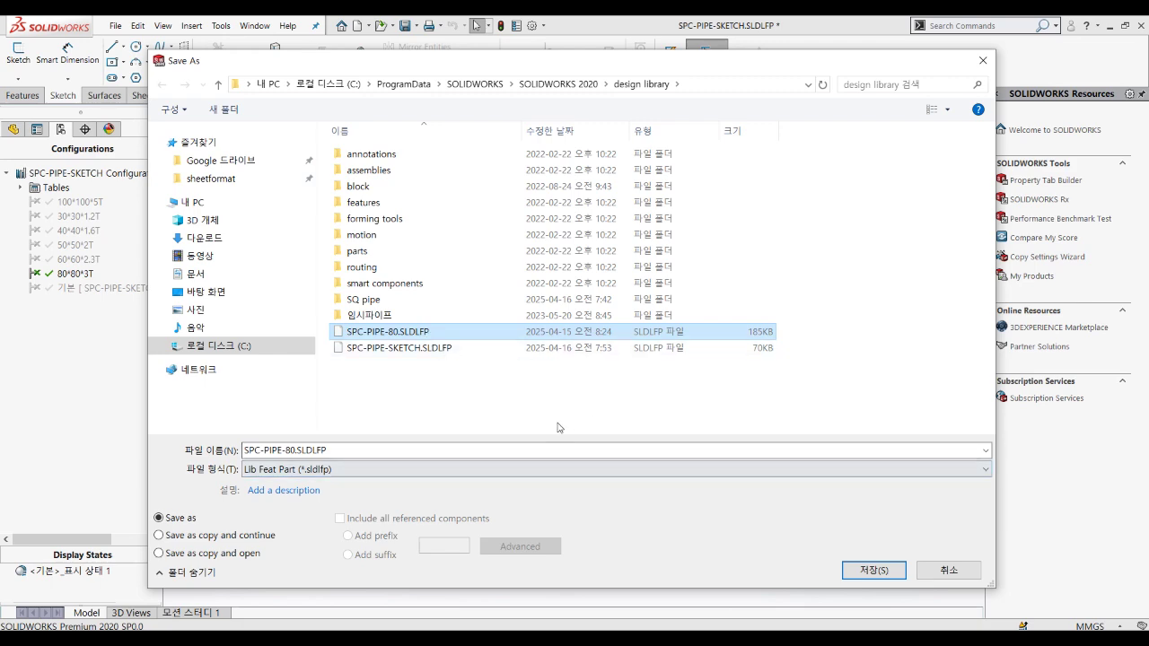
pyautogui.click(889, 574)
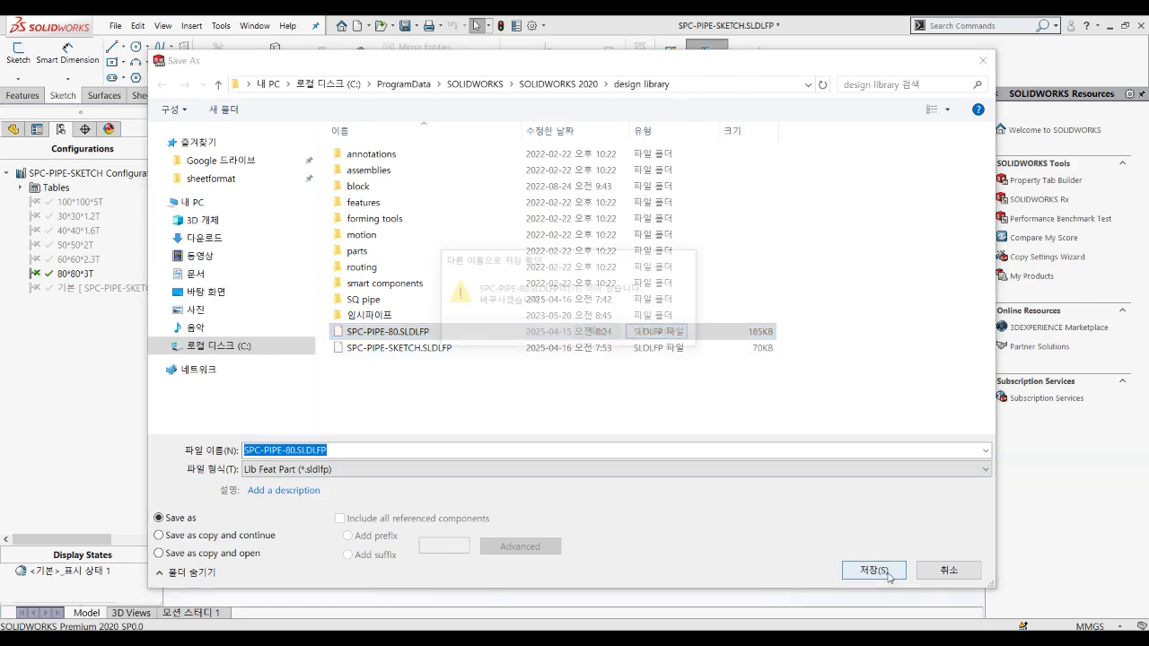
pyautogui.click(599, 333)
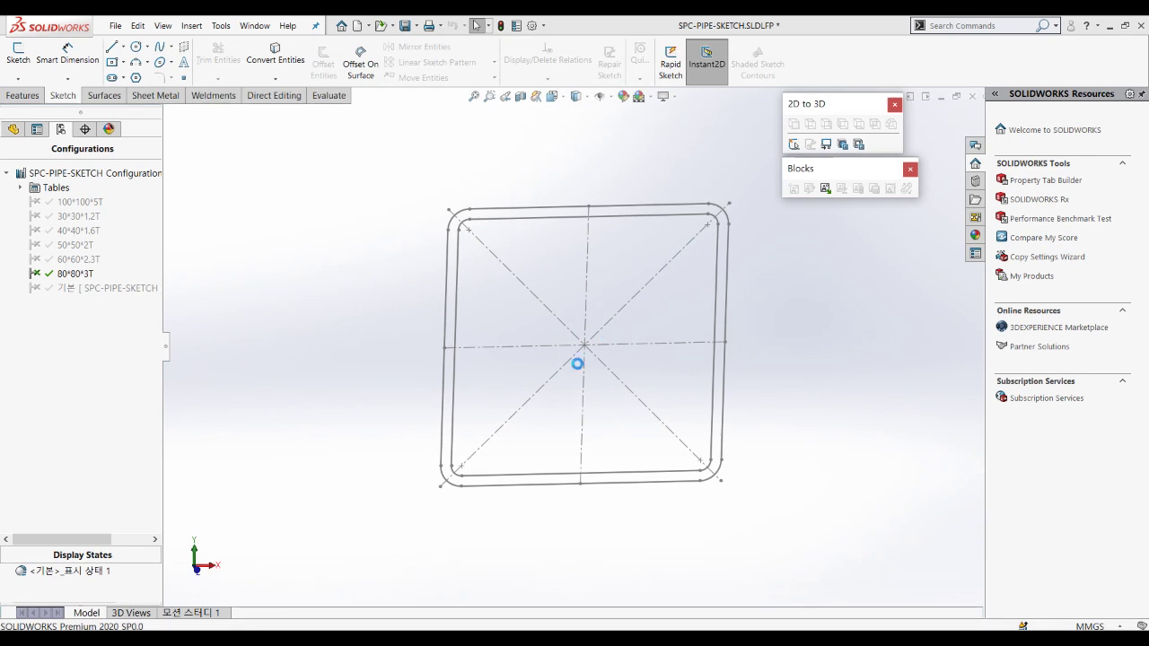
# Step: Activate the 60*60*2.3T configuration and save the profile as SPC-PIPE-60.SLDLFP in the design library folder
pyautogui.click(68, 260)
pyautogui.doubleClick(82, 260)
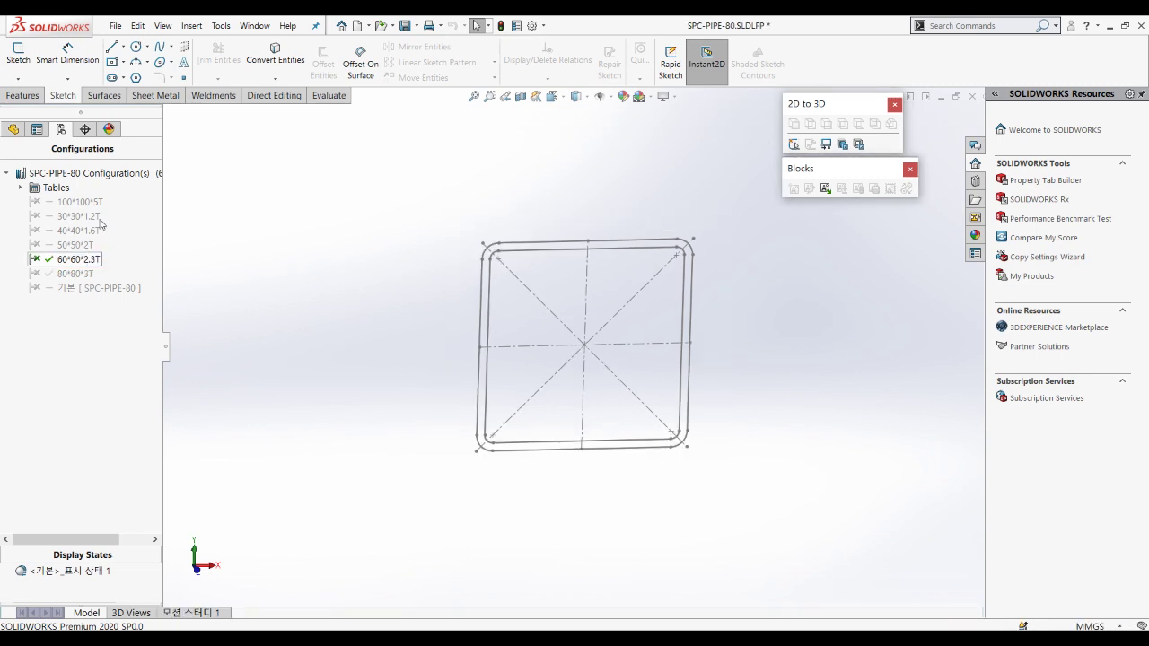
pyautogui.click(115, 25)
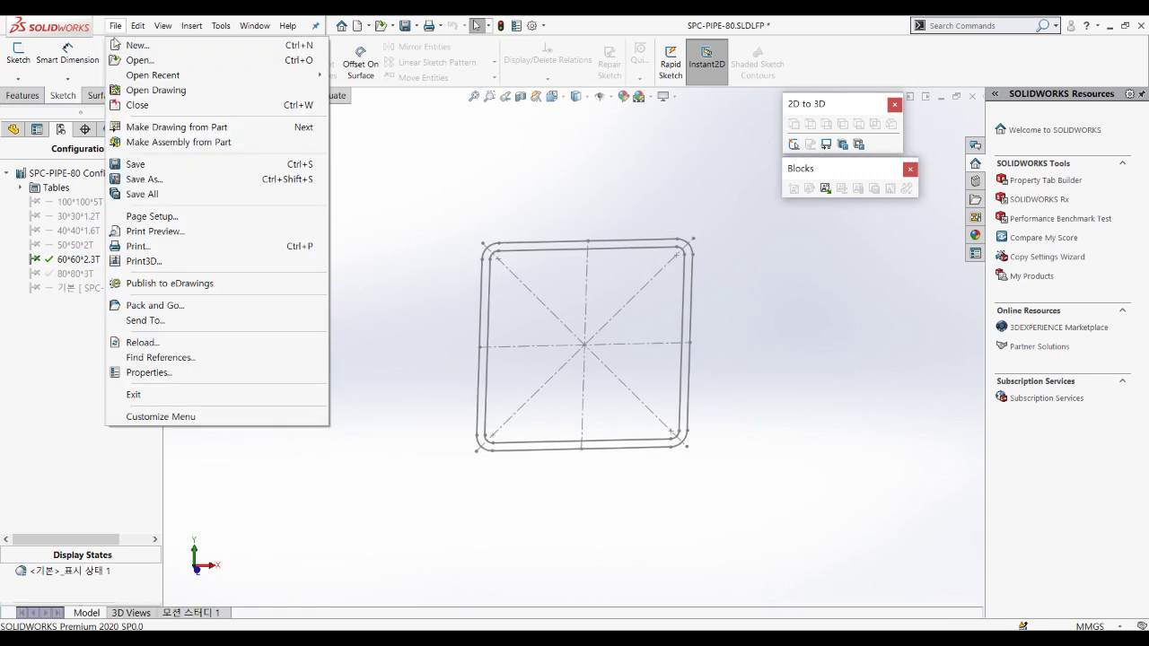
pyautogui.click(143, 178)
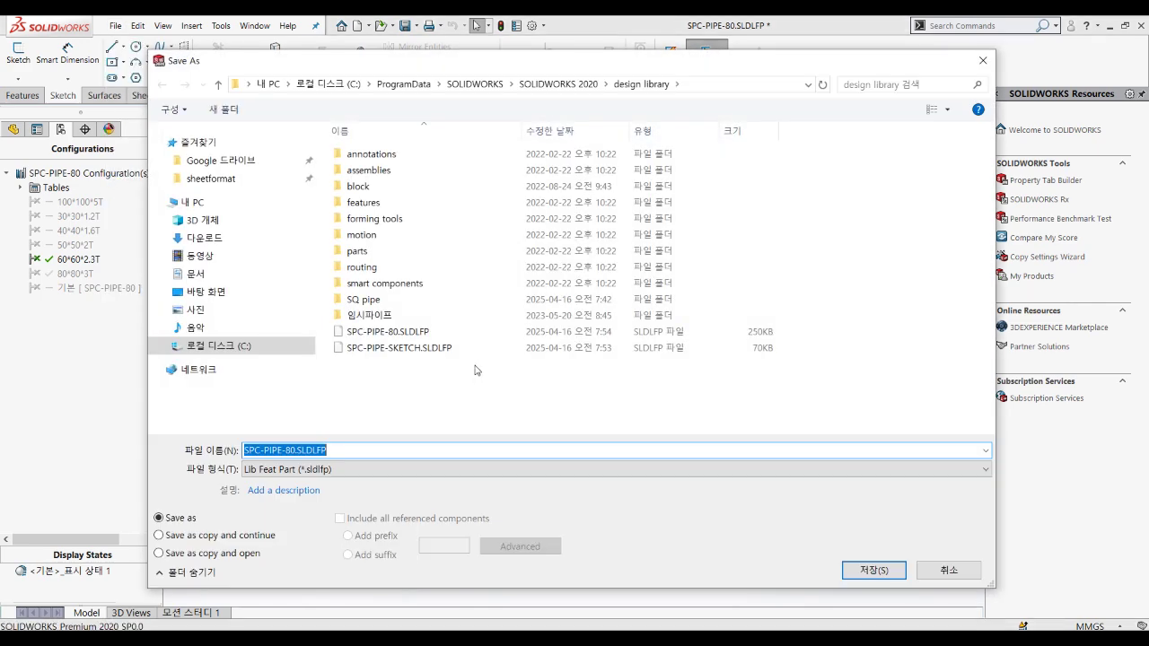
pyautogui.click(366, 449)
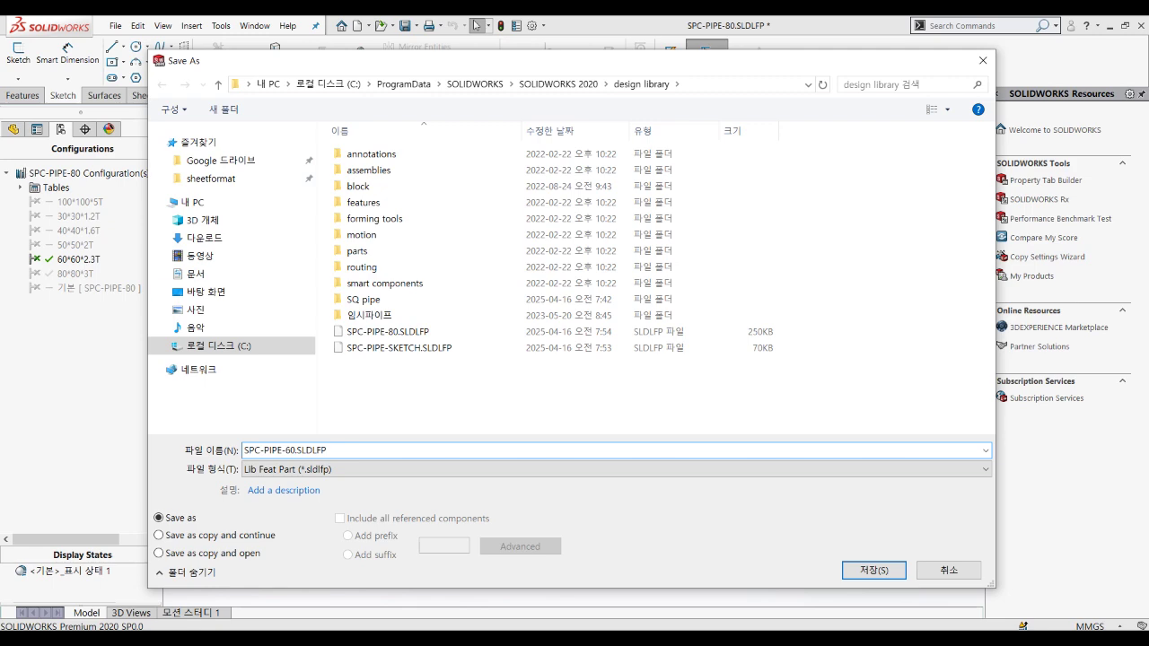
pyautogui.press('Return')
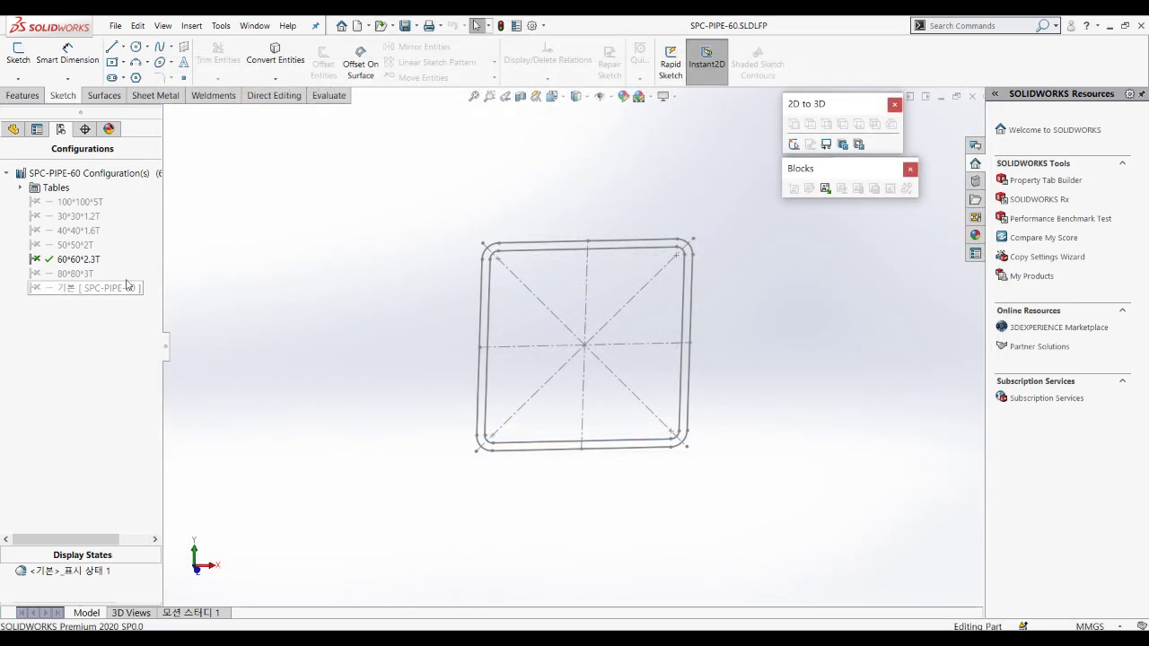
# Step: Activate the 50*50*2T configuration and save the profile as SPC-PIPE-50.SLDLFP in the design library folder
pyautogui.doubleClick(76, 245)
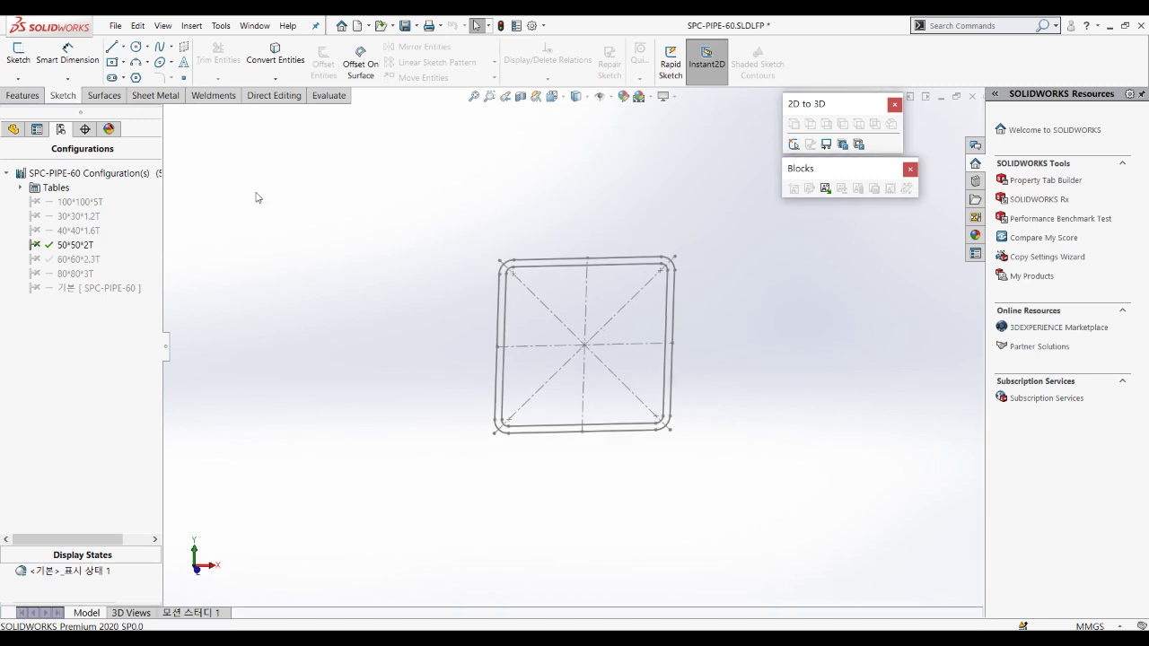
pyautogui.click(114, 26)
pyautogui.click(143, 178)
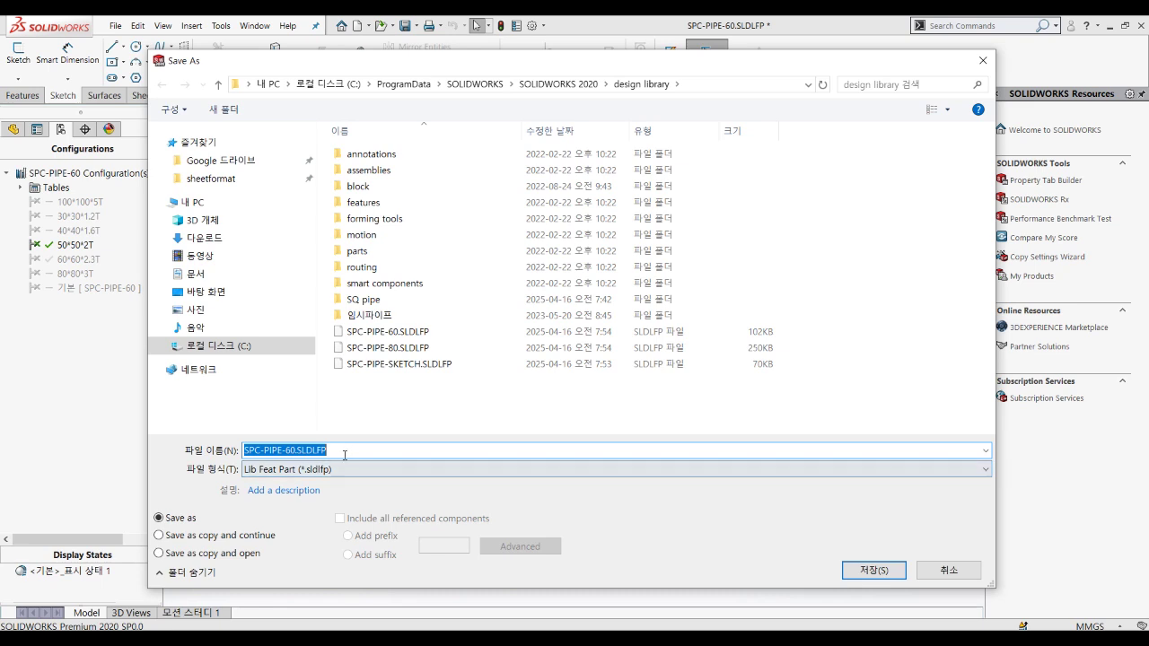
pyautogui.click(345, 452)
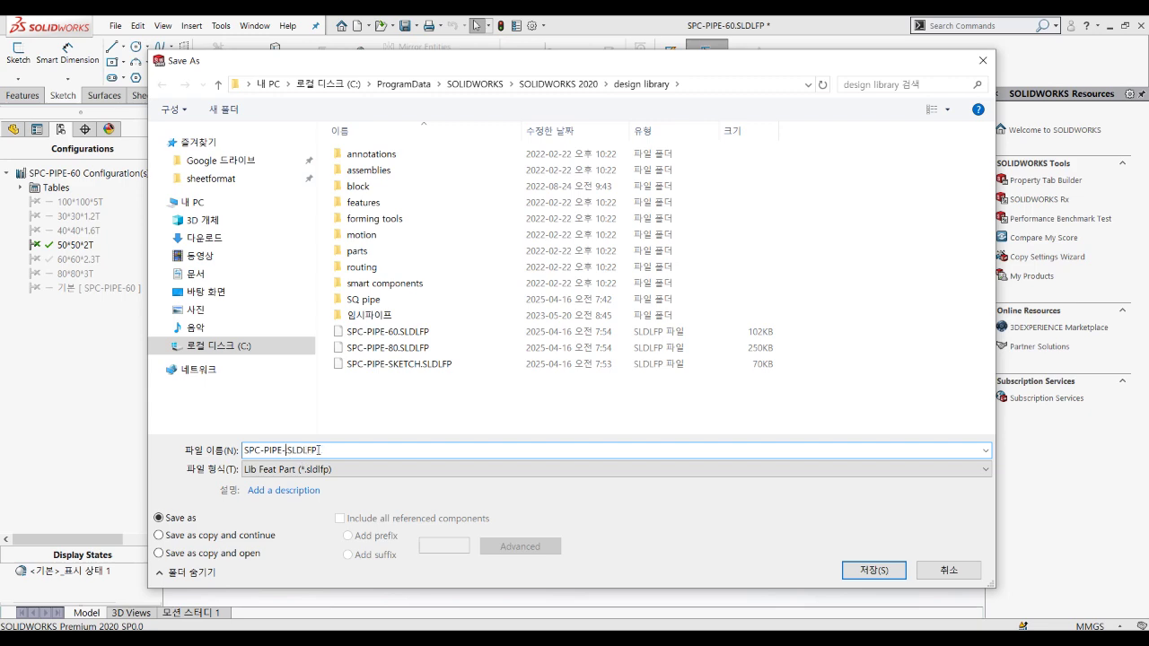
pyautogui.press('Return')
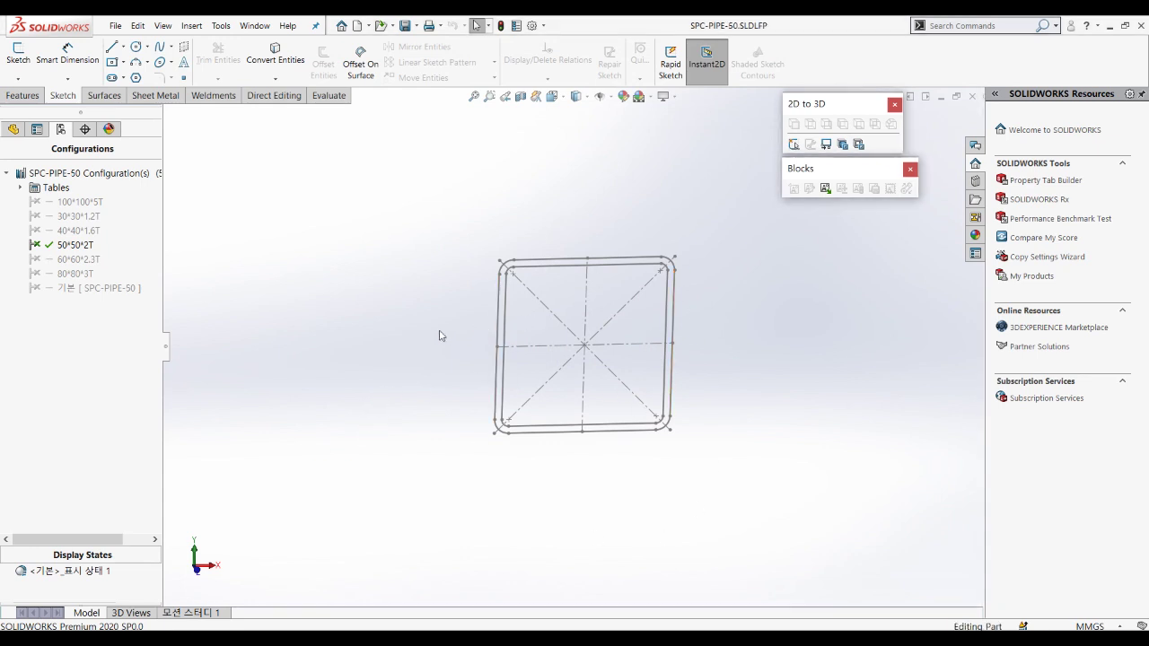
# Step: Close the saved profile and create a new part document
pyautogui.click(973, 97)
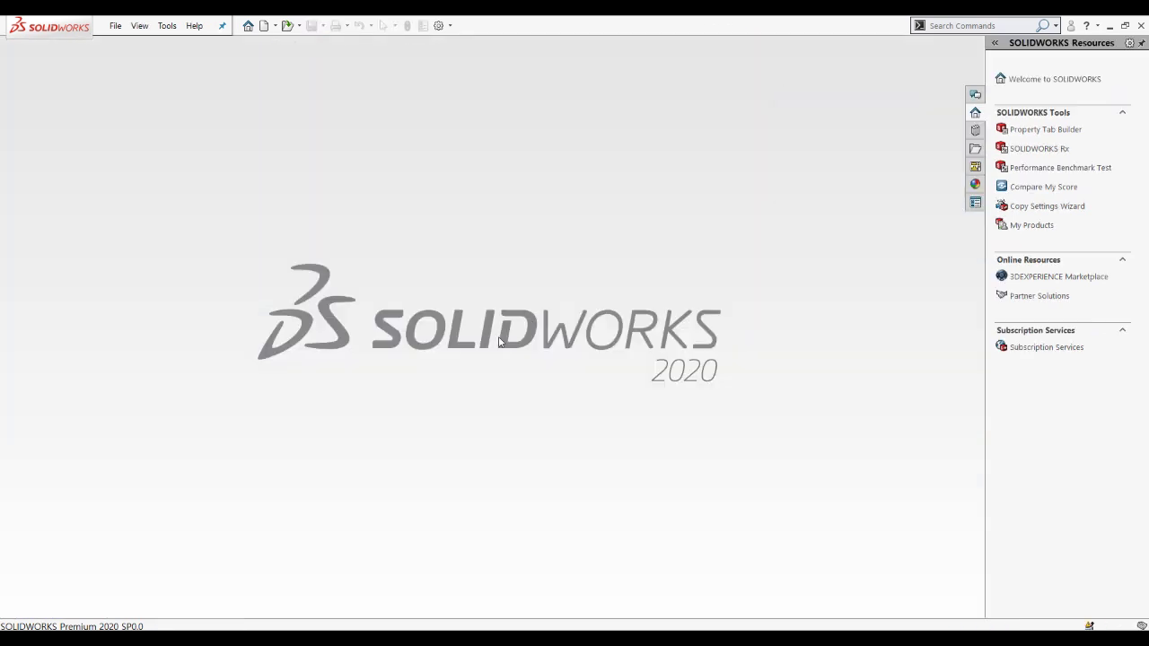
pyautogui.hotkey('ctrl', 'n')
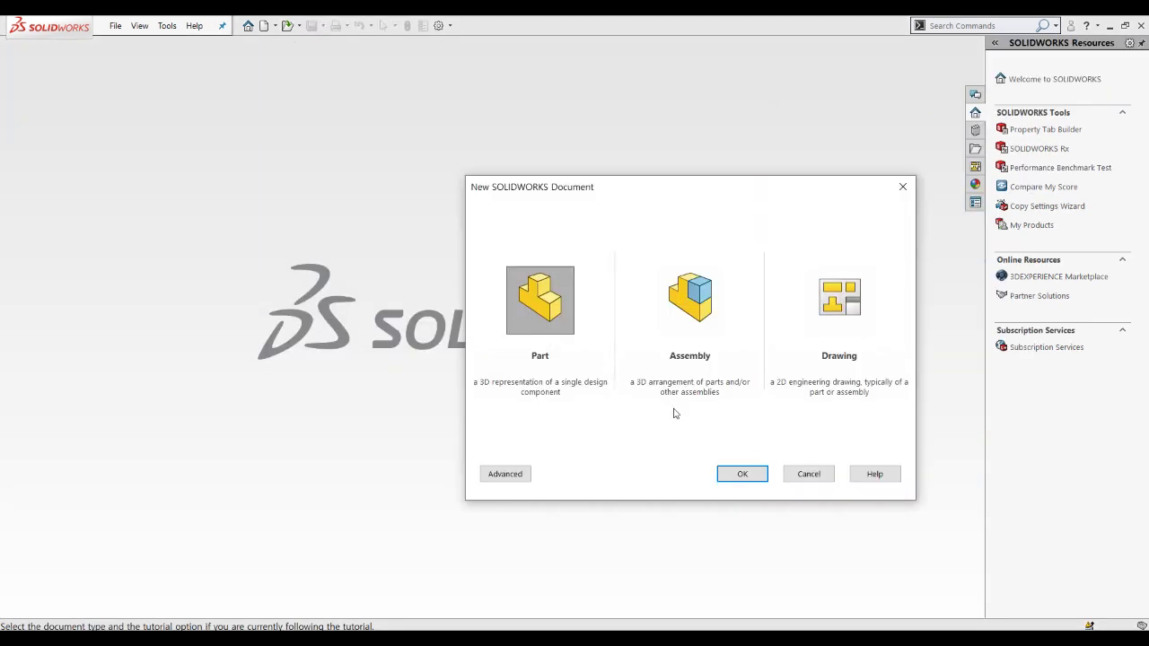
pyautogui.click(739, 475)
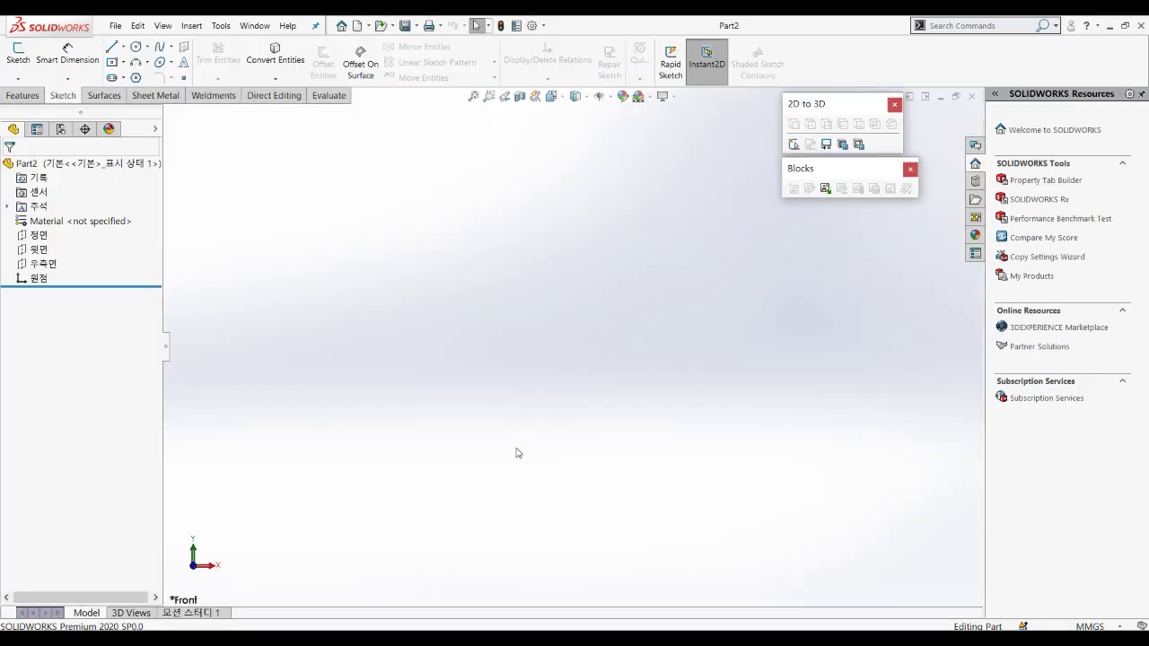
# Step: Sketch a corner rectangle about 75.5 mm wide on the front plane (정면), with its lower corner at the origin
pyautogui.click(38, 235)
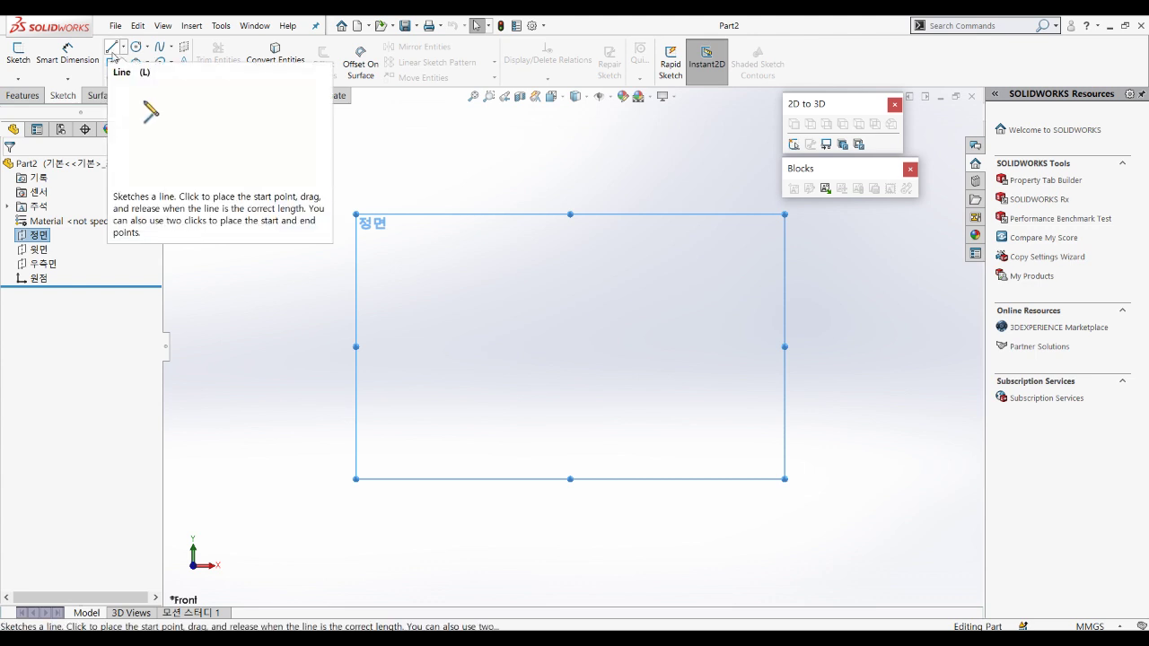
pyautogui.click(18, 58)
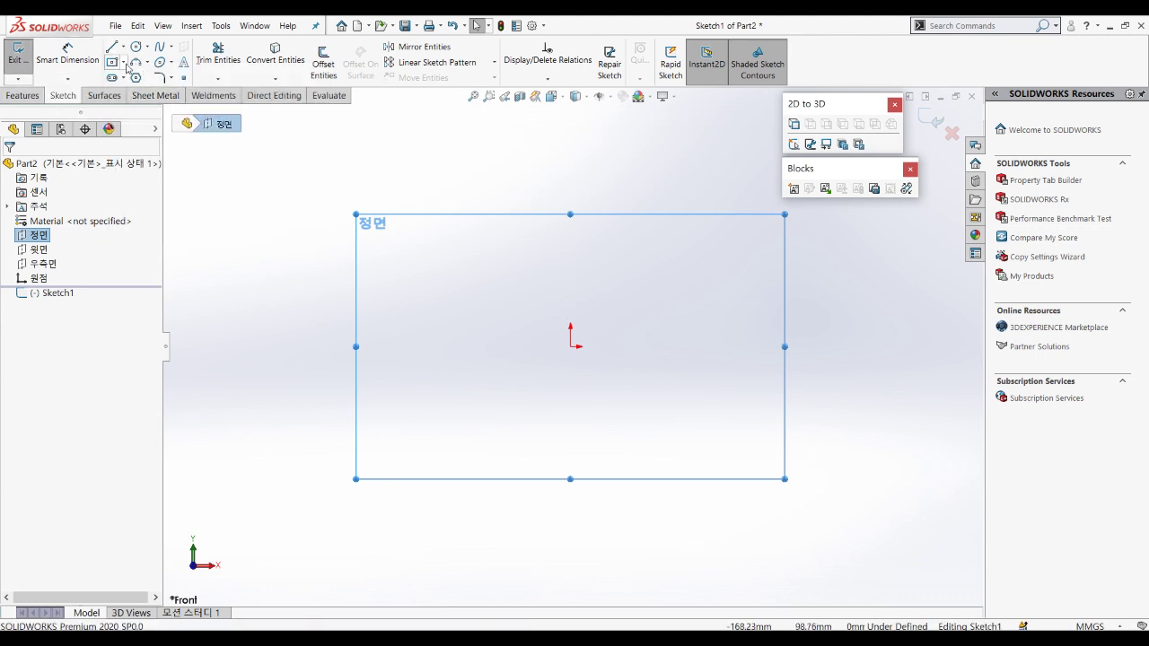
pyautogui.click(124, 62)
pyautogui.click(132, 79)
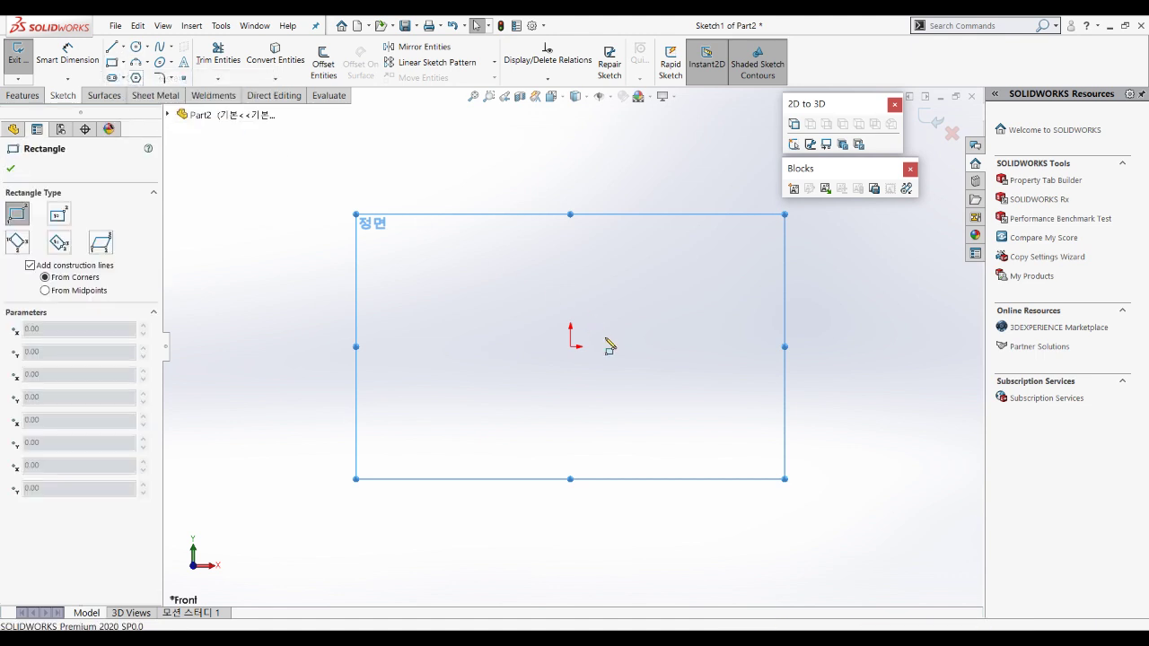
pyautogui.click(570, 347)
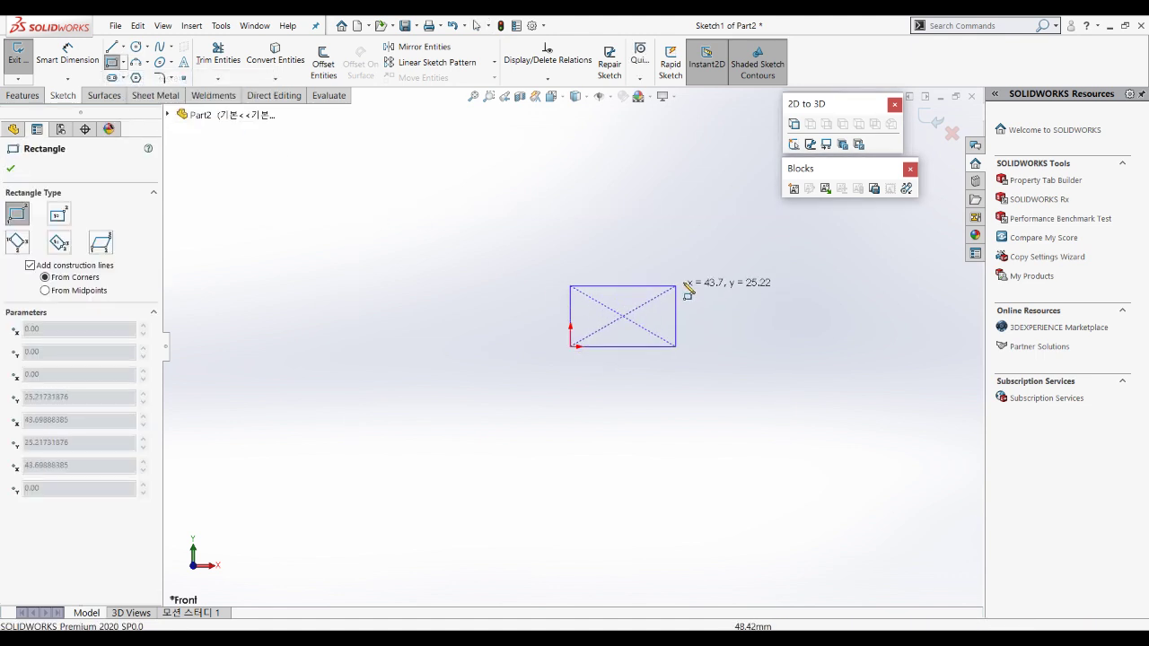
pyautogui.click(752, 237)
pyautogui.press('Escape')
# Step: Dimension the rectangle's upper edge at 1000 mm
pyautogui.press('d')
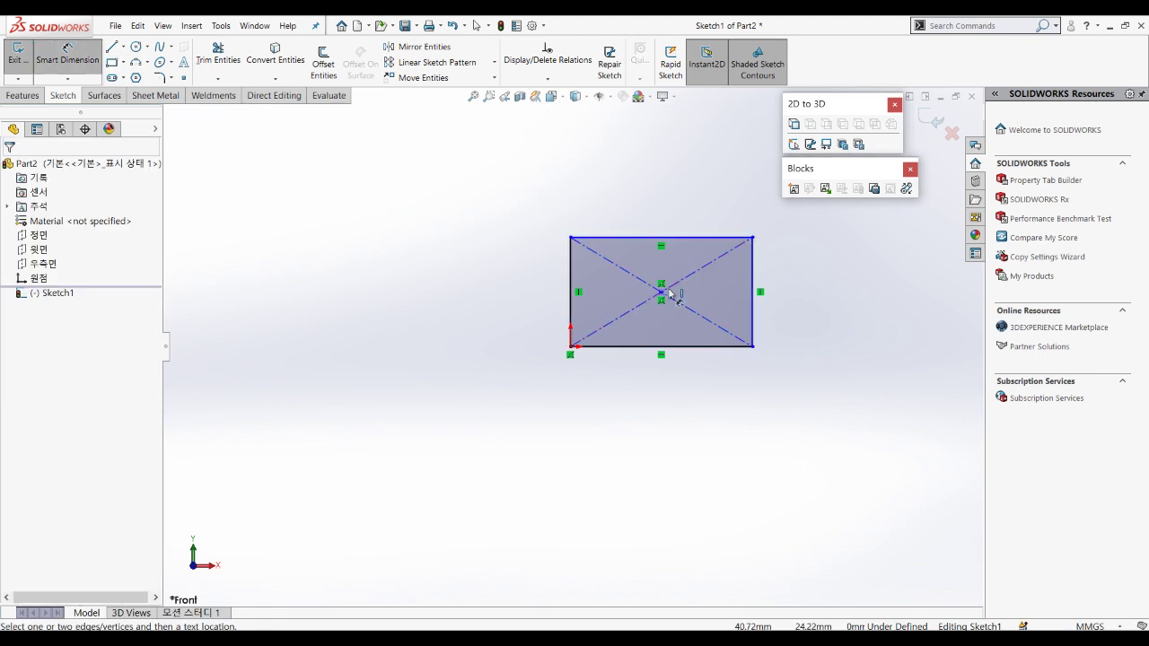
pyautogui.click(648, 240)
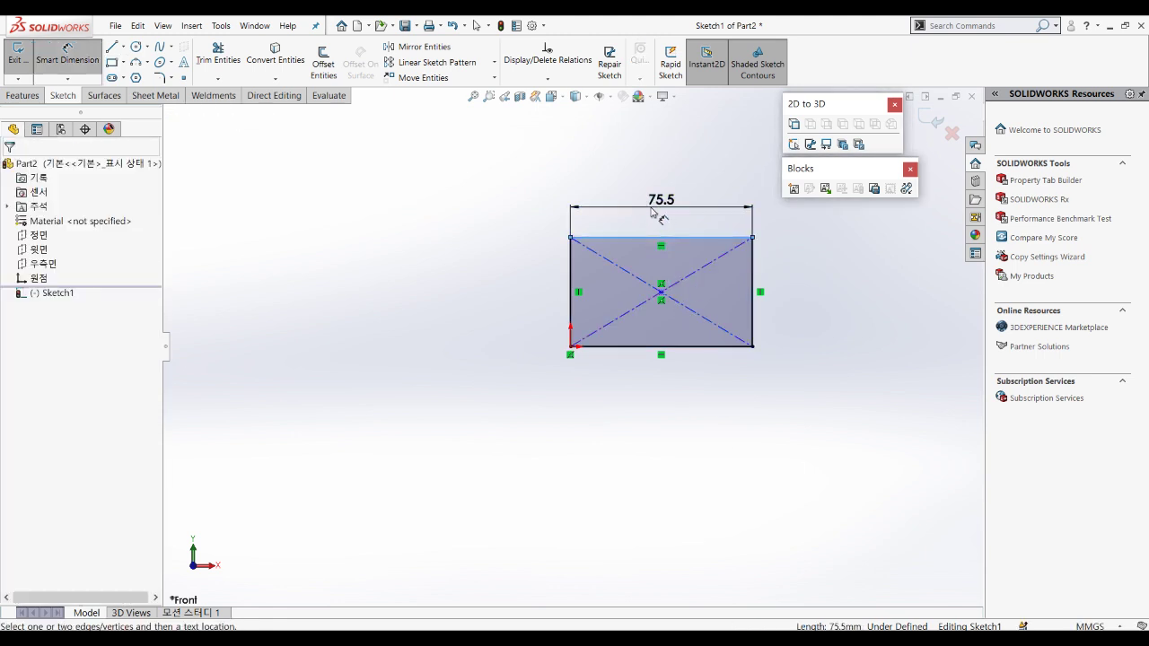
pyautogui.click(652, 212)
pyautogui.write('1000')
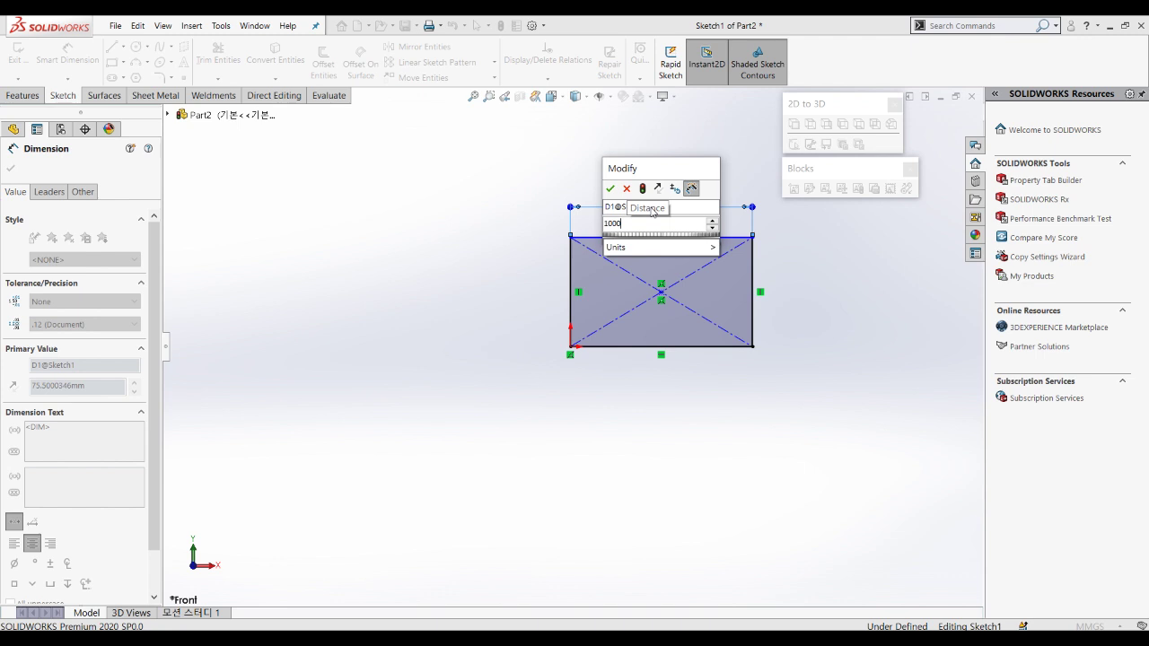
pyautogui.press('Return')
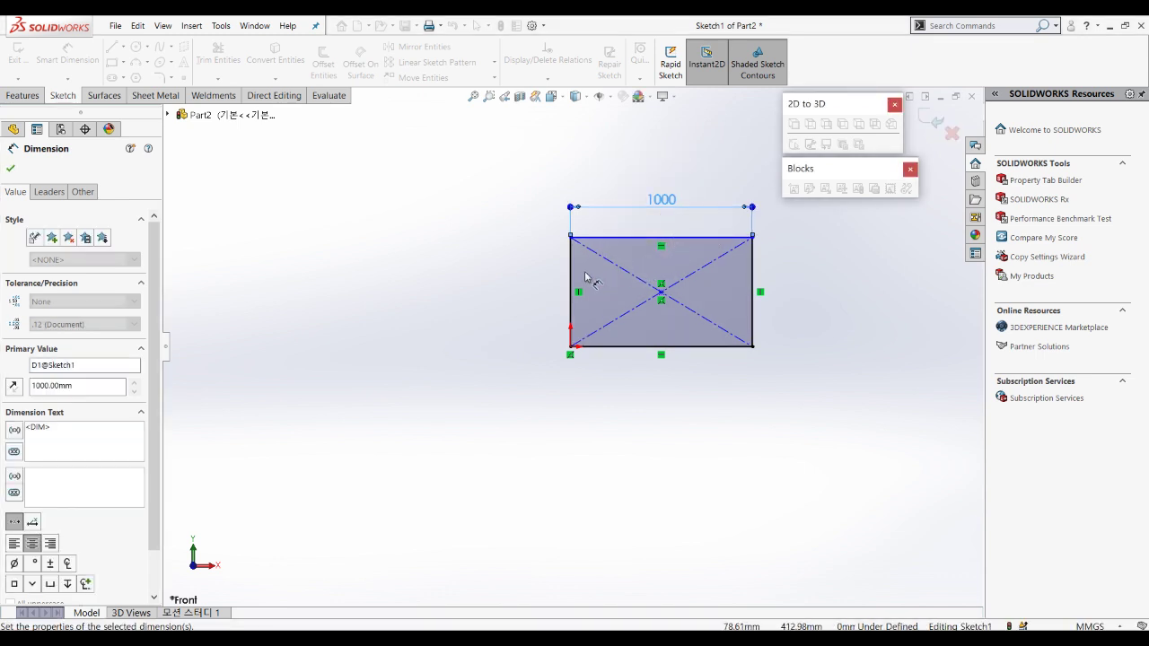
# Step: Dimension the rectangle's vertical edge at the origin at 600 mm and exit the sketch
pyautogui.click(555, 278)
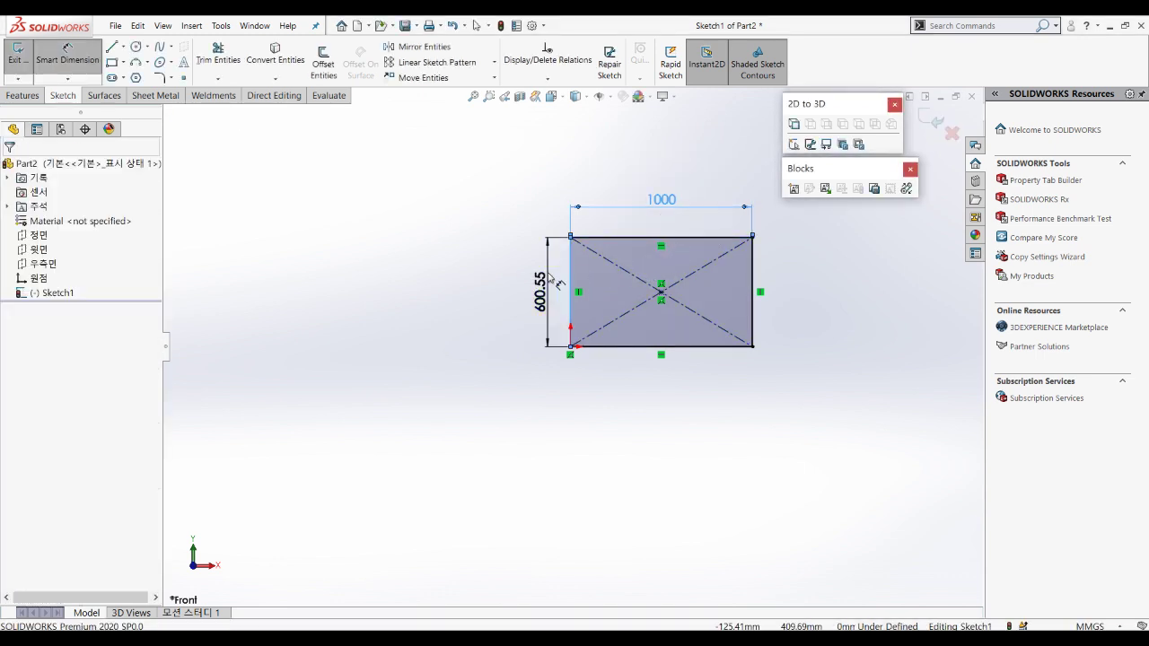
pyautogui.click(548, 278)
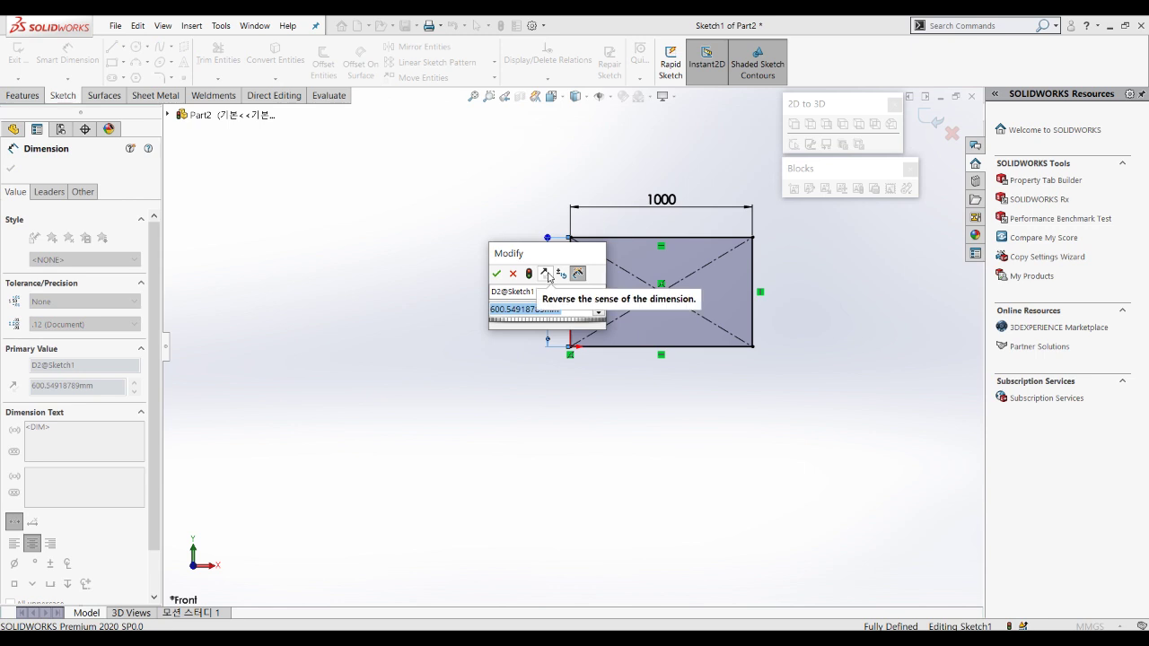
pyautogui.write('600')
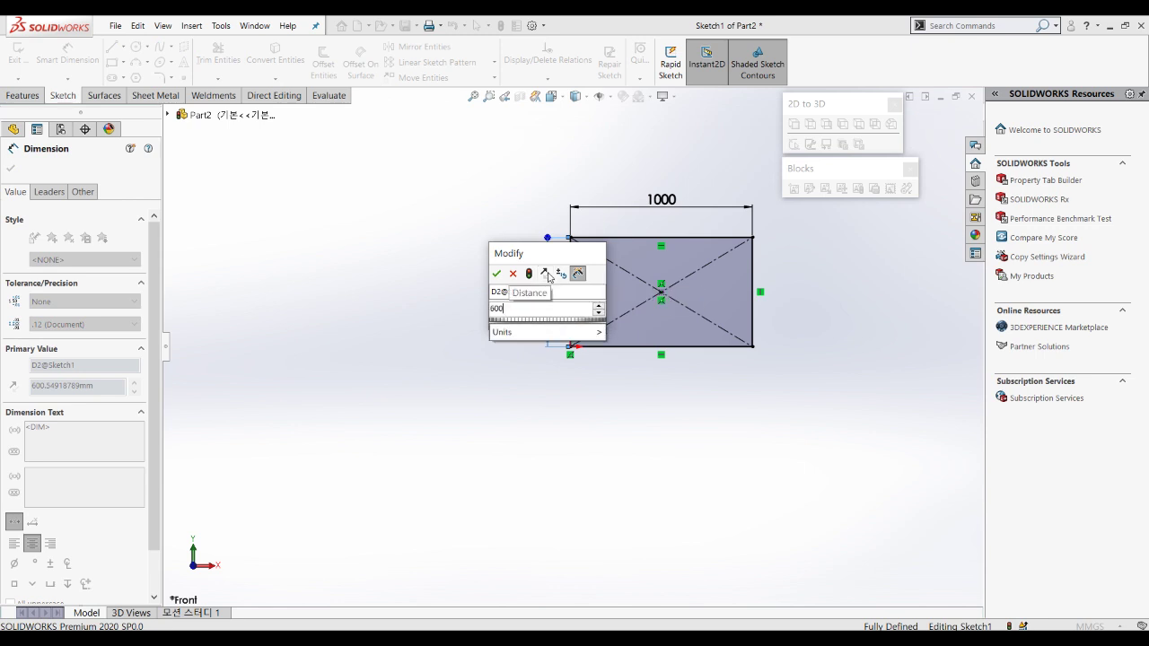
pyautogui.press('Return')
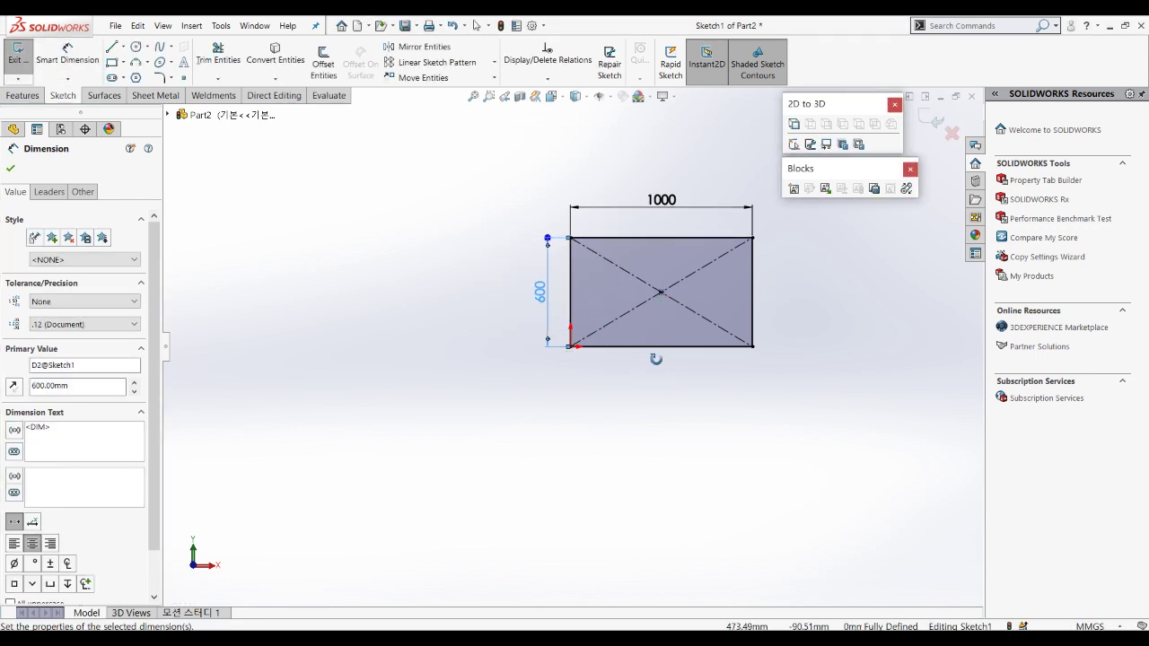
pyautogui.moveTo(656, 304); pyautogui.dragTo(687, 308, button='middle')
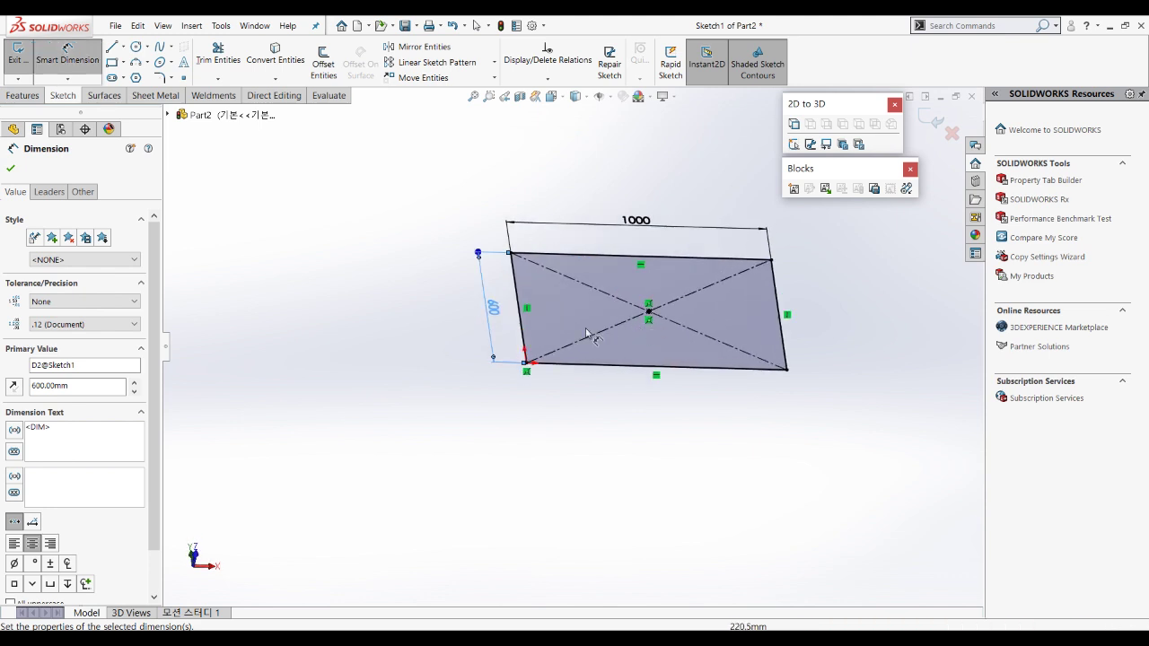
pyautogui.press('Escape')
pyautogui.click(410, 313)
pyautogui.scroll(-1, 487, 321)
pyautogui.moveTo(487, 323); pyautogui.dragTo(490, 334, button='middle')
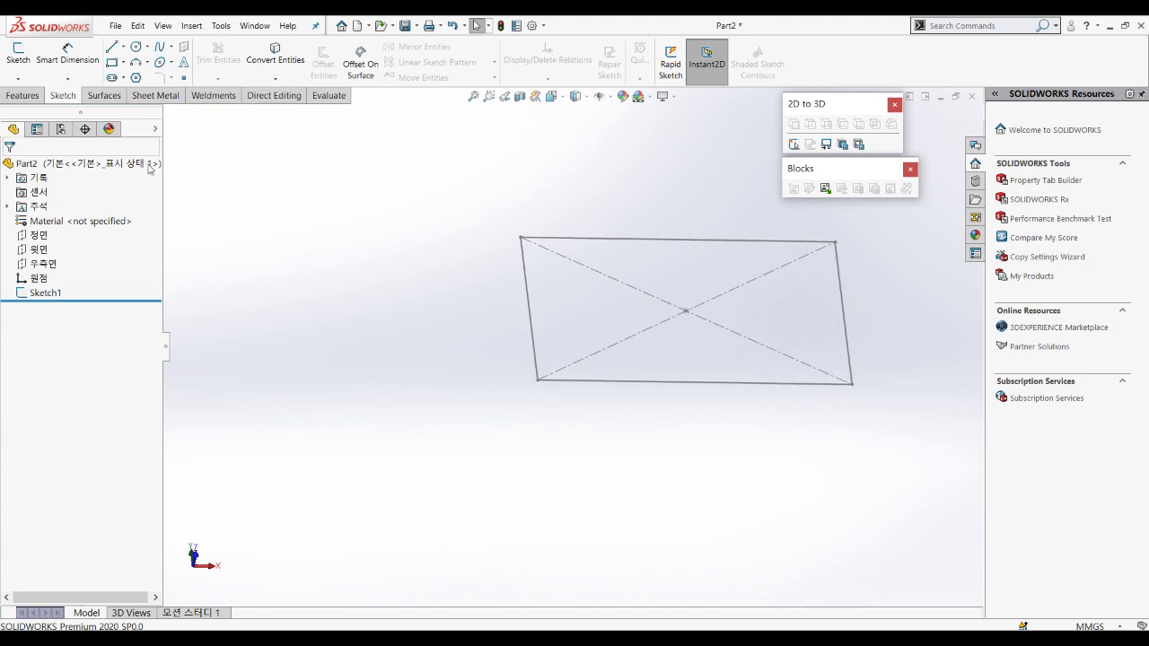
# Step: In a new 3D sketch, draw three connected lines from the origin around to the rectangle's other lower corner, the first about 566 mm long
pyautogui.click(18, 79)
pyautogui.click(45, 109)
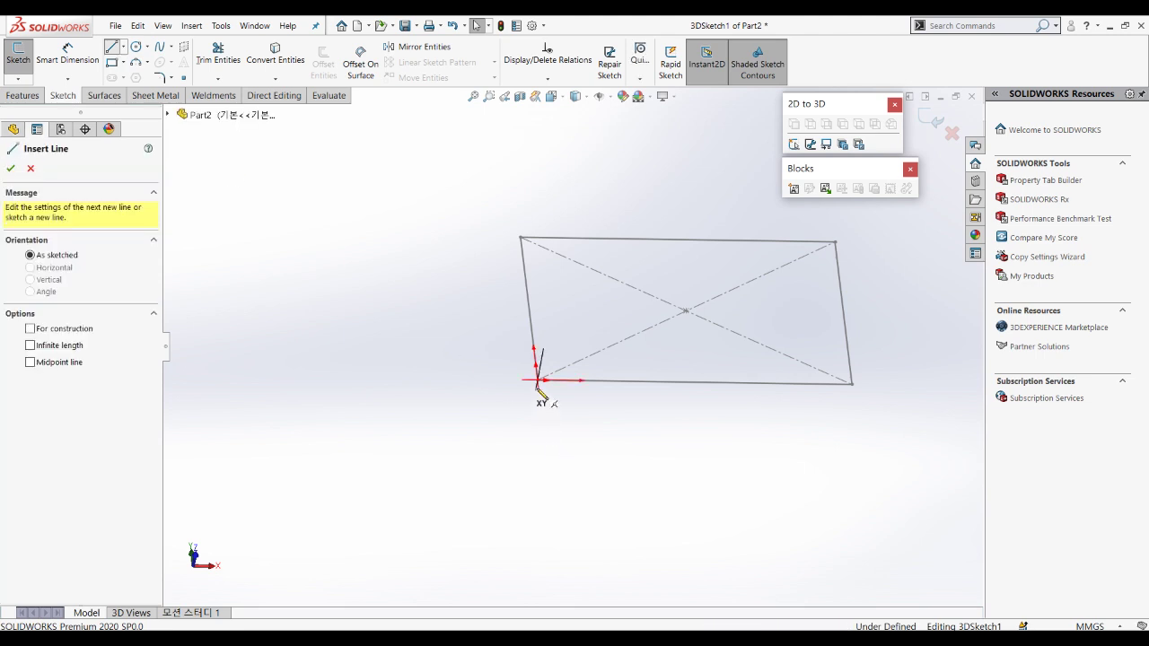
pyautogui.click(537, 380)
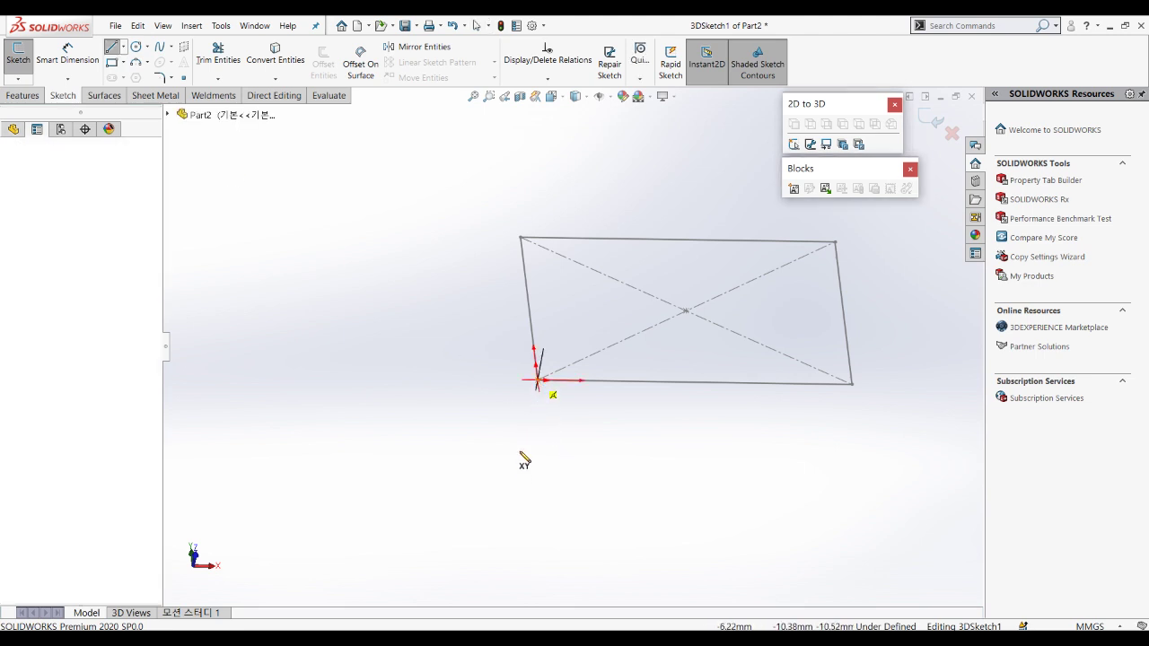
pyautogui.click(508, 510)
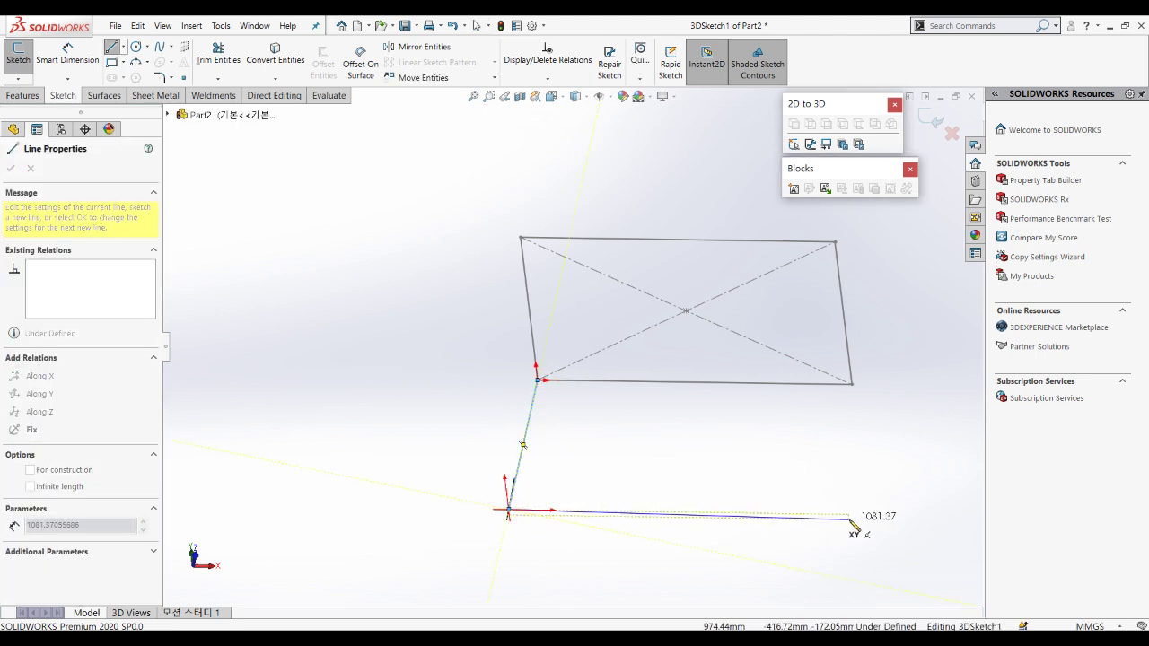
pyautogui.click(827, 517)
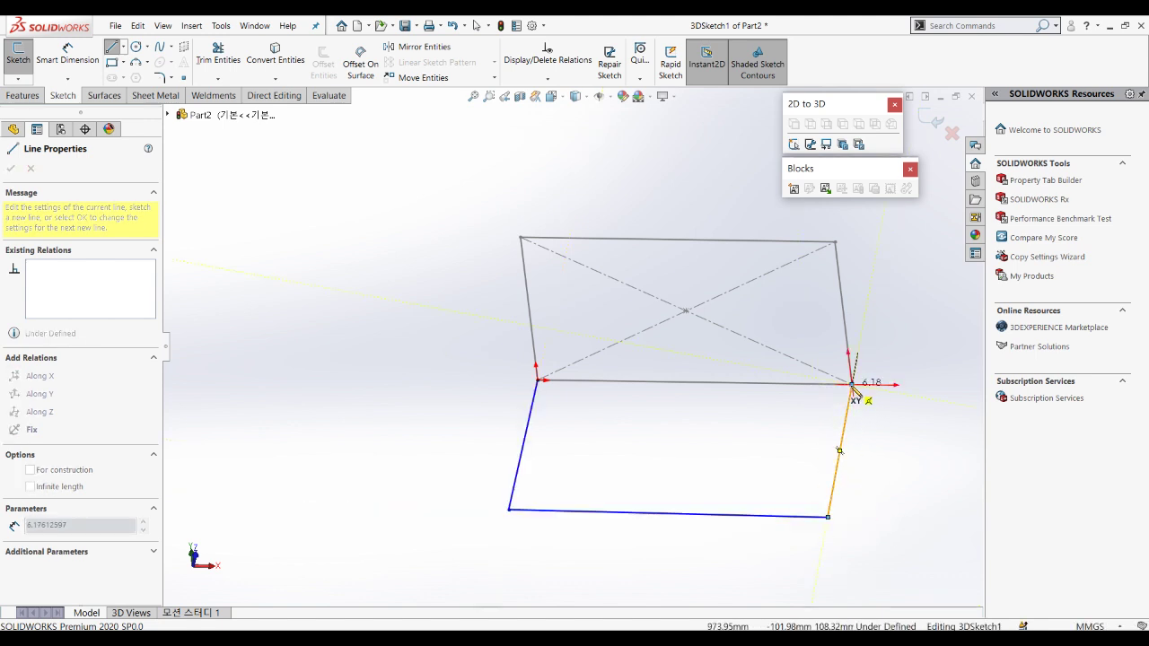
pyautogui.press('Escape')
pyautogui.moveTo(732, 450); pyautogui.dragTo(756, 440, button='middle')
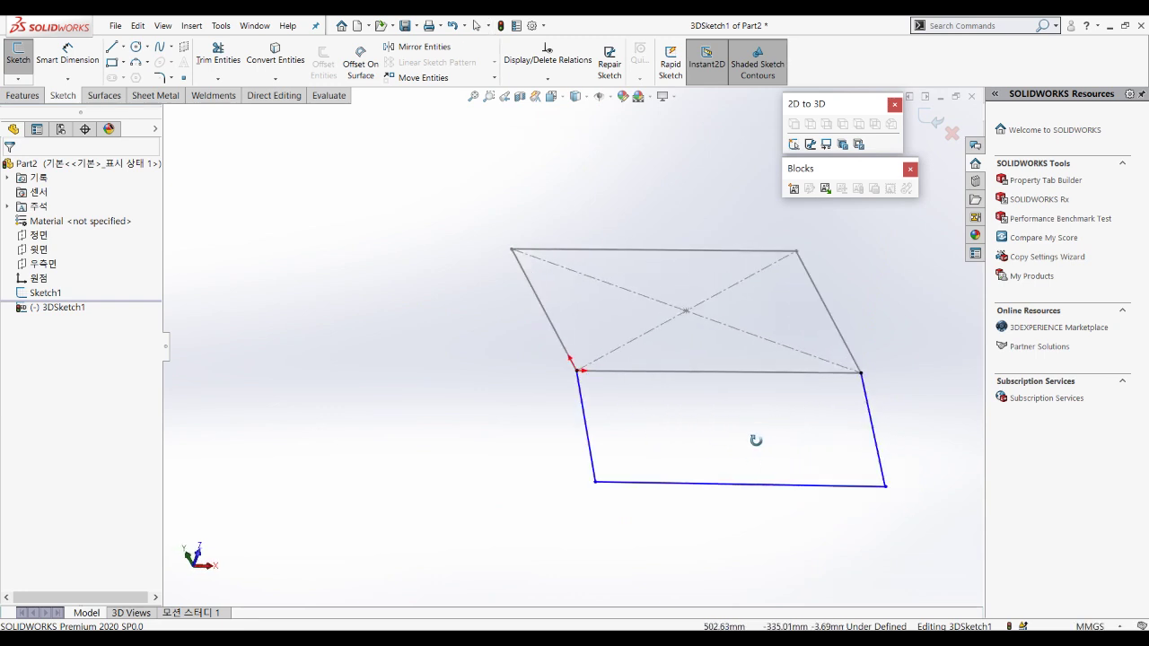
# Step: Constrain the 3D line starting at the origin along Z, deleting the Along X relation first applied to it
pyautogui.click(585, 429)
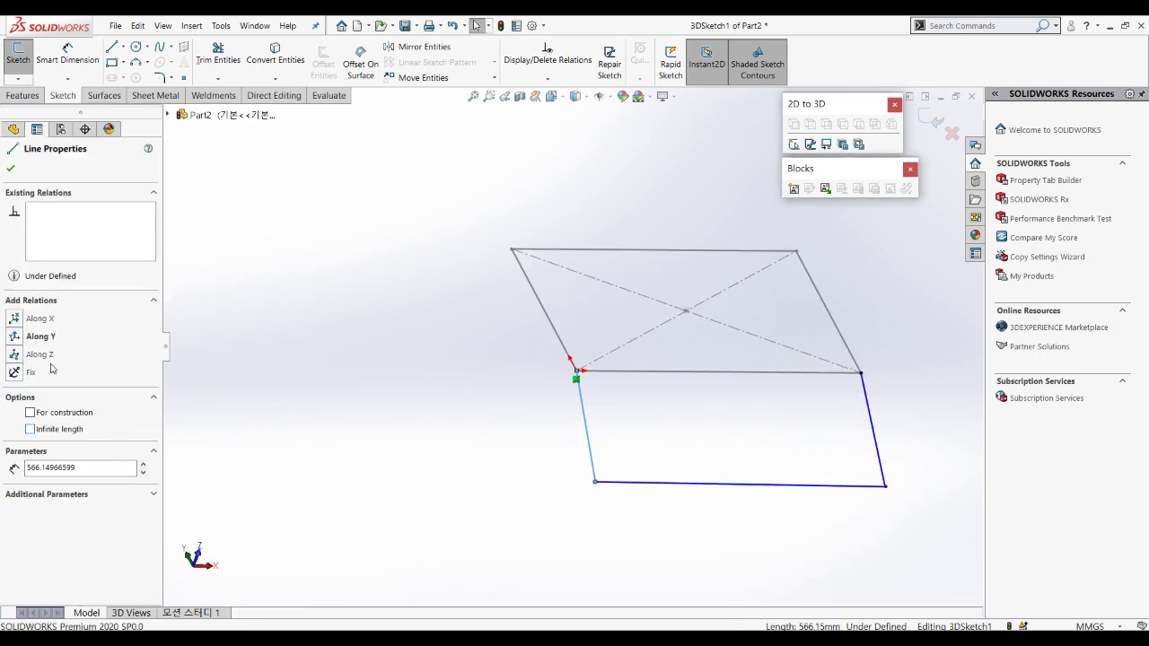
pyautogui.click(14, 319)
pyautogui.moveTo(618, 445)
pyautogui.mouseDown(button='middle')
pyautogui.moveTo(718, 454)
pyautogui.moveTo(637, 453)
pyautogui.mouseUp(button='middle')
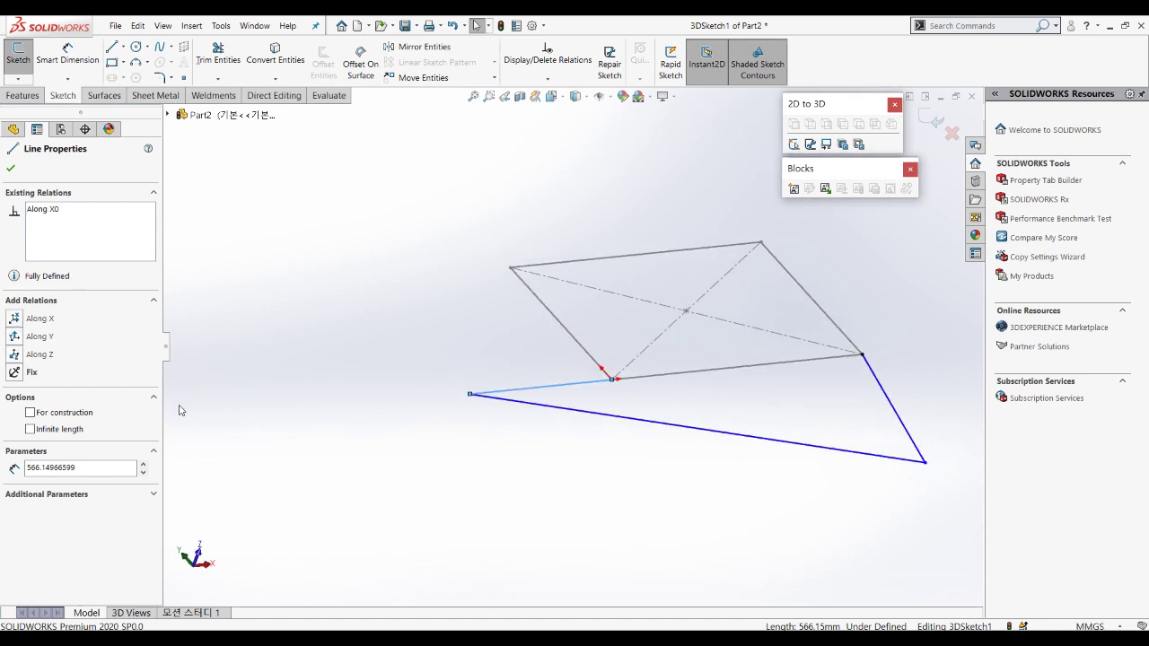
pyautogui.click(14, 354)
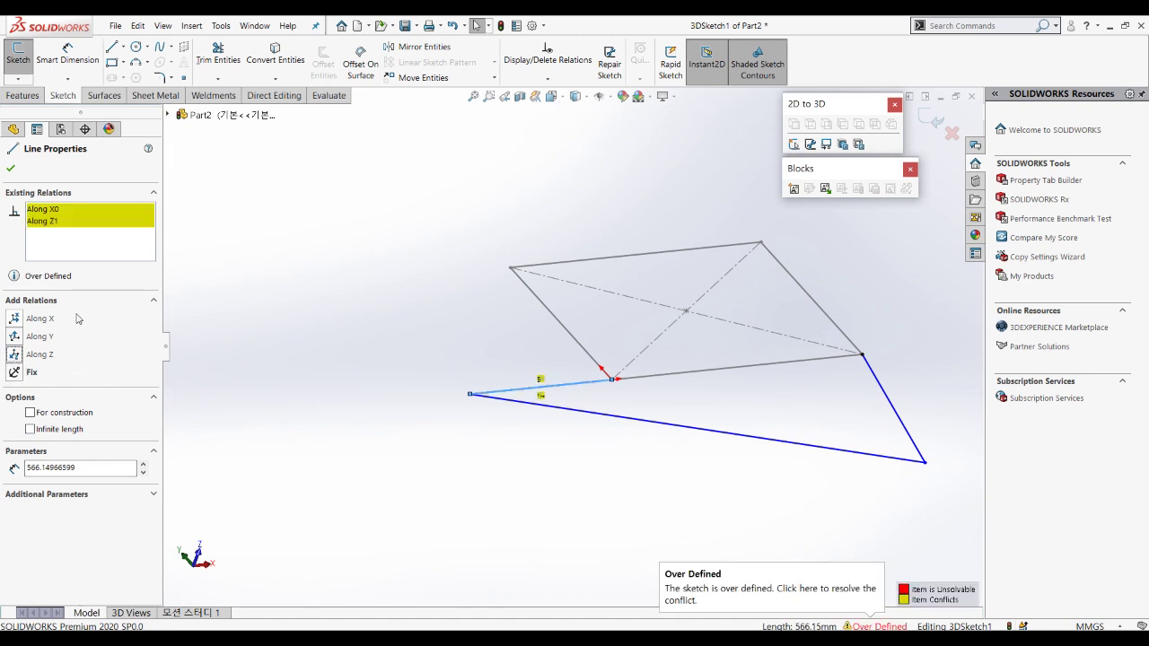
pyautogui.click(54, 211)
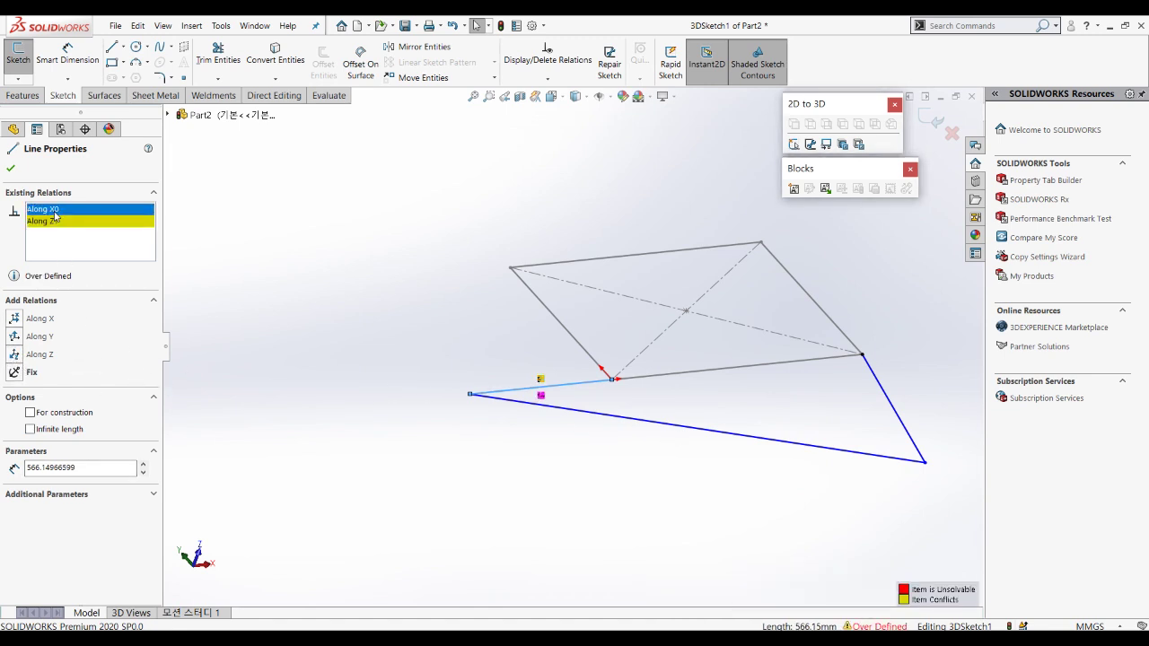
pyautogui.press('Delete')
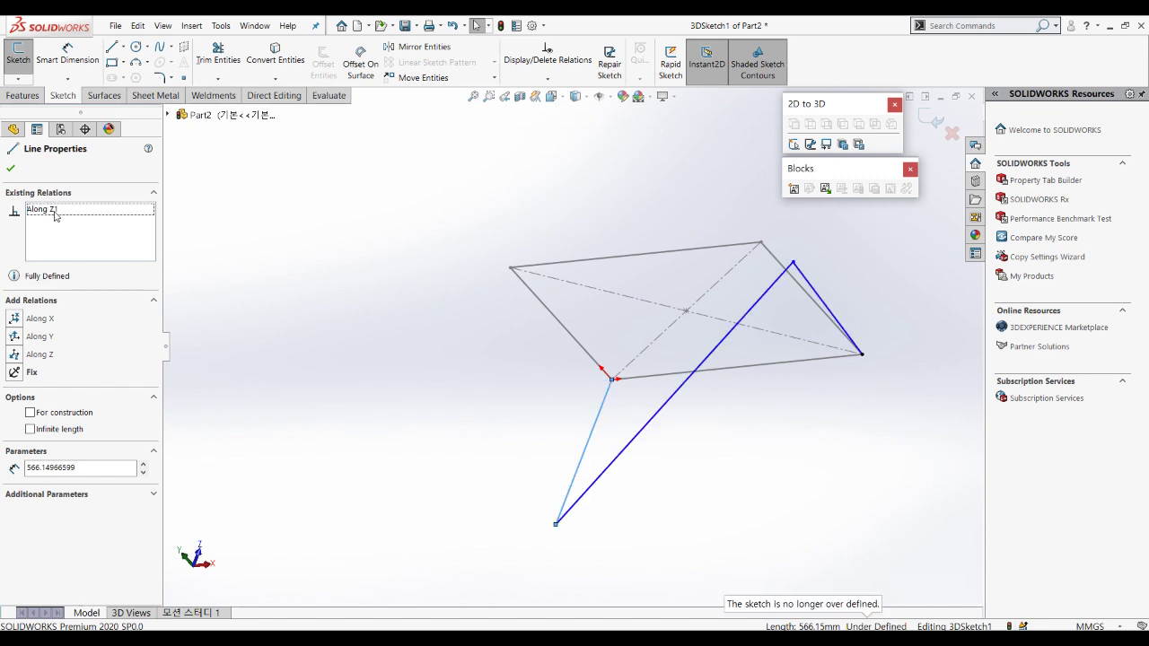
# Step: Apply an Along X relation to the middle 3D line and delete the third line ending at the rectangle's corner
pyautogui.moveTo(616, 415)
pyautogui.mouseDown(button='middle')
pyautogui.moveTo(725, 403)
pyautogui.moveTo(601, 406)
pyautogui.mouseUp(button='middle')
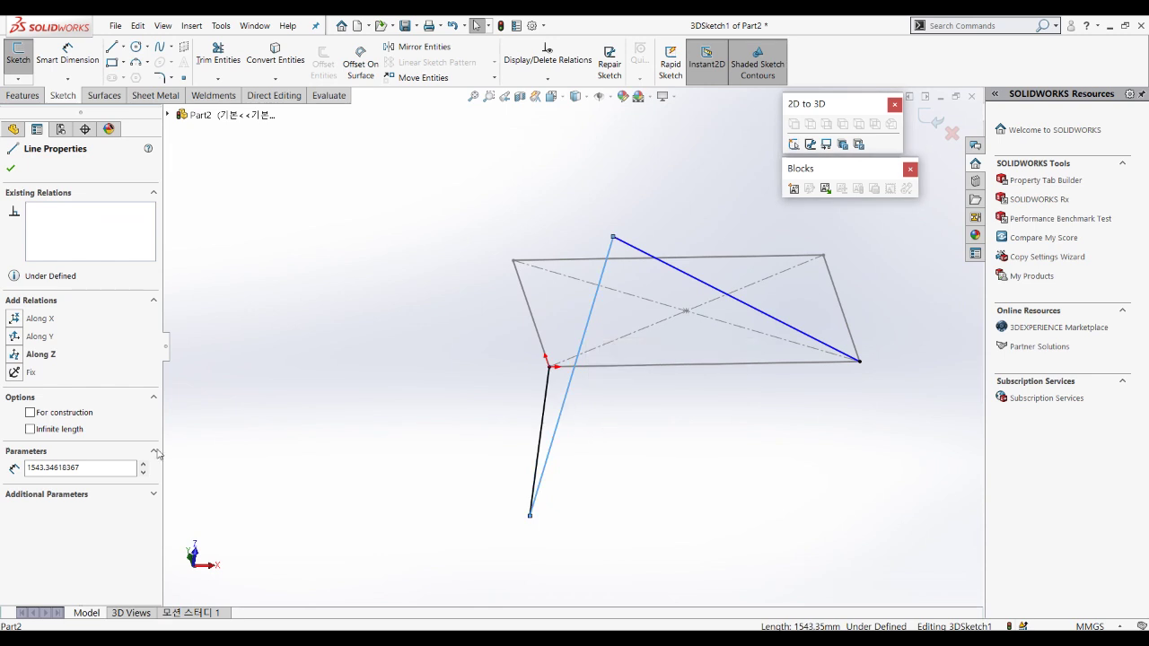
pyautogui.click(34, 321)
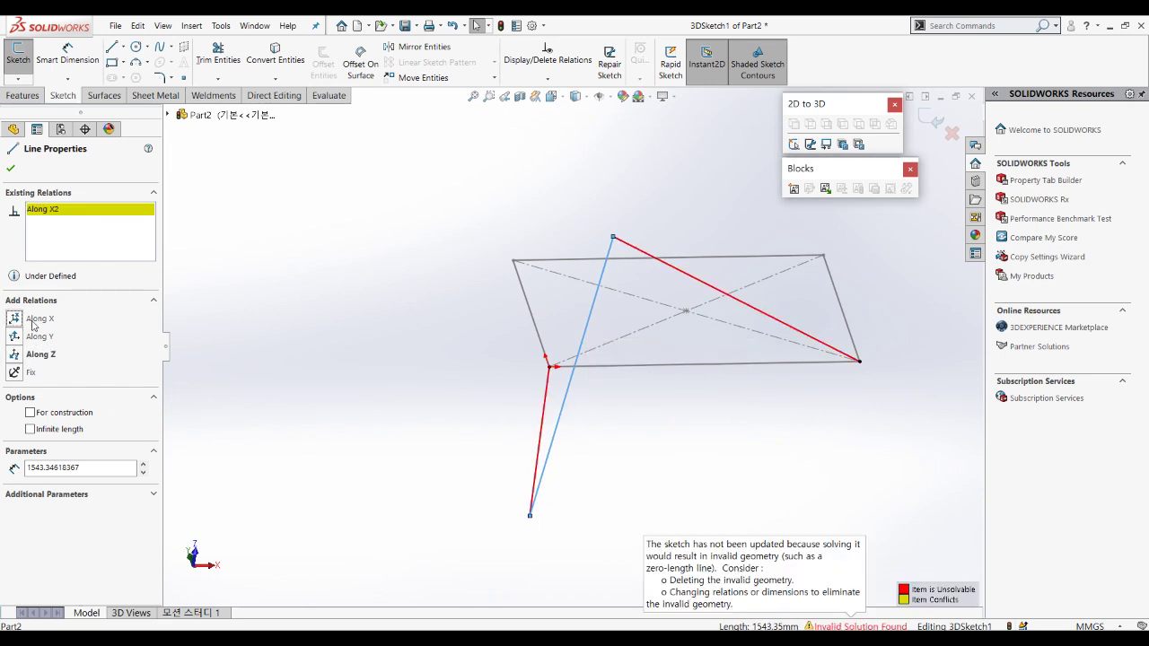
pyautogui.click(784, 384)
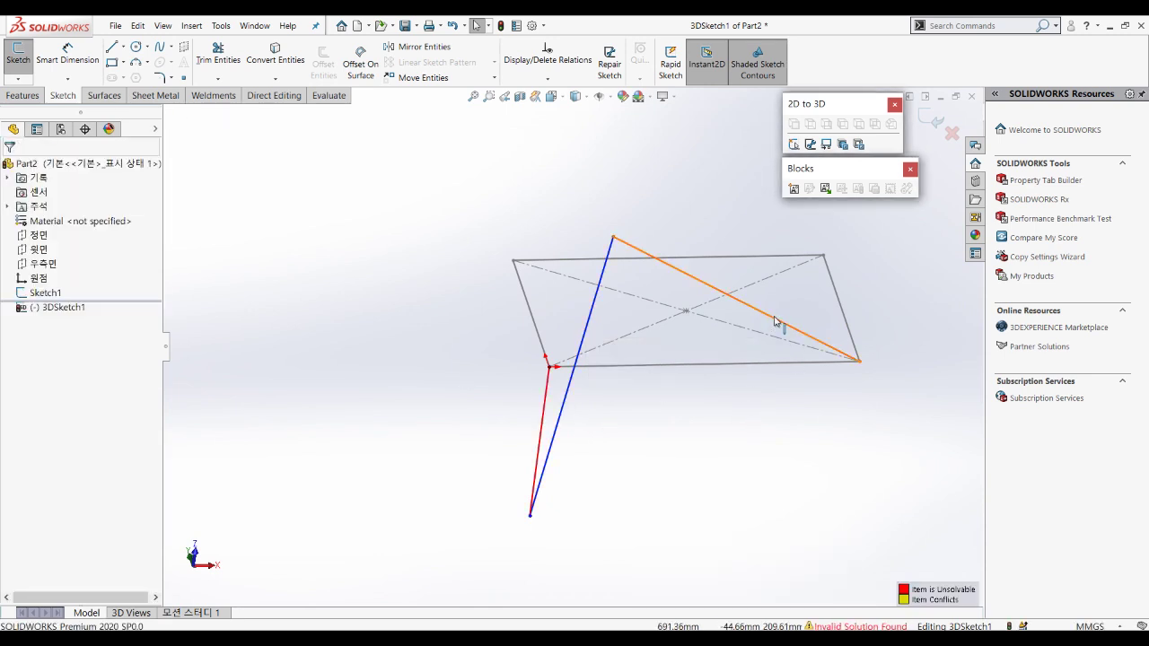
pyautogui.click(775, 320)
pyautogui.press('Delete')
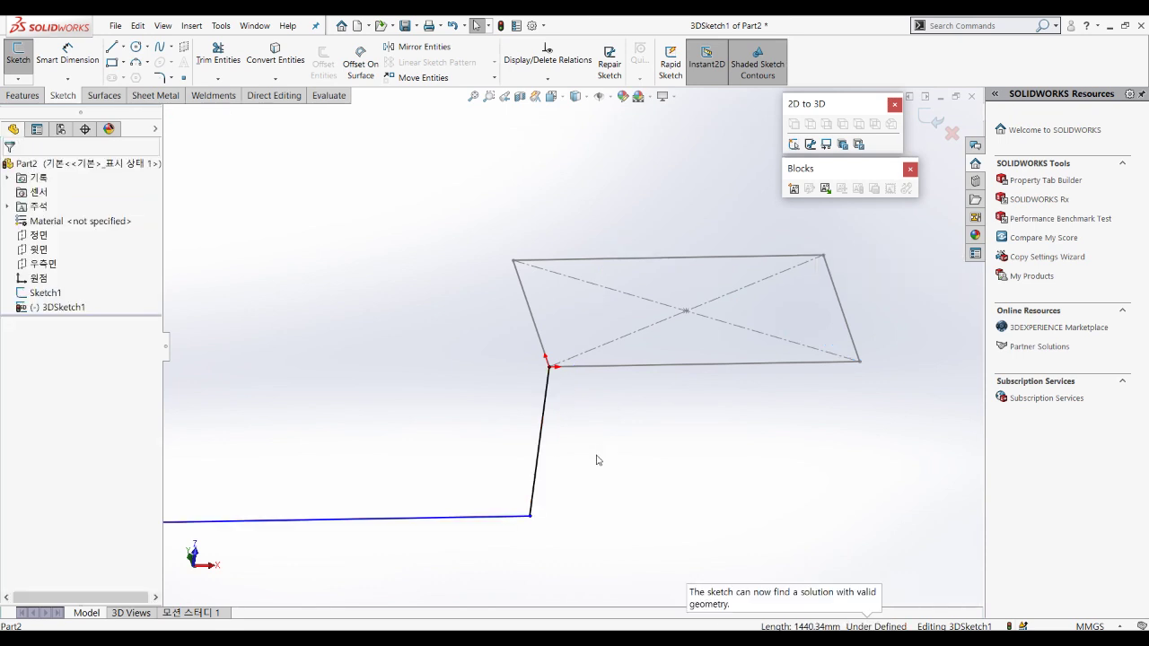
# Step: Replace the middle 3D line with two connected lines running from the Z line's lower end to the rectangle's other near corner
pyautogui.click(521, 524)
pyautogui.press('Delete')
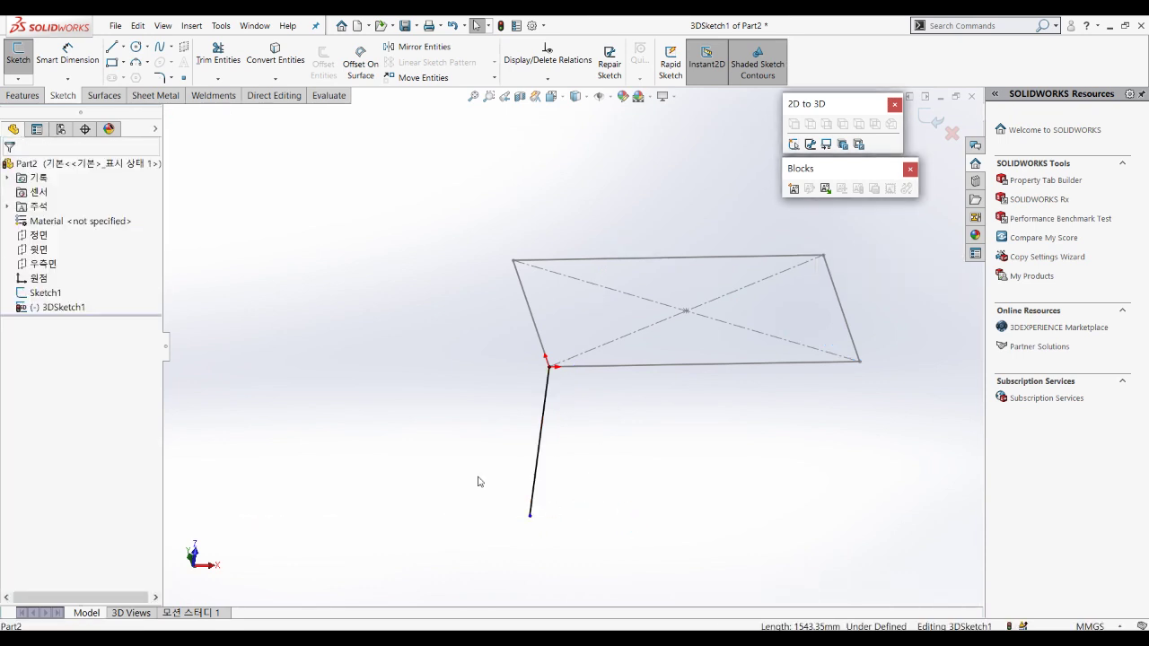
pyautogui.click(111, 46)
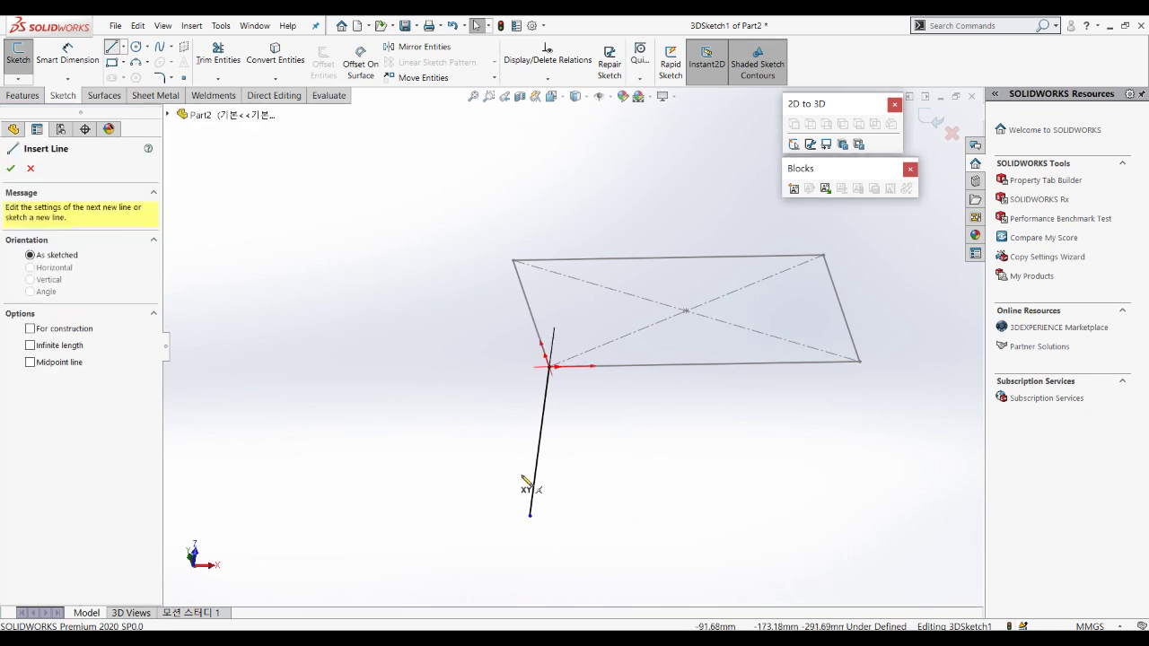
pyautogui.click(530, 517)
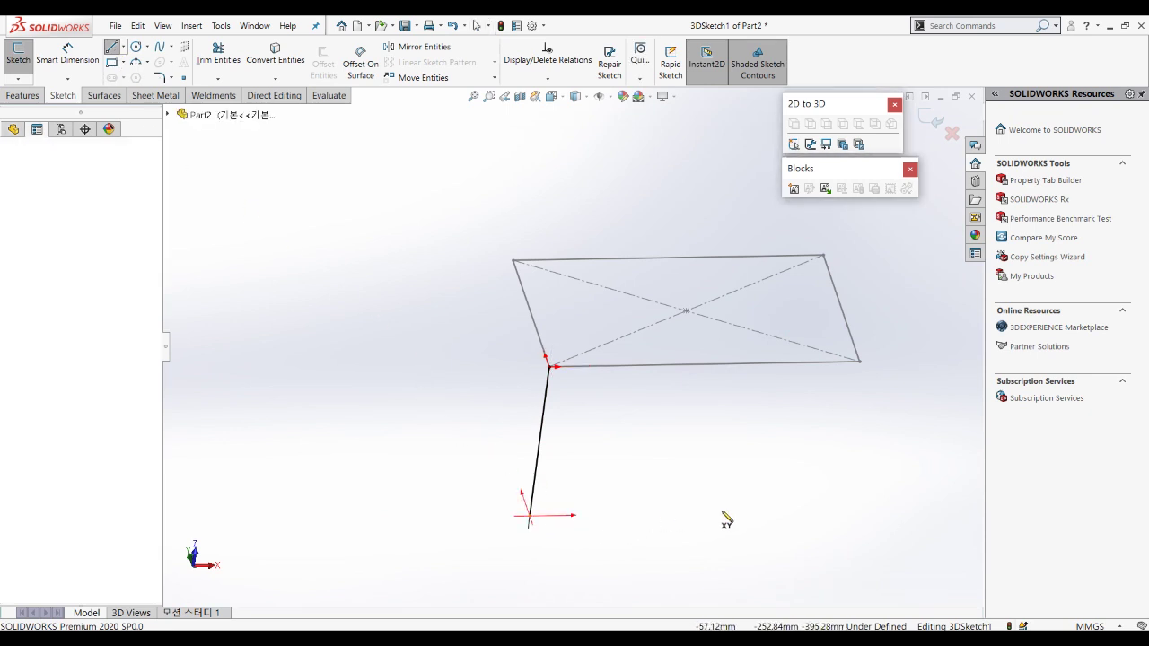
pyautogui.click(847, 516)
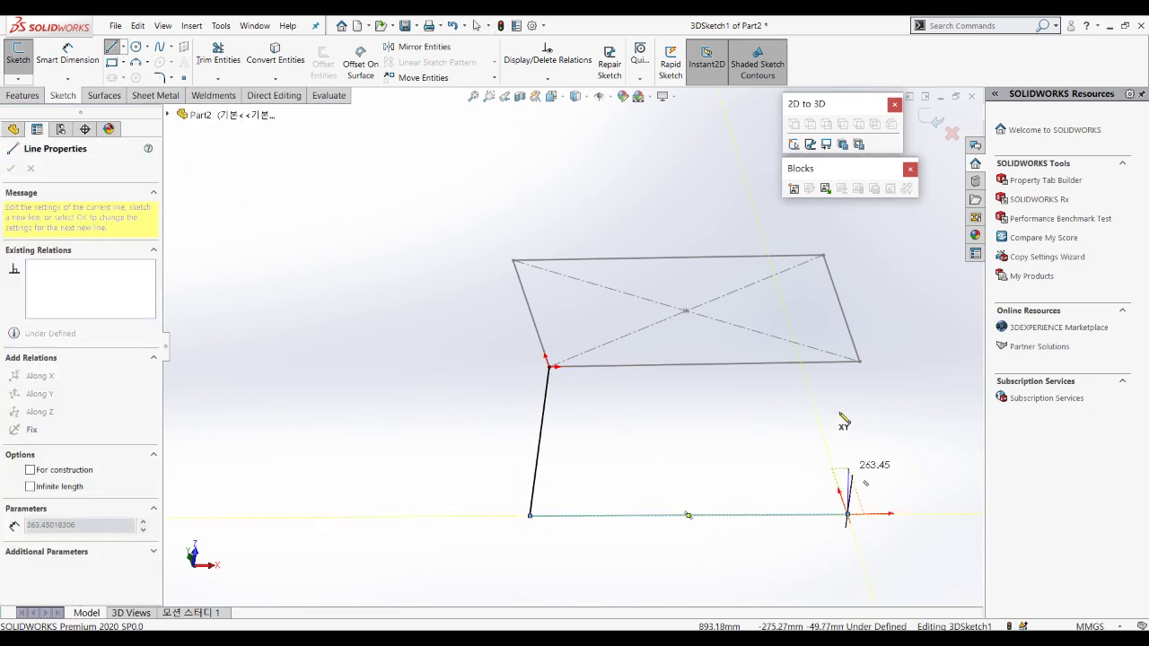
pyautogui.click(860, 362)
pyautogui.press('Escape')
# Step: Make the lower 3D line equal to the rectangle edge above it, dimension the leg at the origin at 500 mm and exit the sketch
pyautogui.moveTo(841, 410)
pyautogui.mouseDown(button='middle')
pyautogui.moveTo(889, 410)
pyautogui.moveTo(818, 419)
pyautogui.moveTo(802, 433)
pyautogui.mouseUp(button='middle')
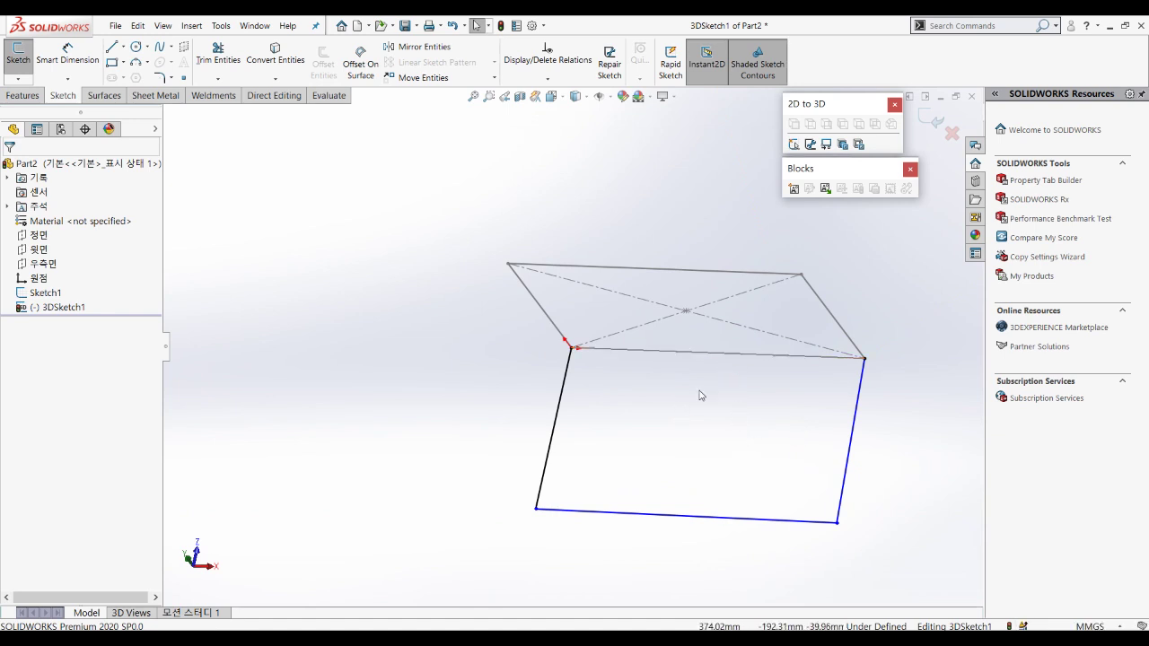
pyautogui.click(719, 355)
pyautogui.click(742, 520)
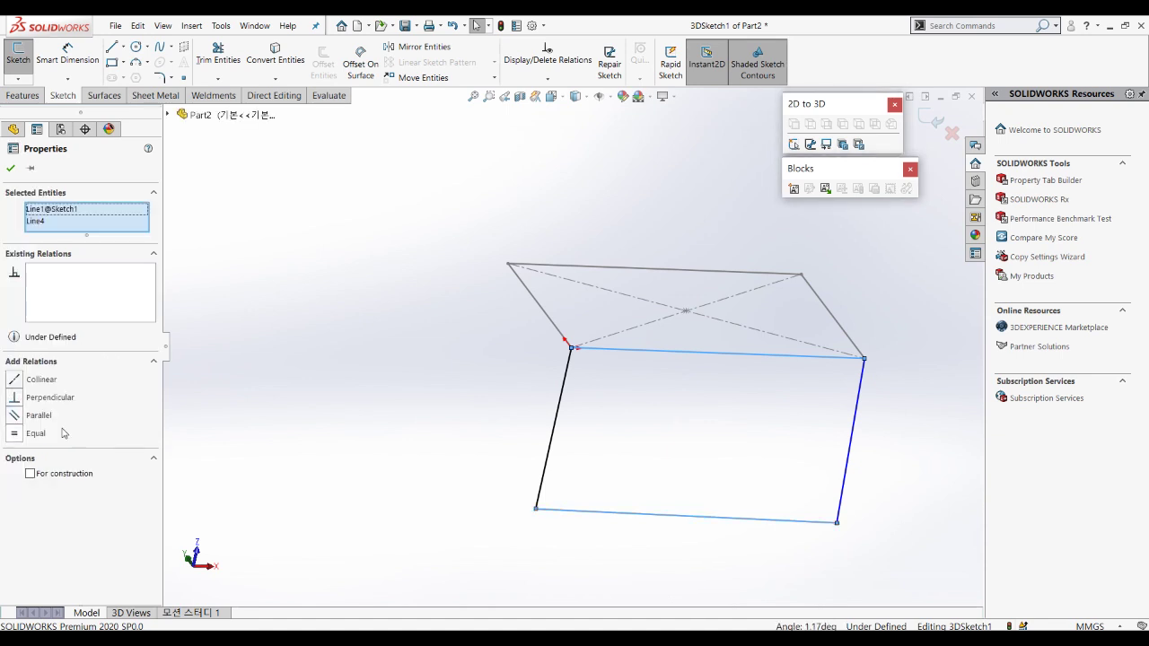
pyautogui.click(36, 433)
pyautogui.moveTo(810, 375)
pyautogui.mouseDown(button='middle')
pyautogui.moveTo(761, 389)
pyautogui.moveTo(767, 397)
pyautogui.mouseUp(button='middle')
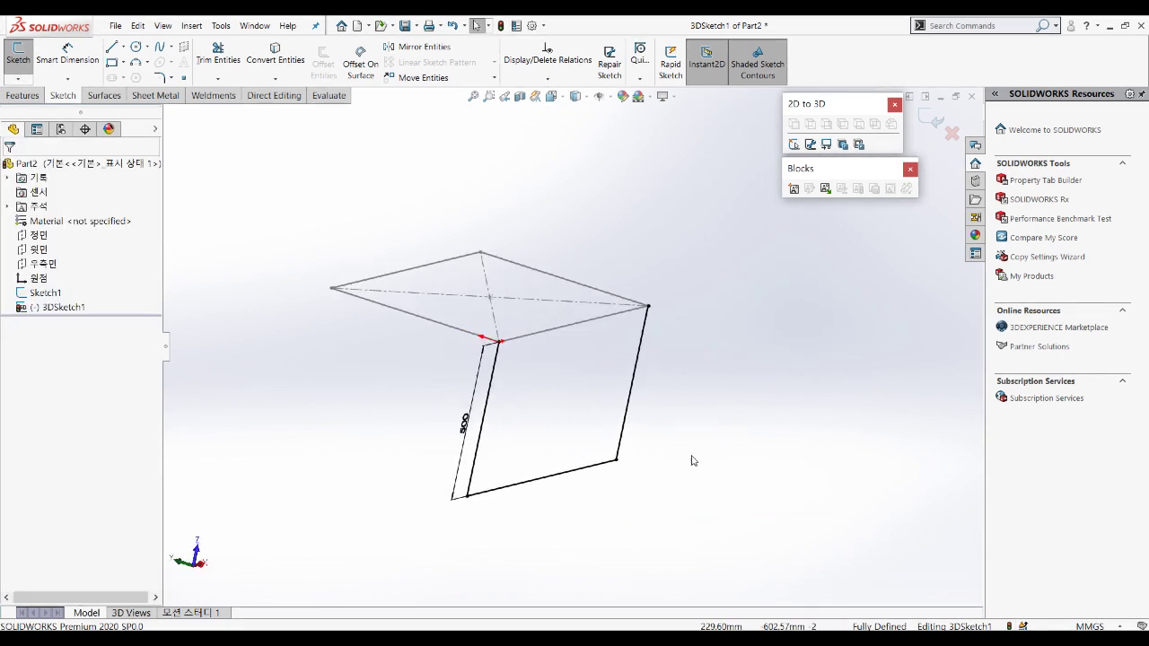
pyautogui.moveTo(604, 403); pyautogui.dragTo(583, 395, button='middle')
pyautogui.click(940, 125)
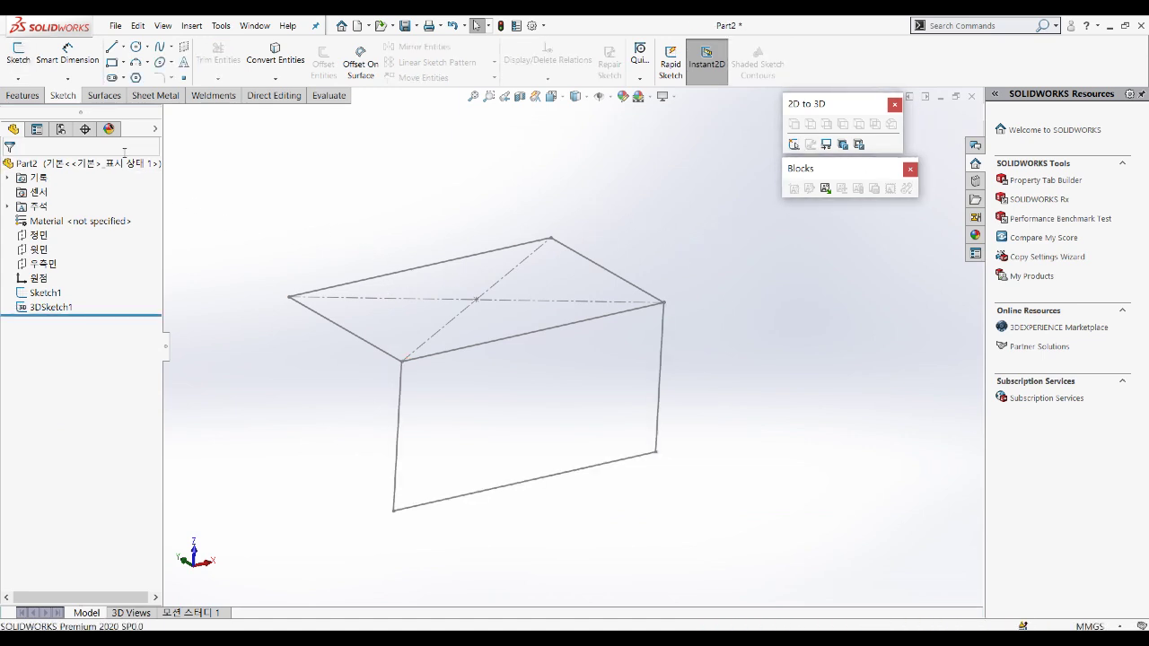
# Step: Check the sizes offered for an iso SQ pipe Structural Member, leaving the command without creating a member
pyautogui.click(214, 96)
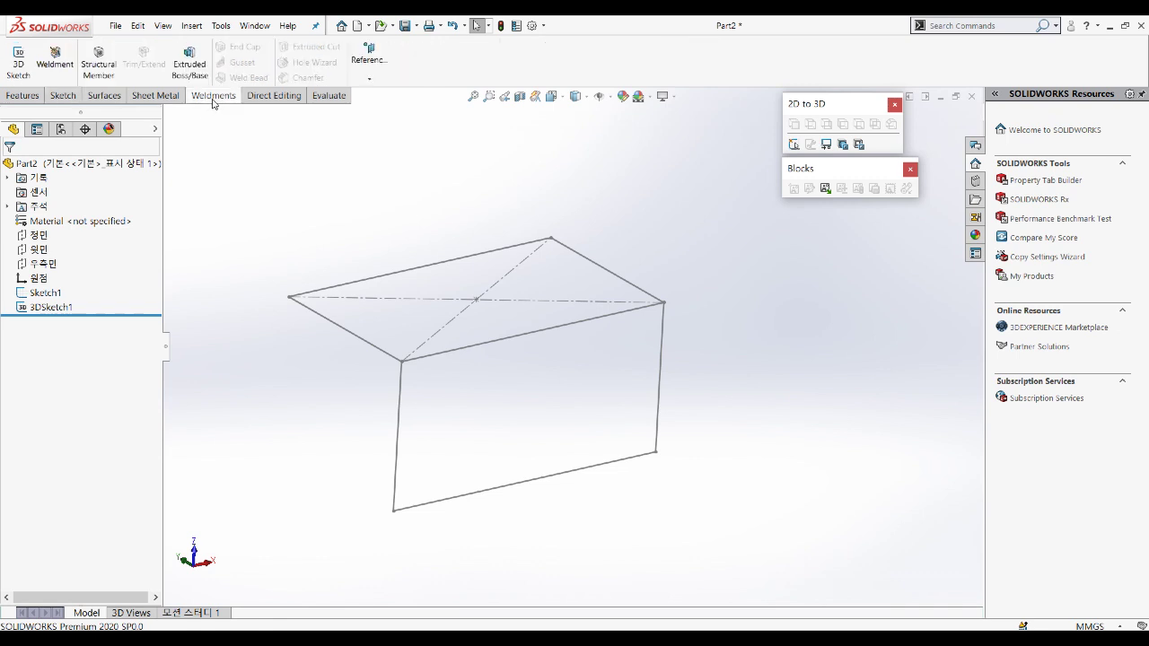
pyautogui.click(100, 70)
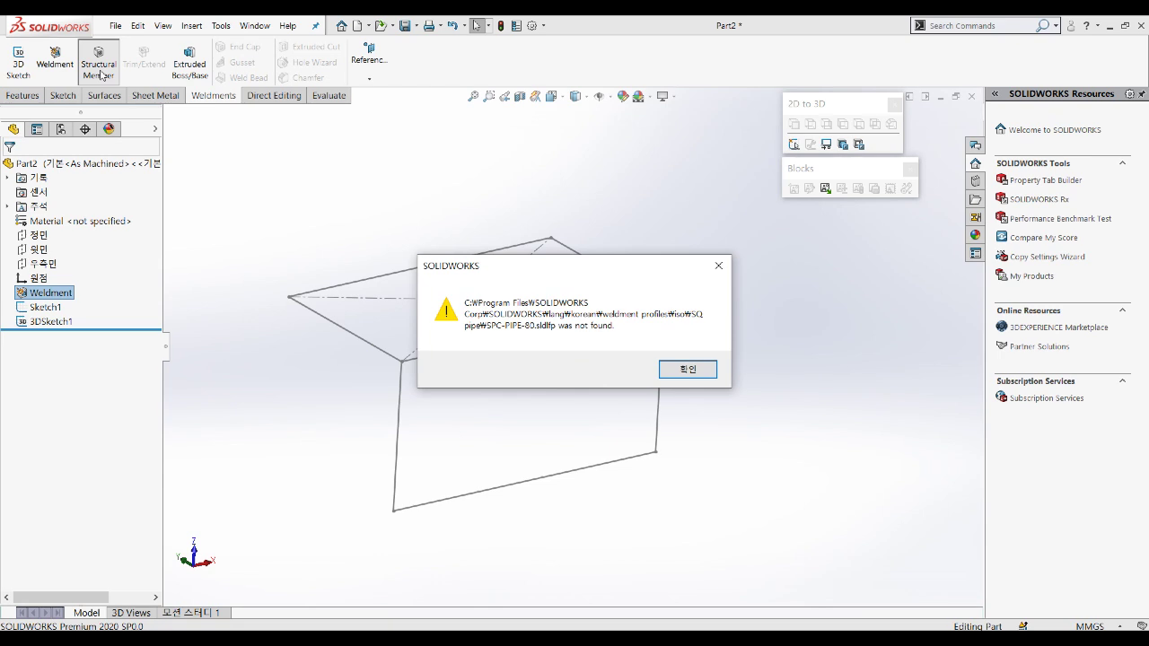
pyautogui.click(699, 362)
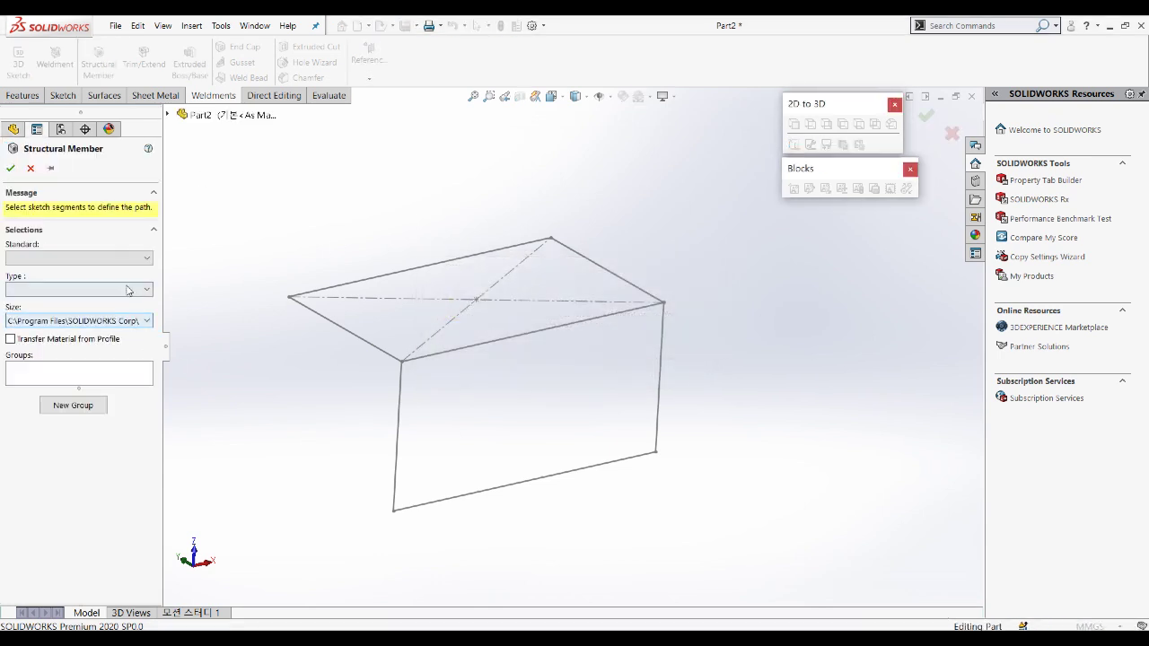
pyautogui.click(120, 258)
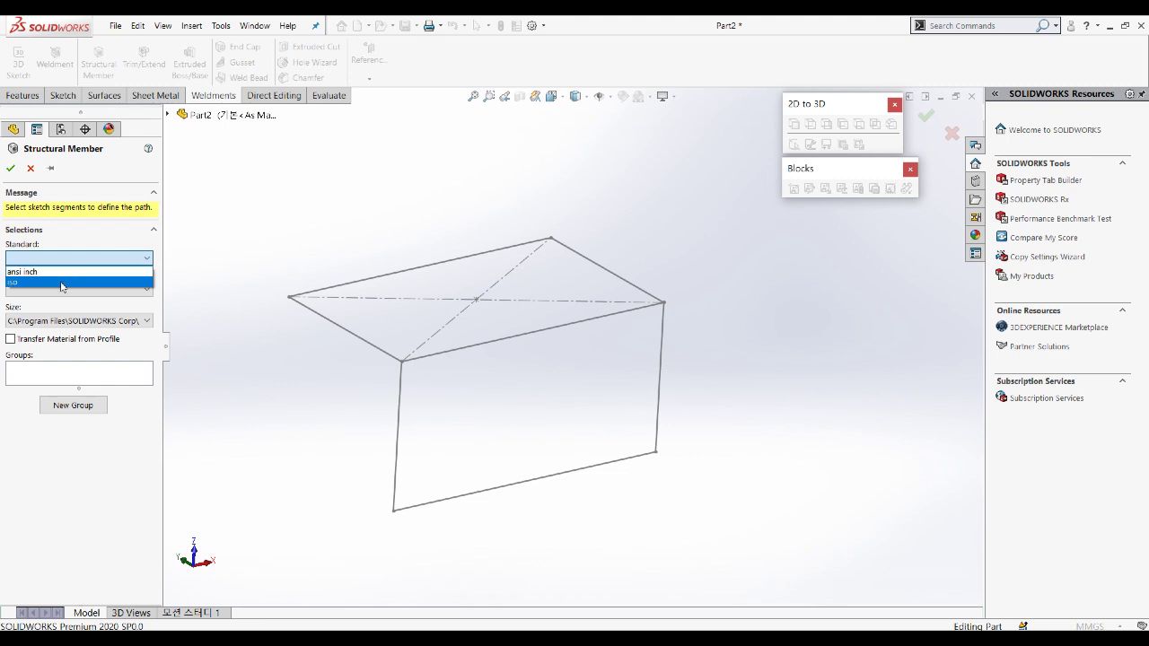
pyautogui.click(61, 283)
pyautogui.click(87, 289)
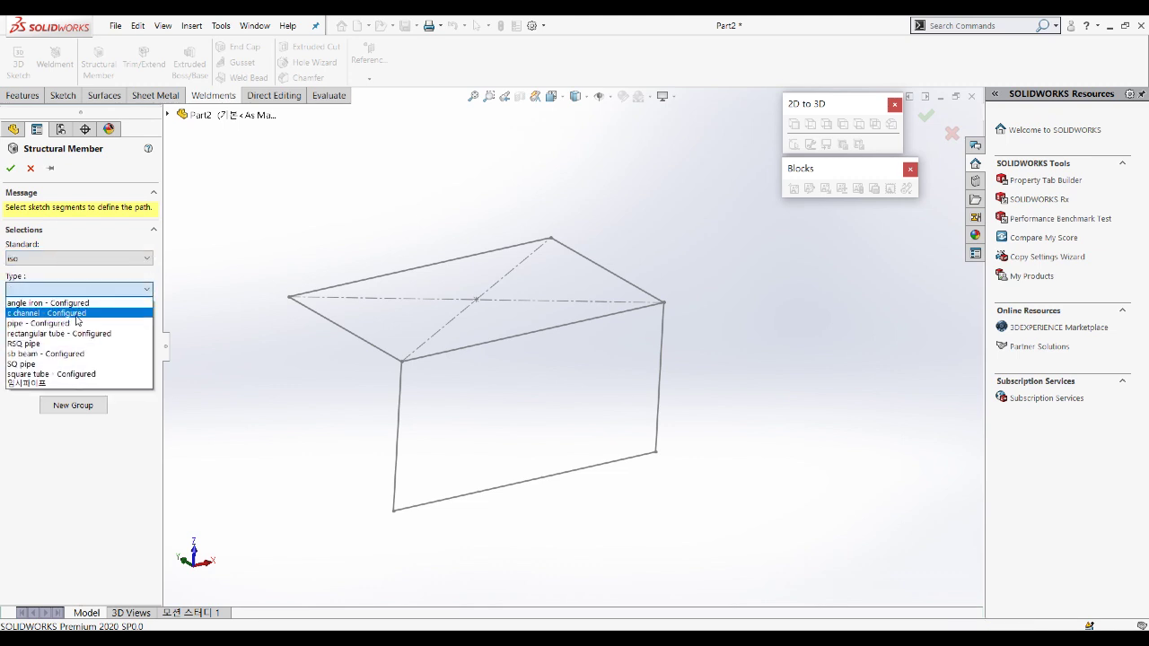
pyautogui.click(79, 363)
pyautogui.click(102, 322)
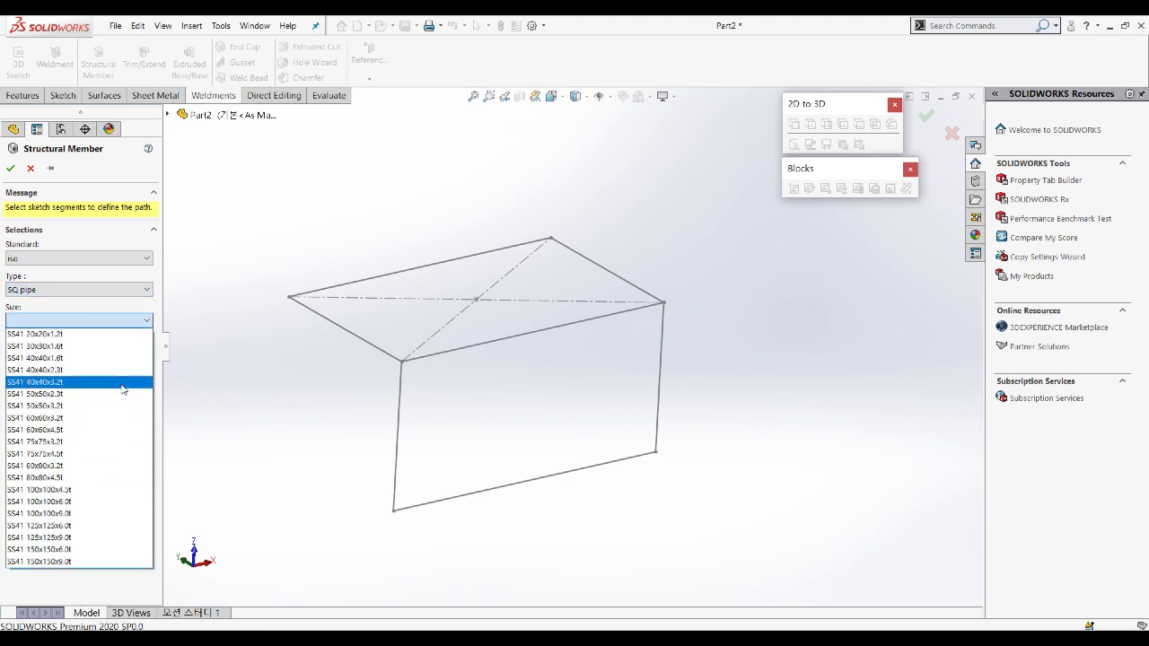
pyautogui.click(260, 336)
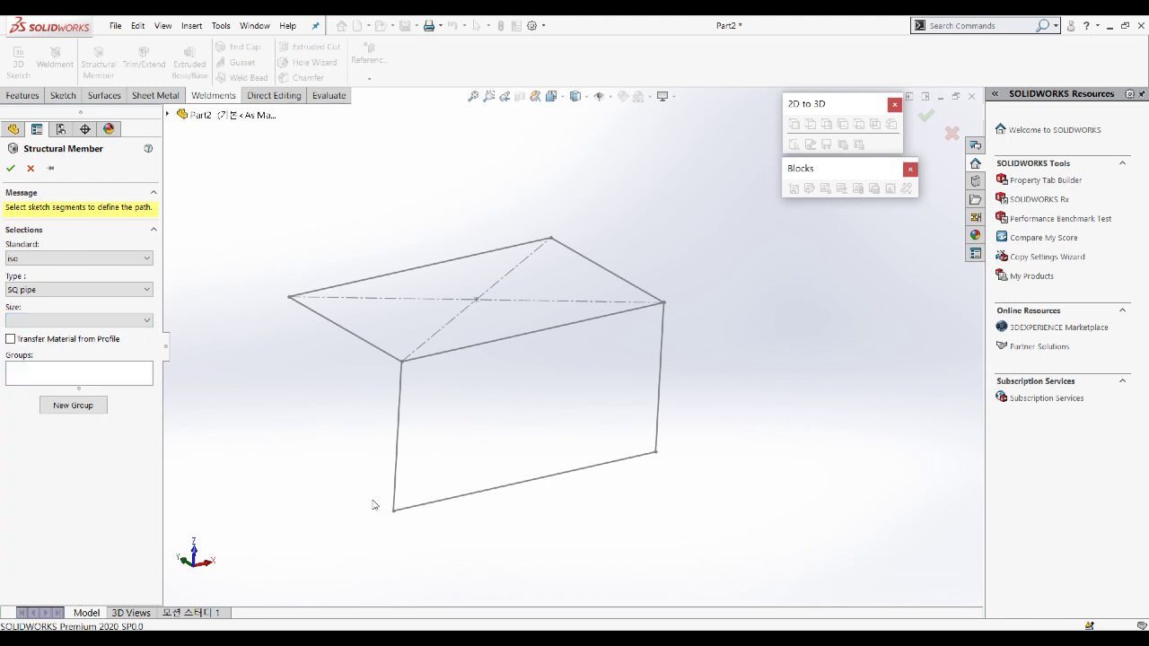
pyautogui.press('Escape')
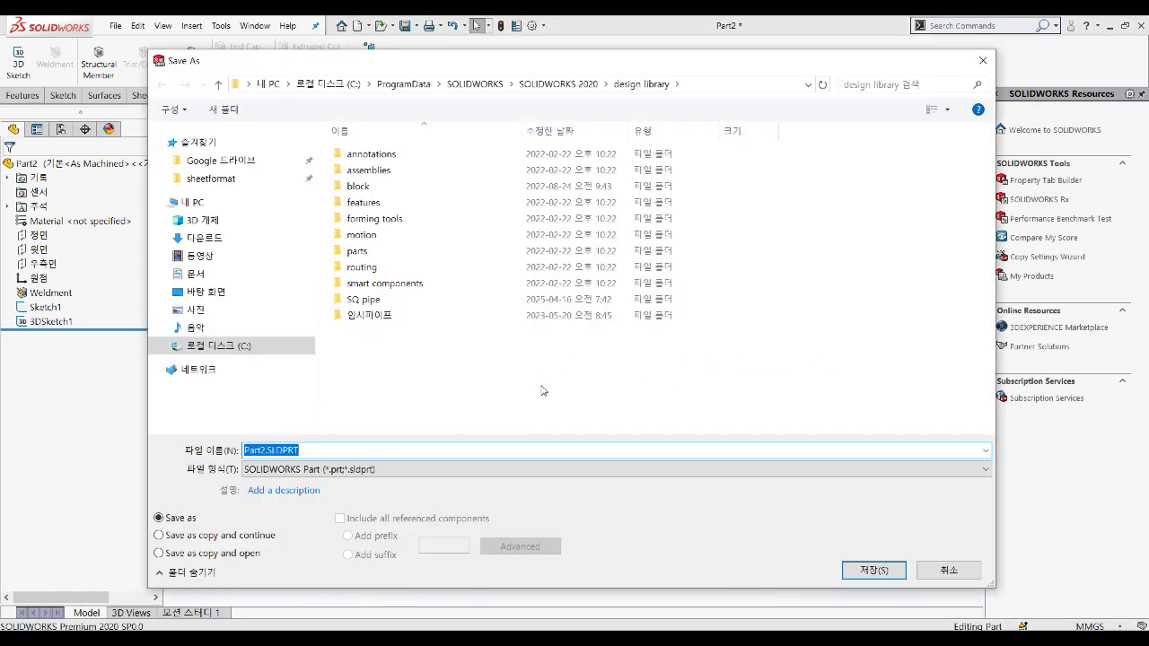
# Step: Copy the folder path from the Save As dialog and open C:\ProgramData\SOLIDWORKS\SOLIDWORKS 2020\design library in File Explorer
pyautogui.click(710, 85)
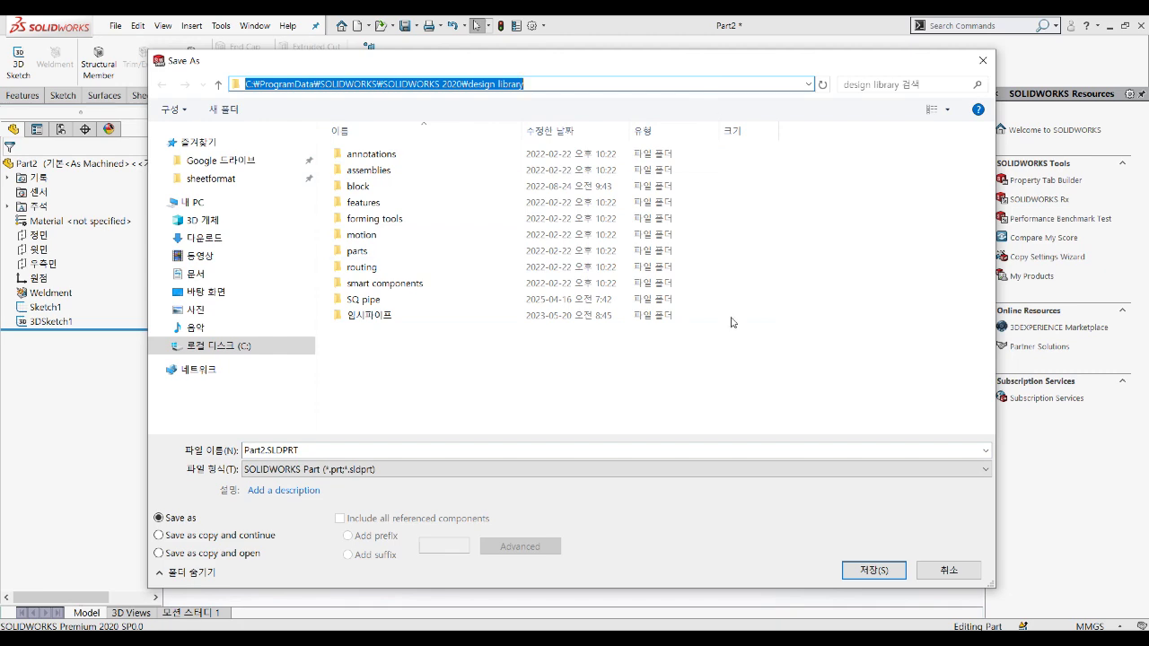
pyautogui.click(940, 569)
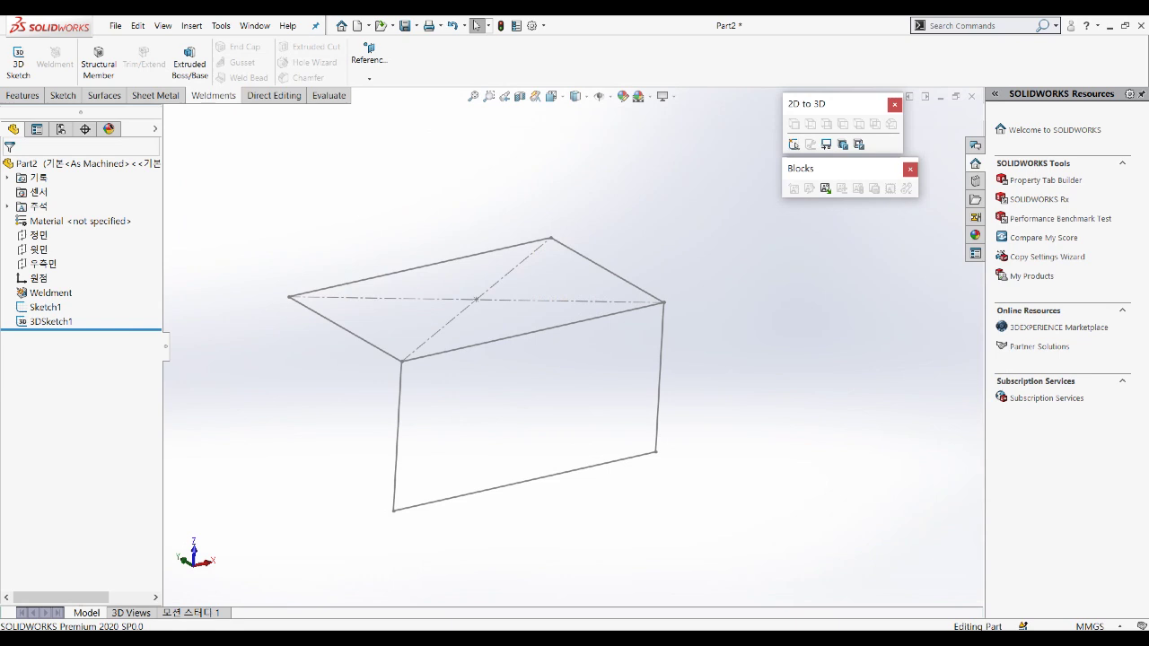
pyautogui.moveTo(162, 637)
pyautogui.click(85, 574)
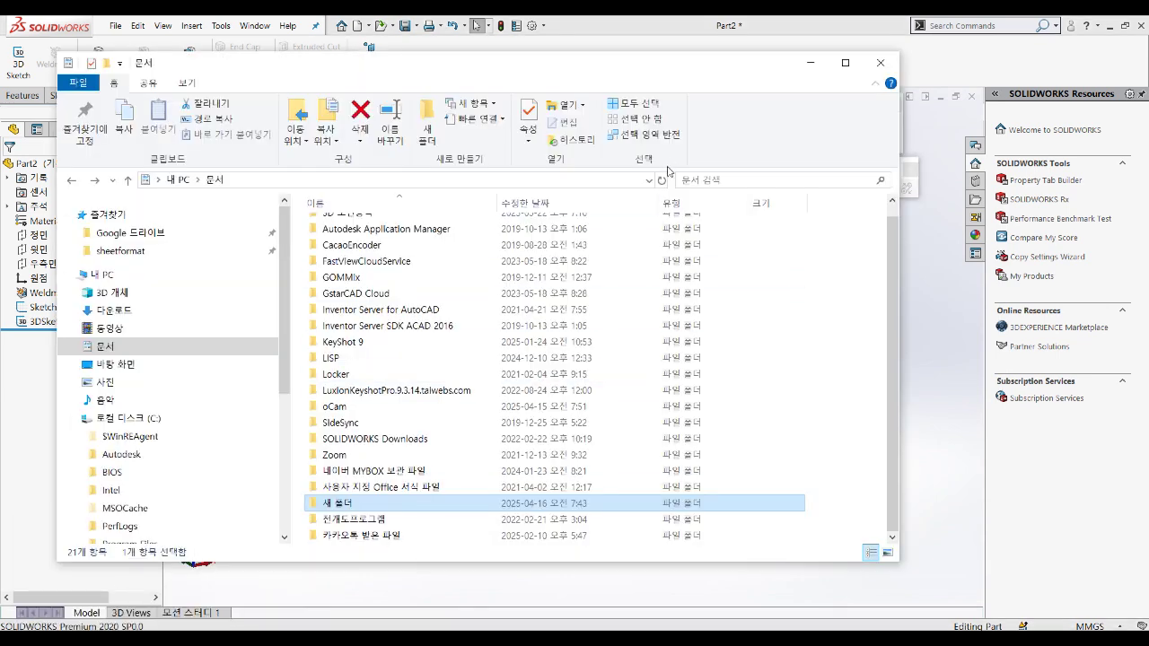
pyautogui.click(516, 184)
pyautogui.write('C:\\ProgramData\\SOLIDWORKS\\SOLIDWORKS 2020\\design library')
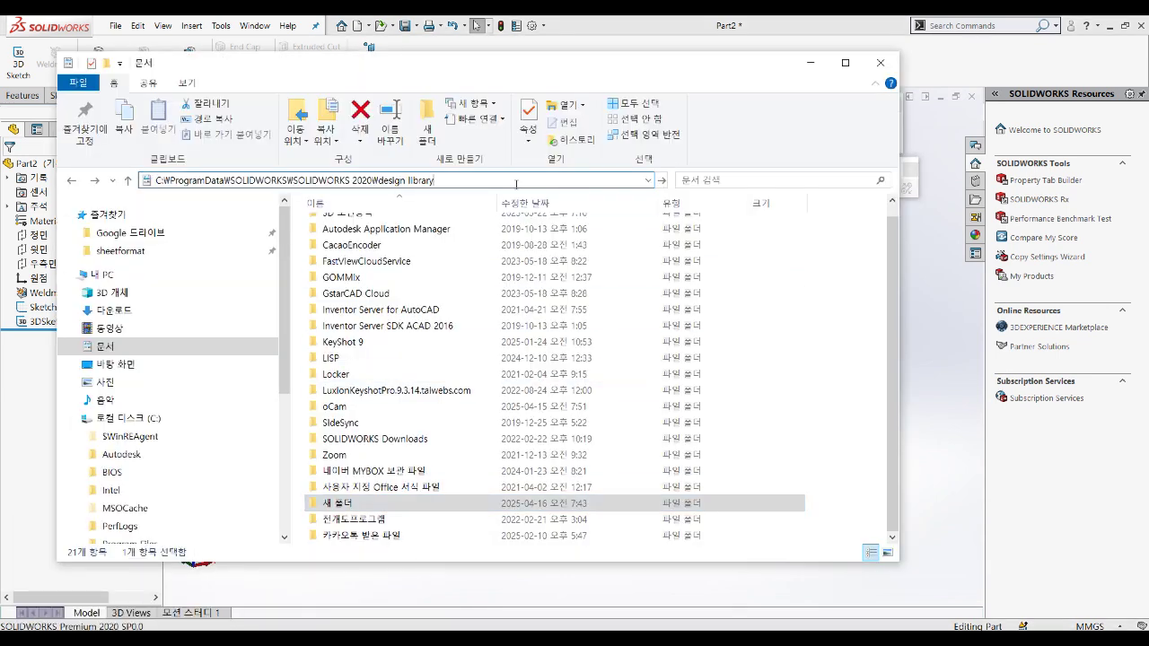
pyautogui.press('Return')
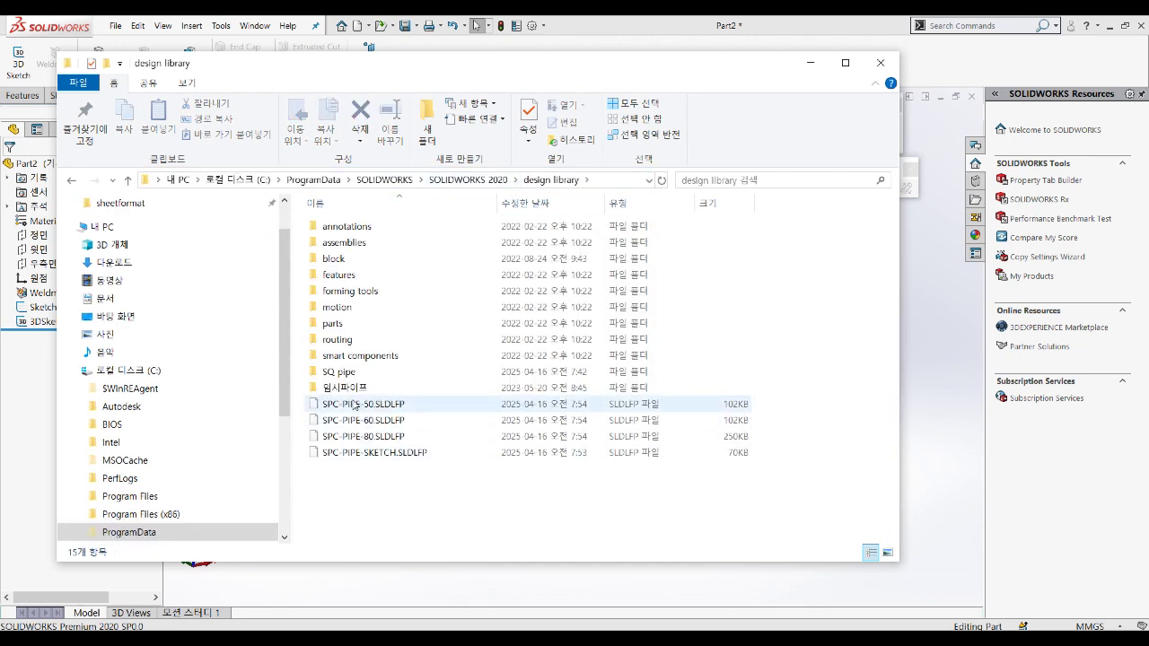
# Step: Copy SPC-PIPE-50, SPC-PIPE-60 and SPC-PIPE-80.SLDLFP into the weldment profiles\iso\SQ pipe folder, granting administrator permission for each file
pyautogui.click(381, 407)
pyautogui.keyDown('shift'); pyautogui.click(397, 437); pyautogui.keyUp('shift')
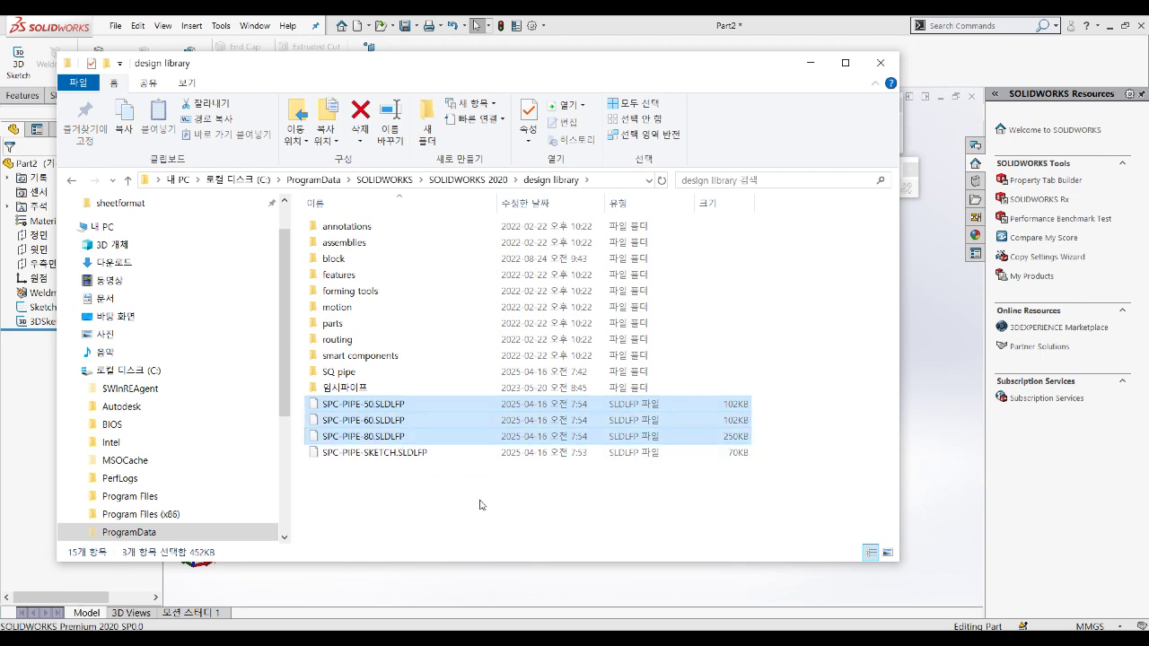
pyautogui.hotkey('ctrl', 'c')
pyautogui.click(265, 599)
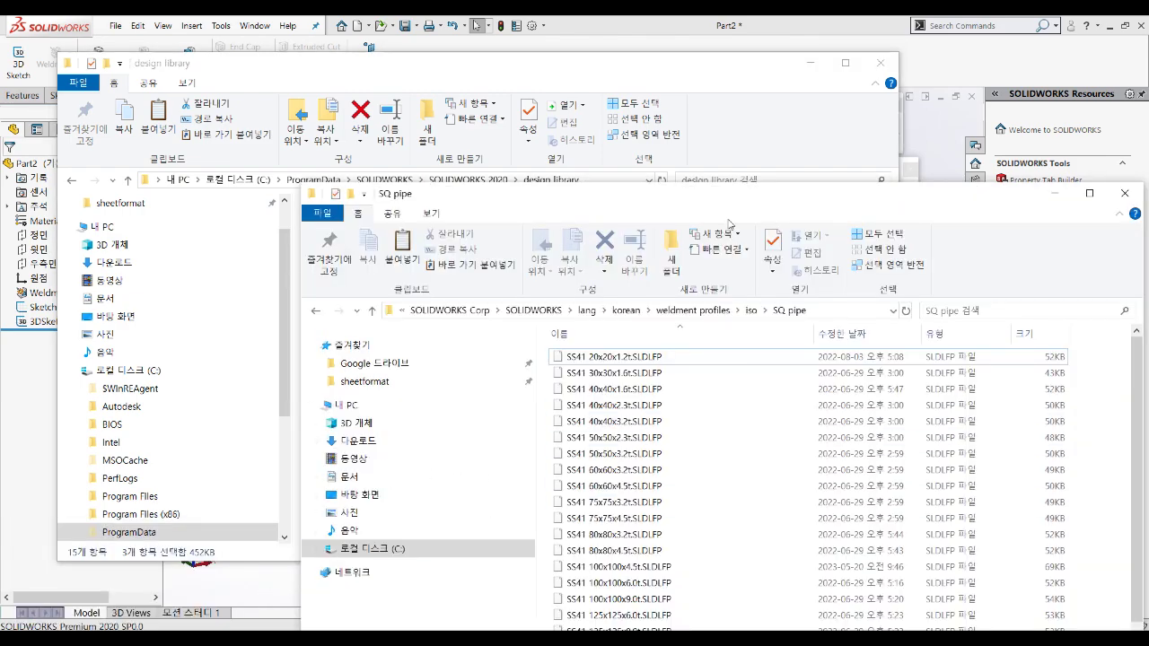
pyautogui.moveTo(712, 207); pyautogui.dragTo(615, 62)
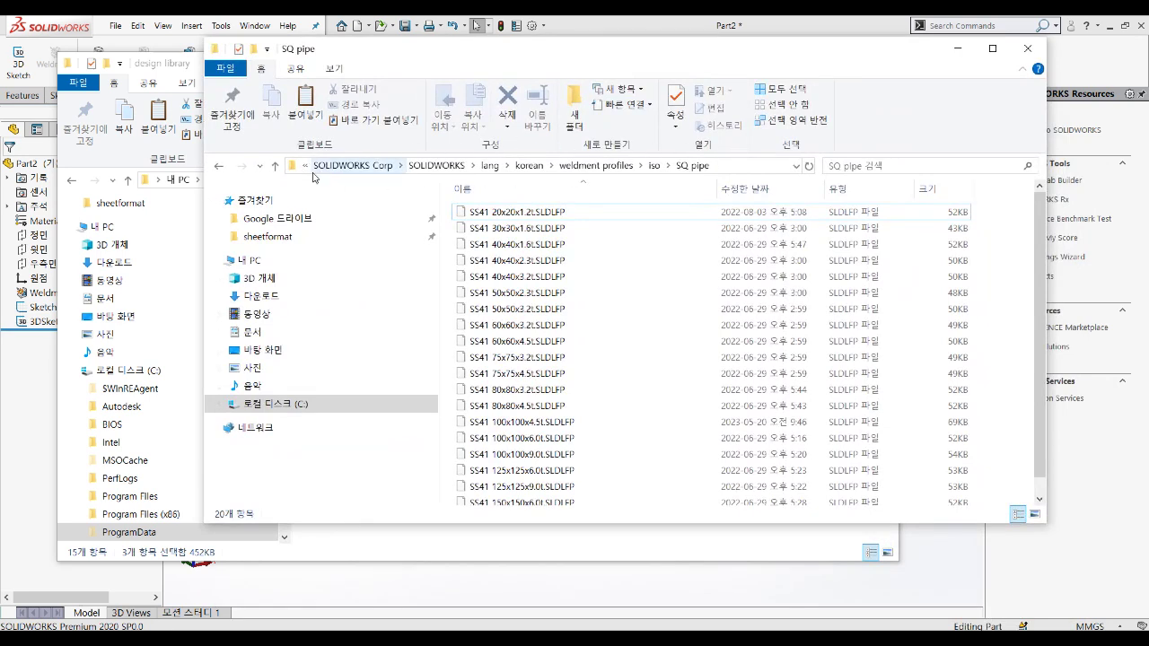
pyautogui.click(752, 166)
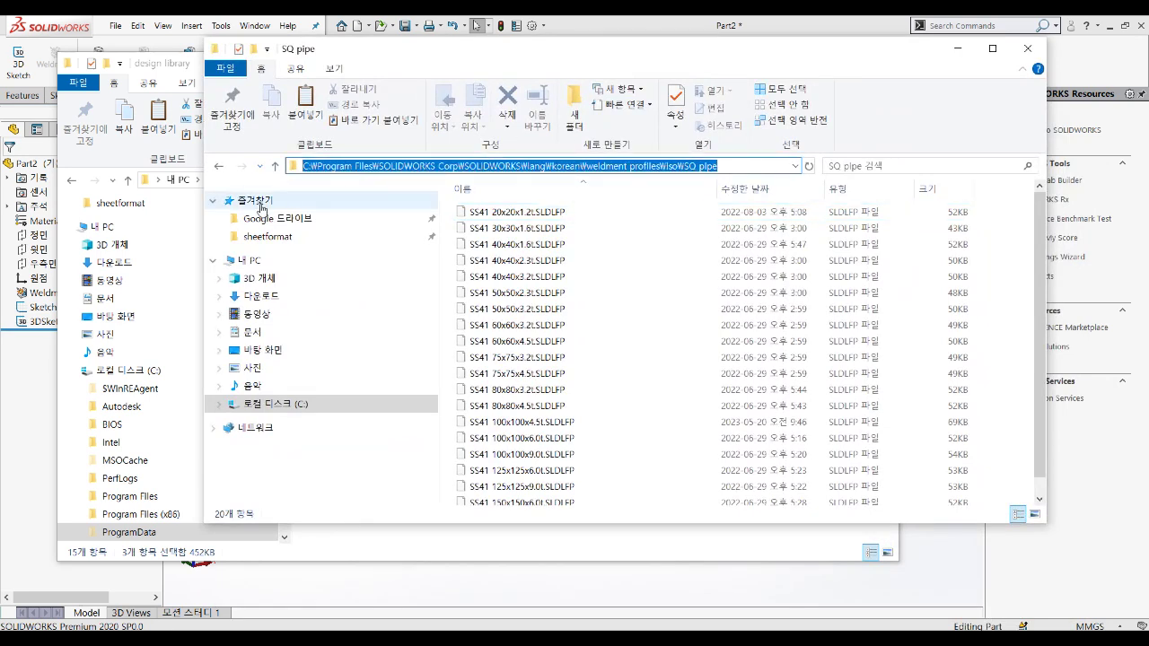
pyautogui.click(687, 455)
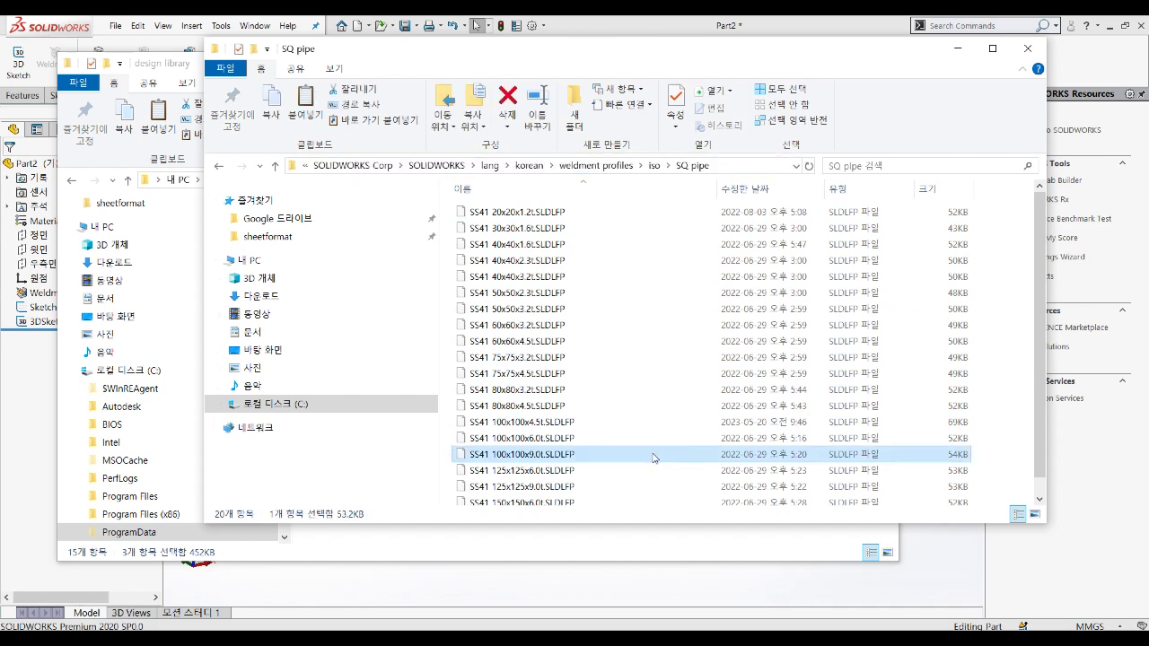
pyautogui.hotkey('ctrl', 'v')
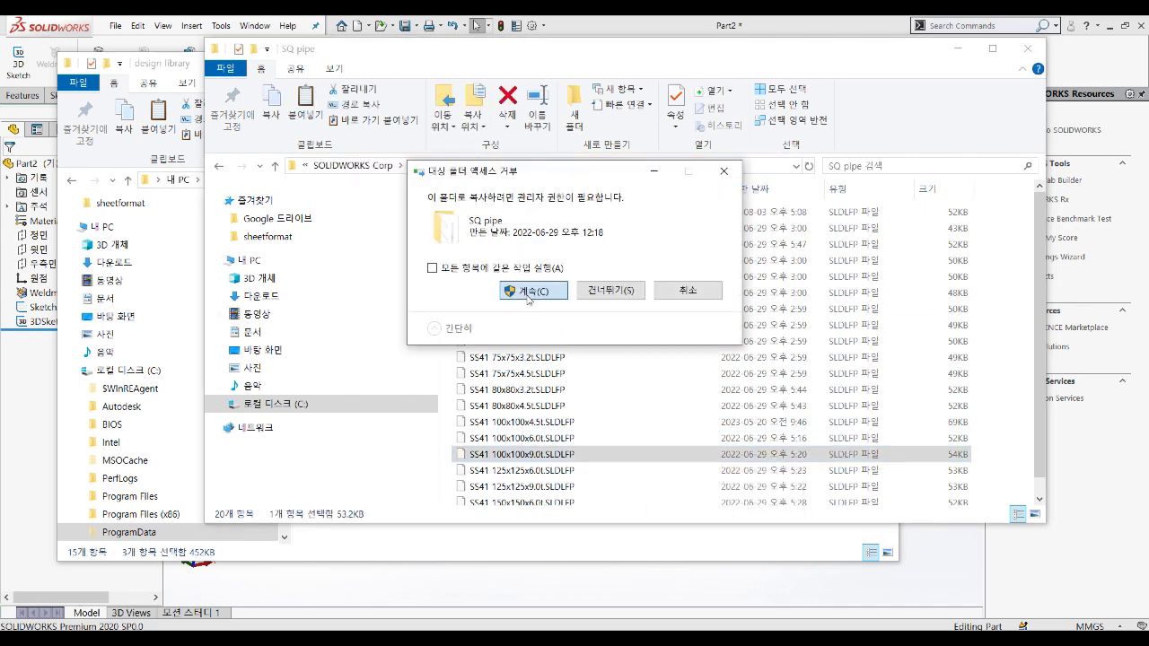
pyautogui.press('Return')
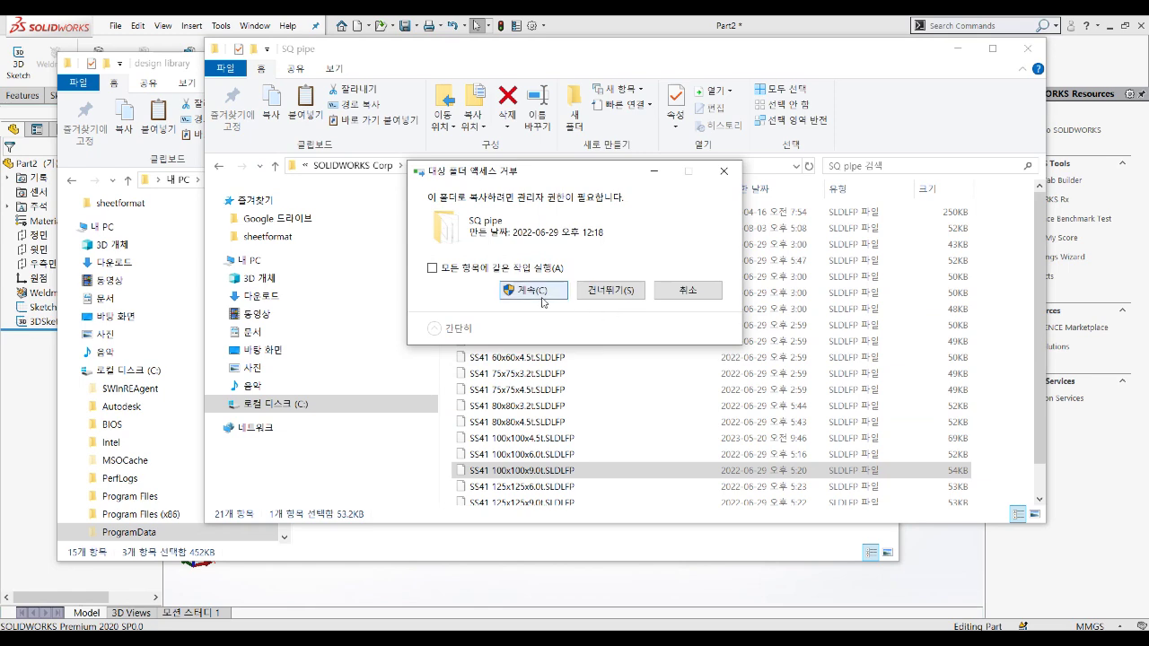
pyautogui.click(541, 298)
pyautogui.click(541, 298)
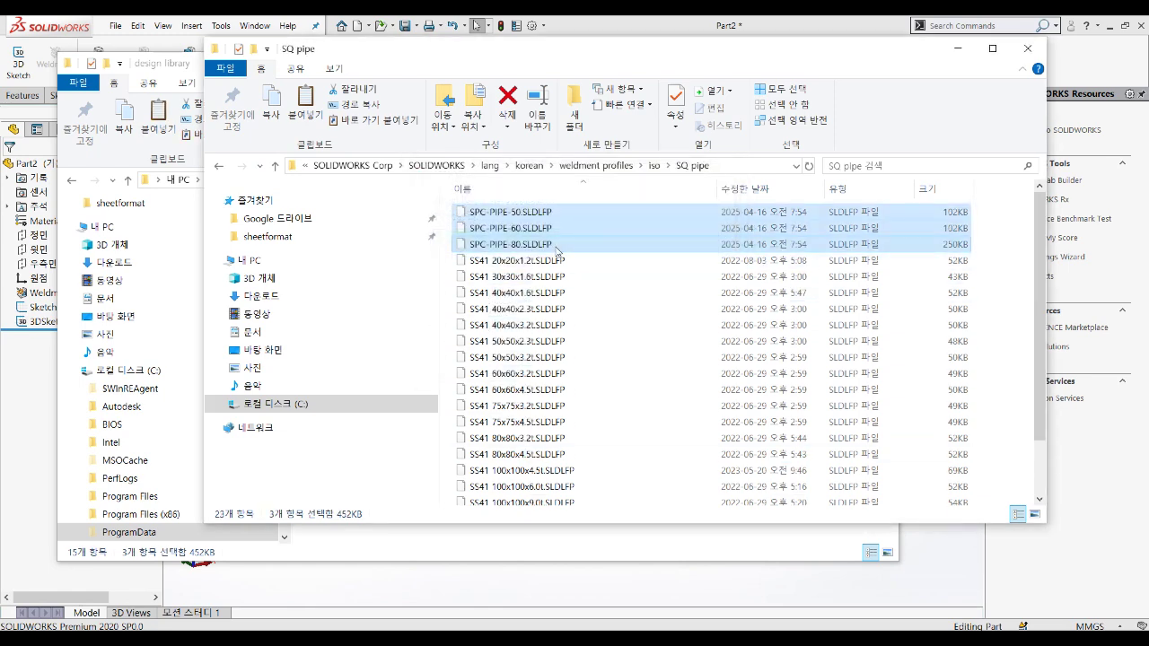
# Step: Switch back to SOLIDWORKS and examine the Weldment Profiles folder paths under File Locations in the system options
pyautogui.click(1076, 62)
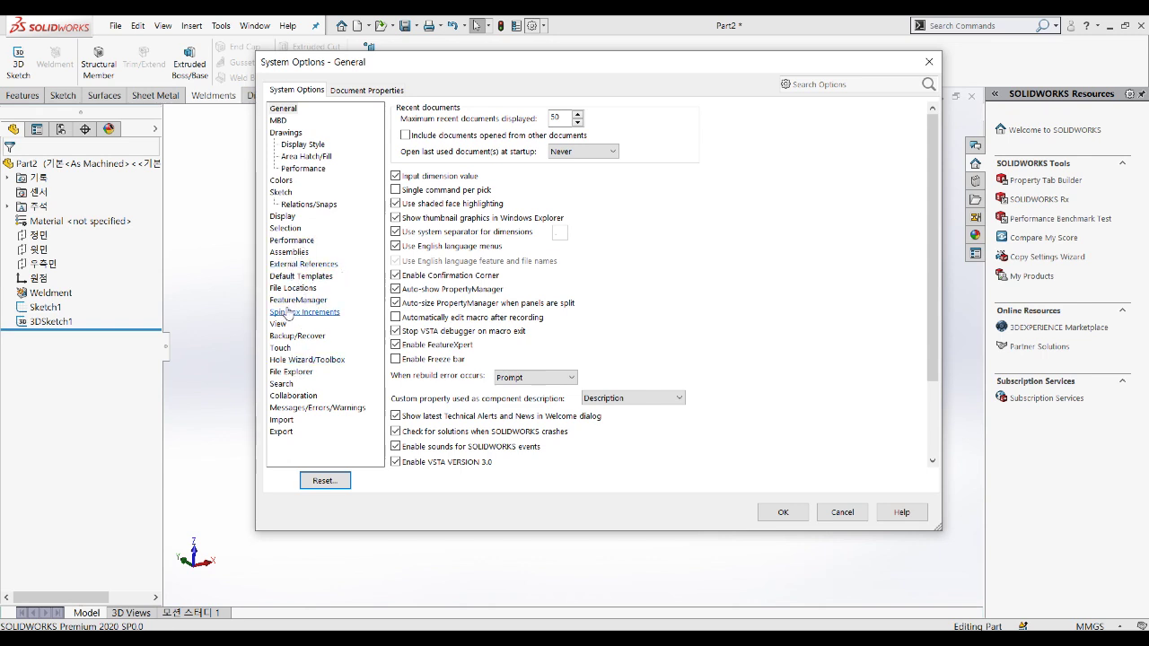
pyautogui.click(292, 288)
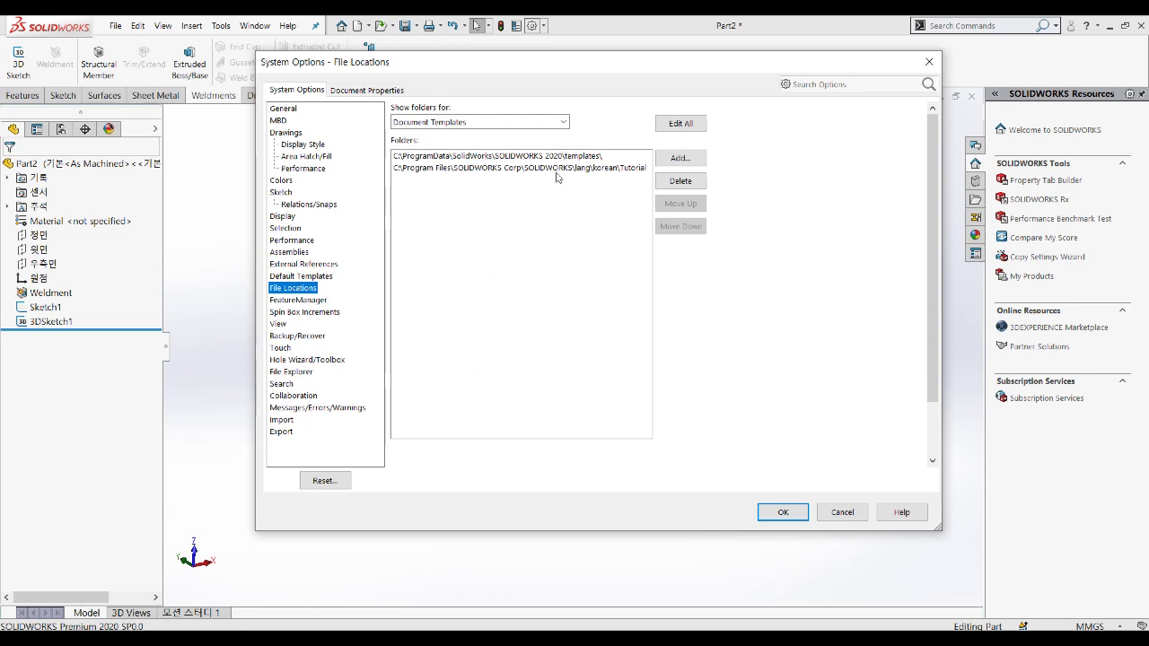
pyautogui.click(563, 121)
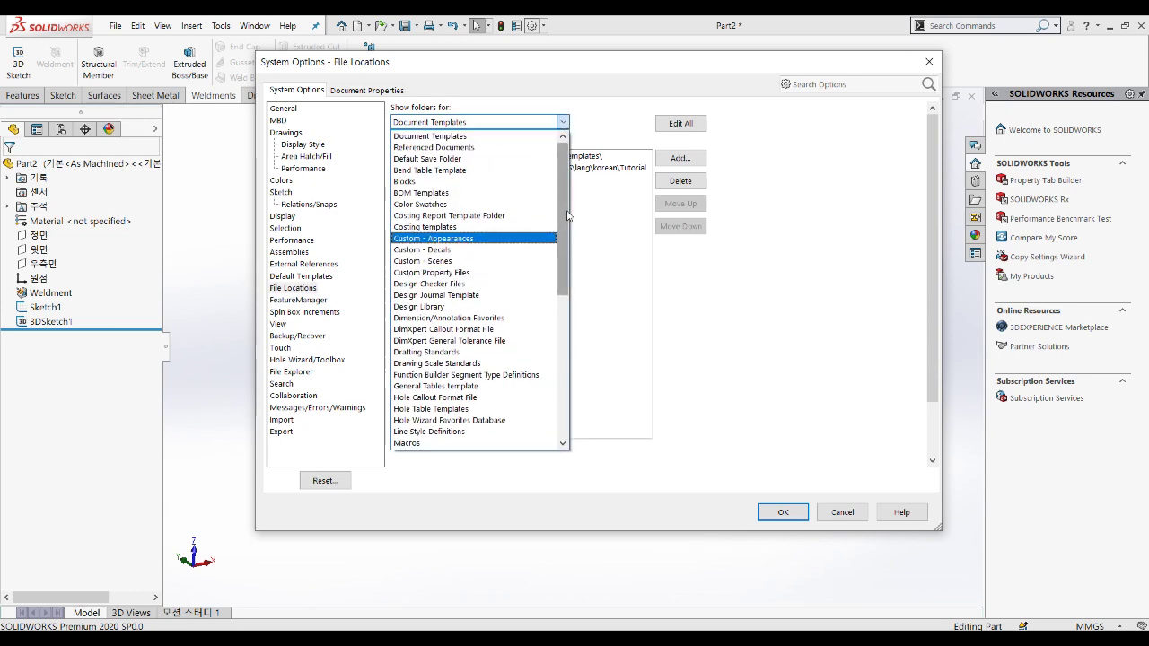
pyautogui.scroll(-8, 538, 358)
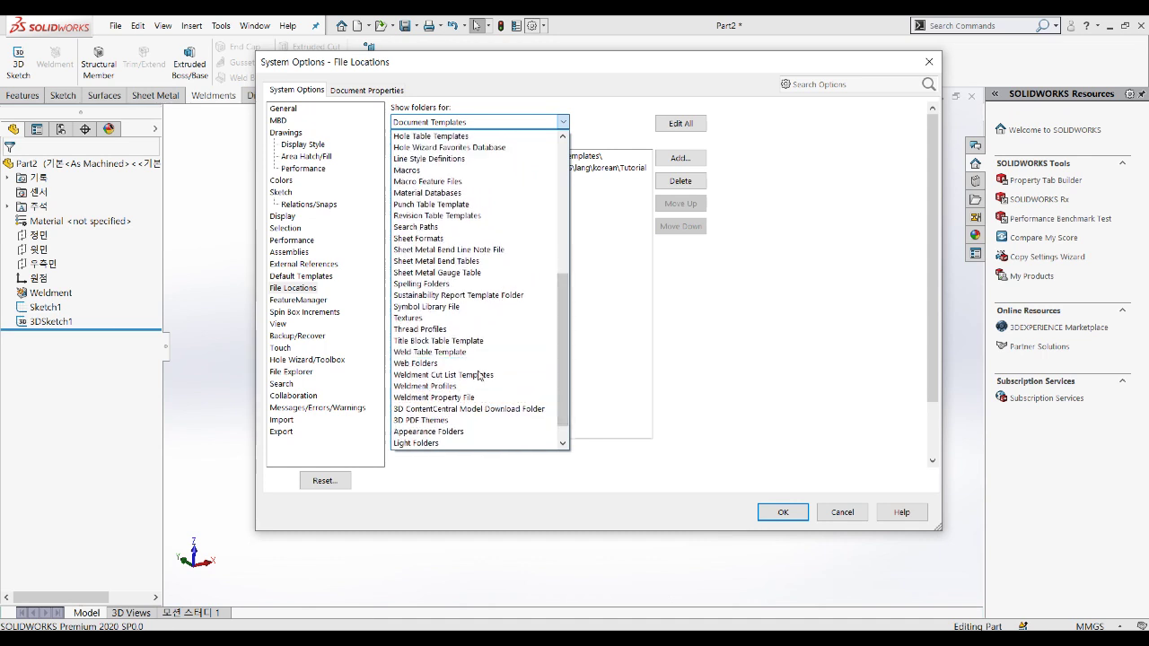
pyautogui.click(408, 386)
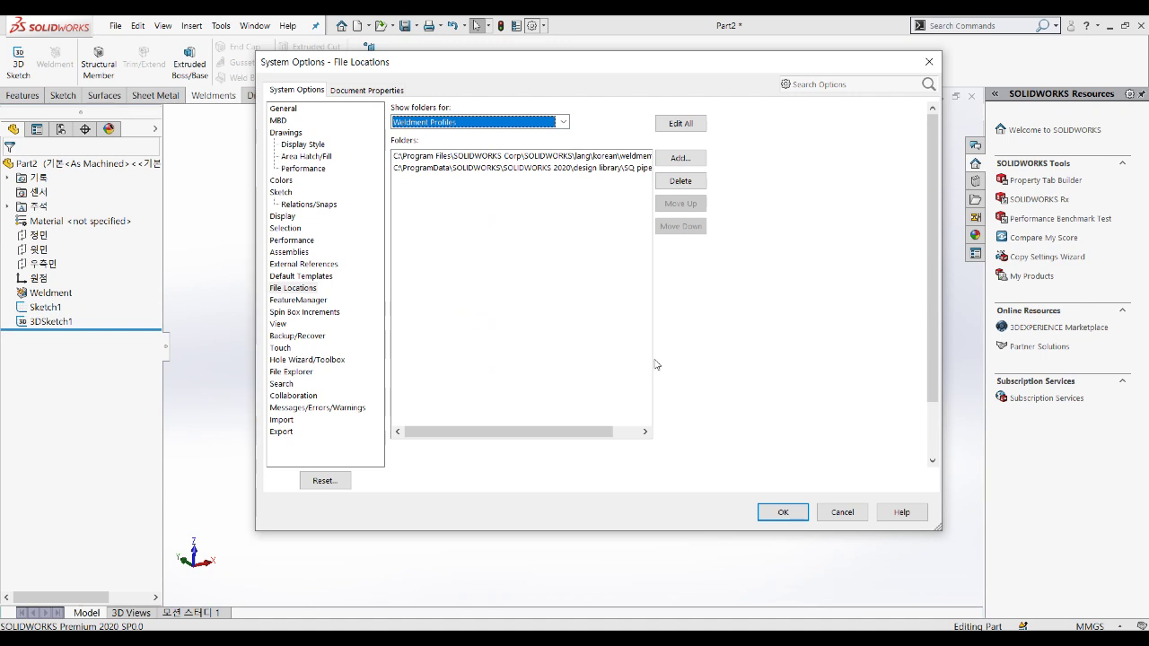
pyautogui.moveTo(612, 432); pyautogui.dragTo(653, 432)
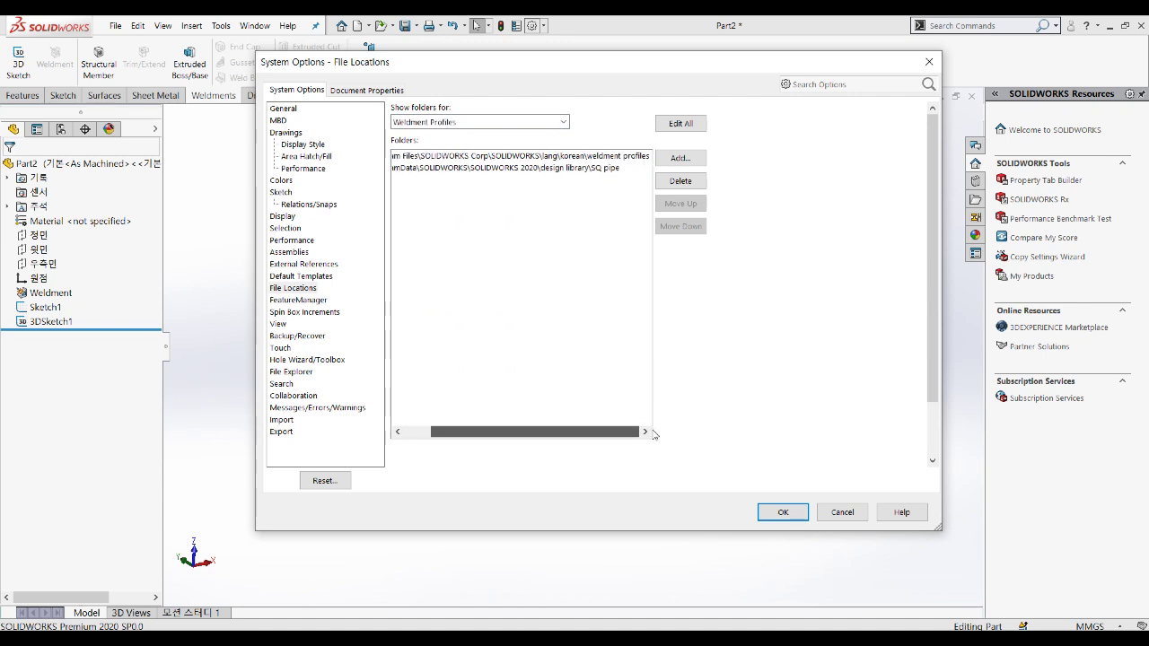
# Step: Check the lang\korean\weldment profiles entry among the Weldment Profiles folders and leave the system options without changes
pyautogui.click(549, 157)
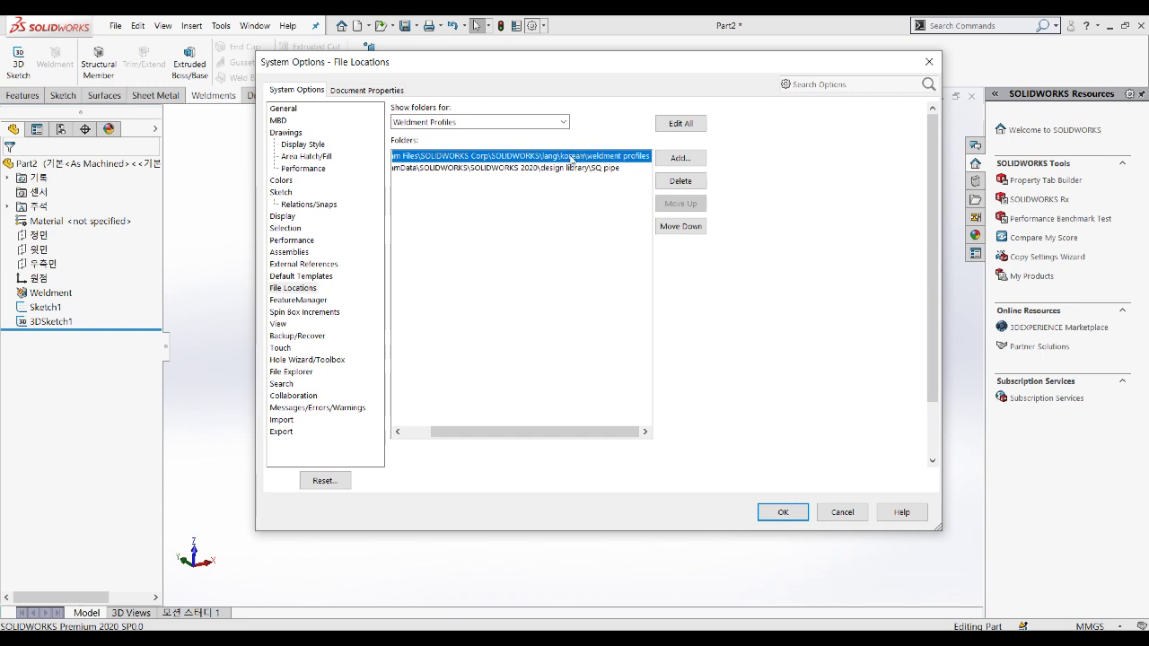
pyautogui.click(840, 512)
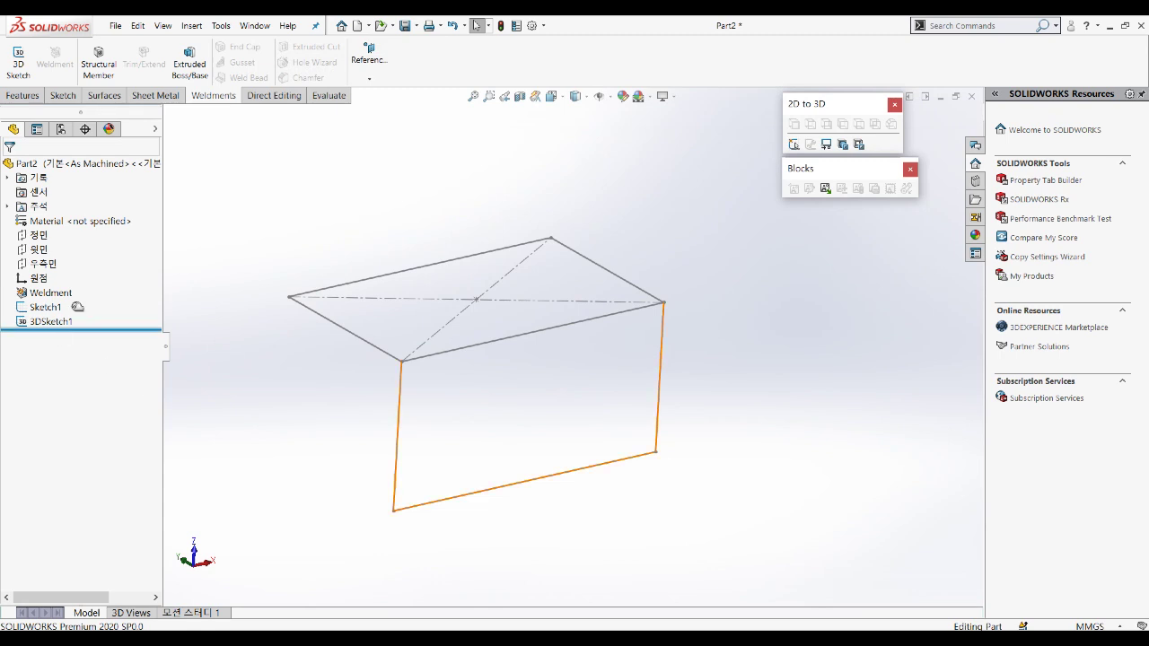
# Step: Start a Structural Member with the iso standard, SQ pipe type and SPC-PIPE-80 size
pyautogui.click(99, 62)
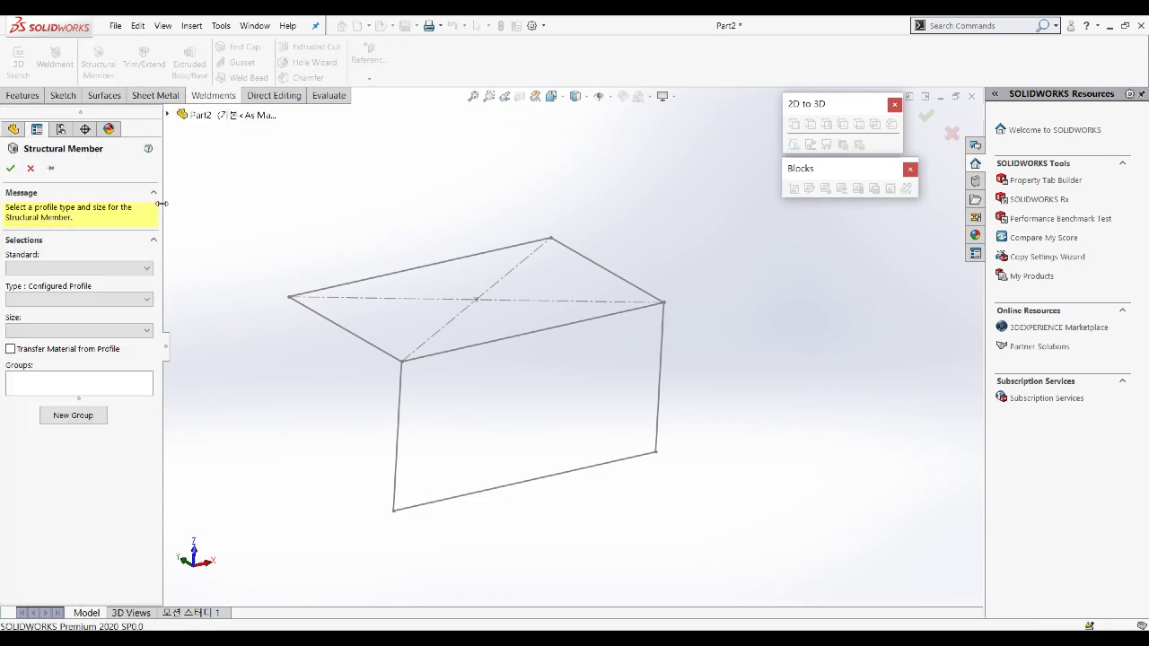
pyautogui.click(59, 268)
pyautogui.click(39, 291)
pyautogui.click(64, 299)
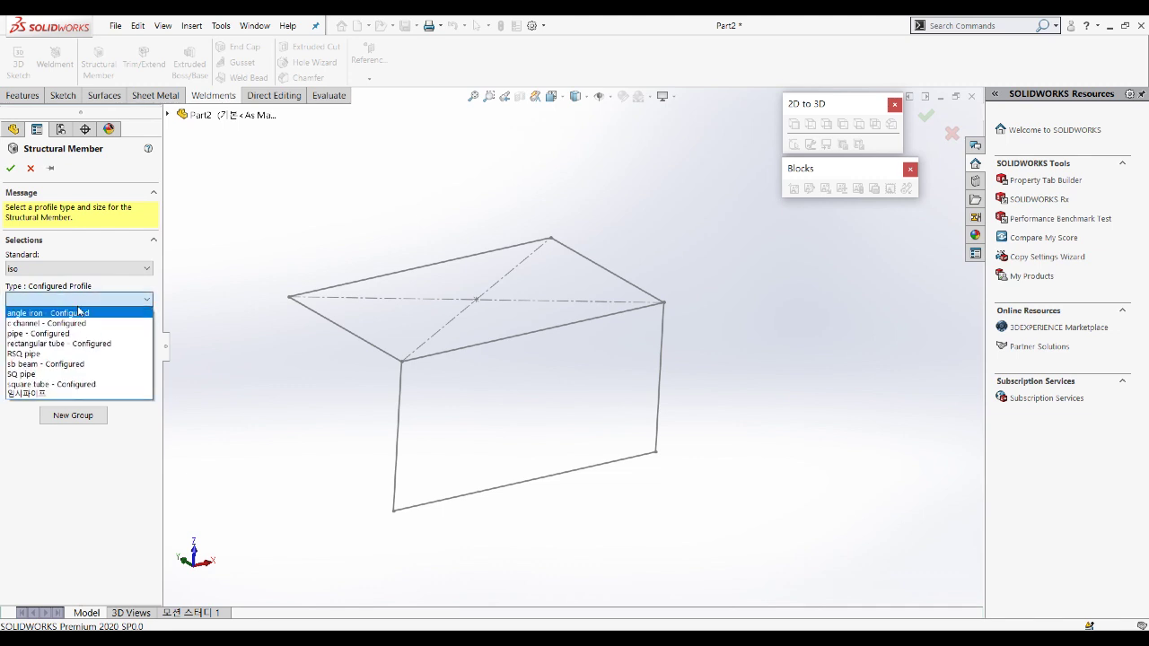
pyautogui.click(18, 374)
pyautogui.click(60, 330)
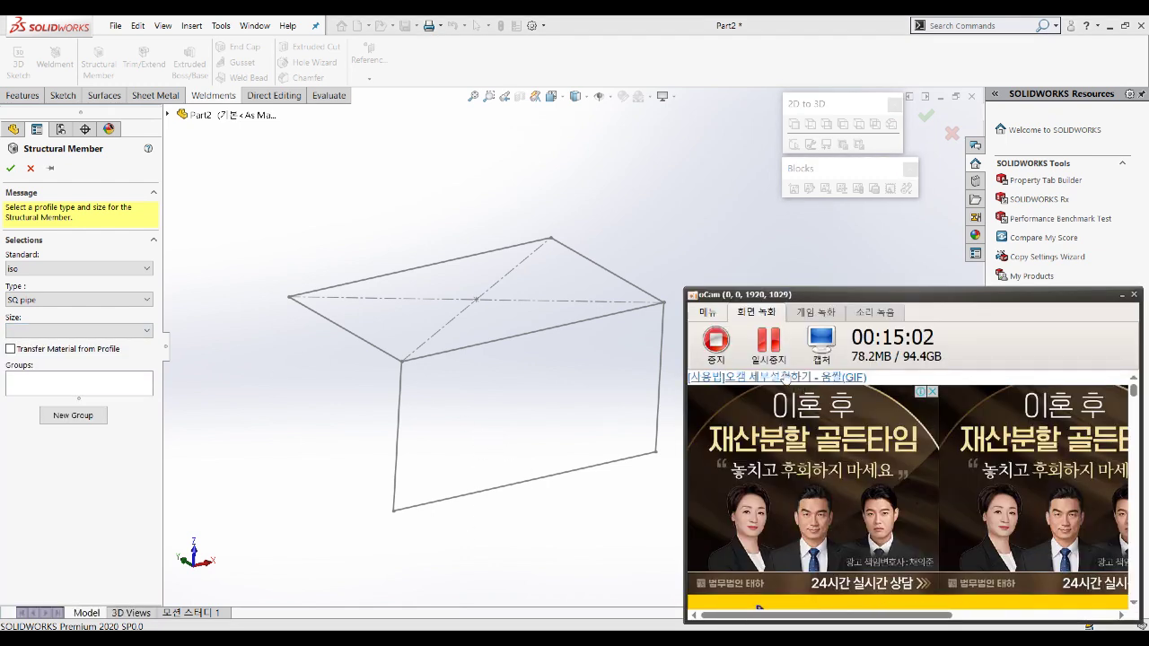
pyautogui.click(592, 557)
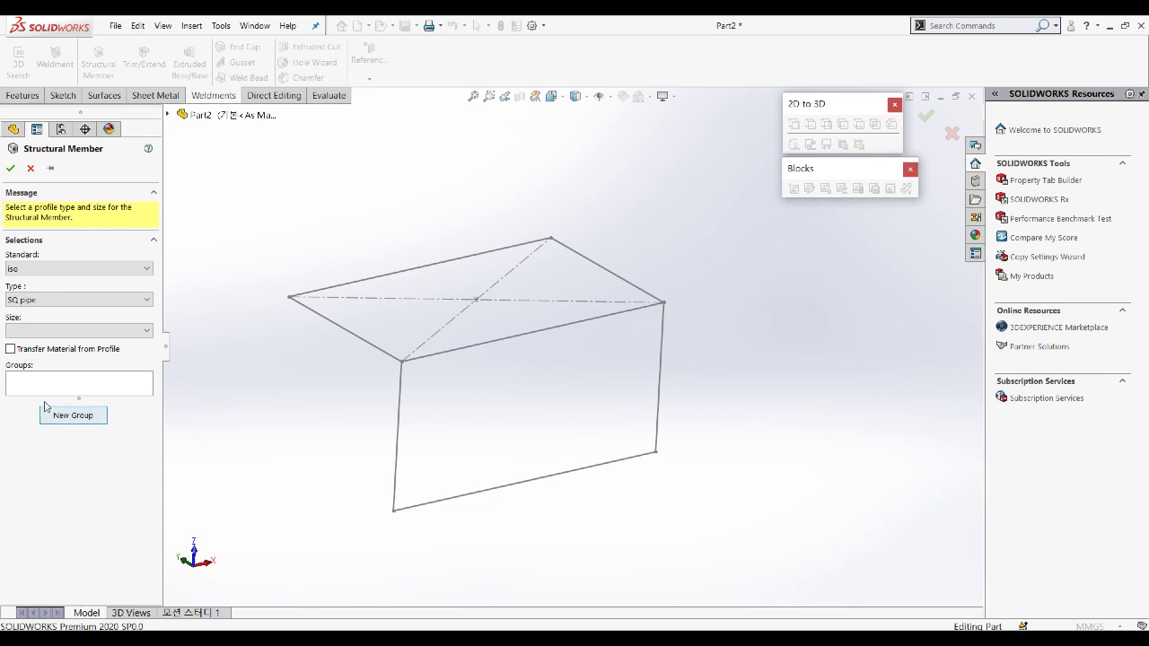
pyautogui.click(54, 331)
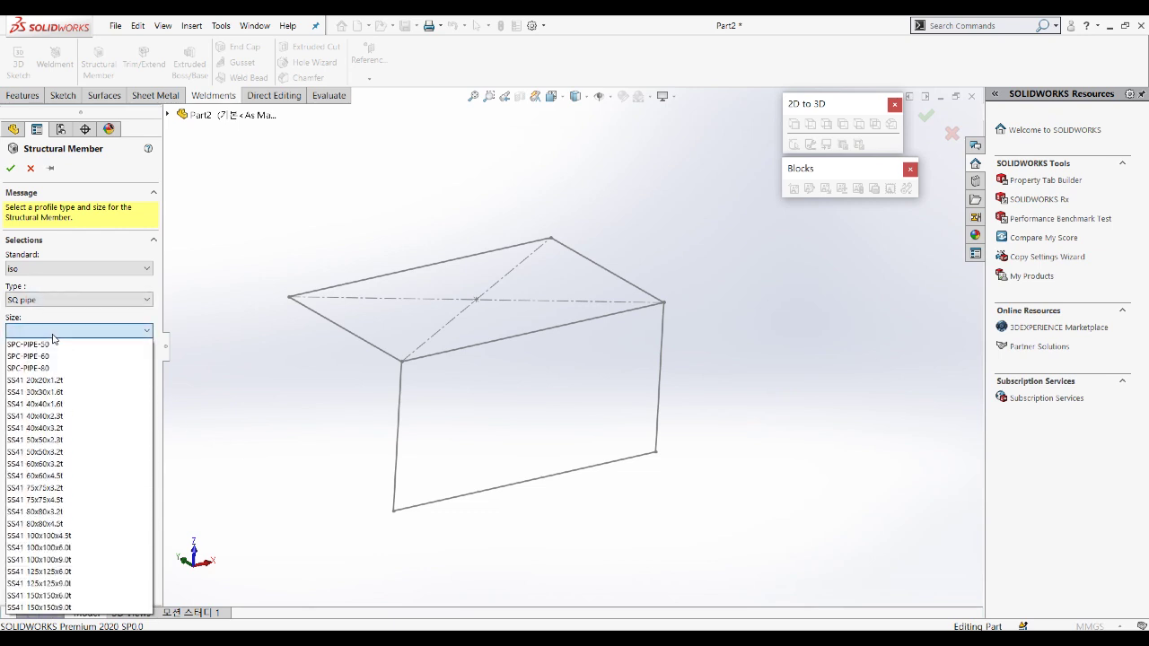
pyautogui.click(52, 370)
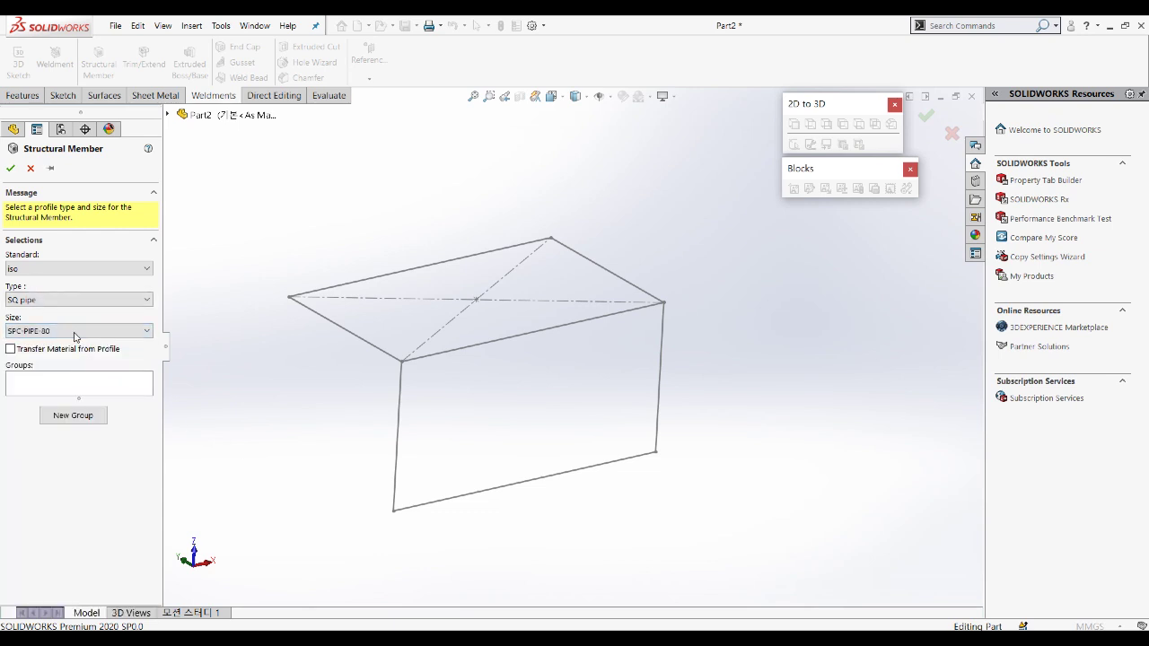
# Step: Assign the four outer lines of the upper 1000 x 600 mm rectangle as path segments of the first group
pyautogui.click(343, 286)
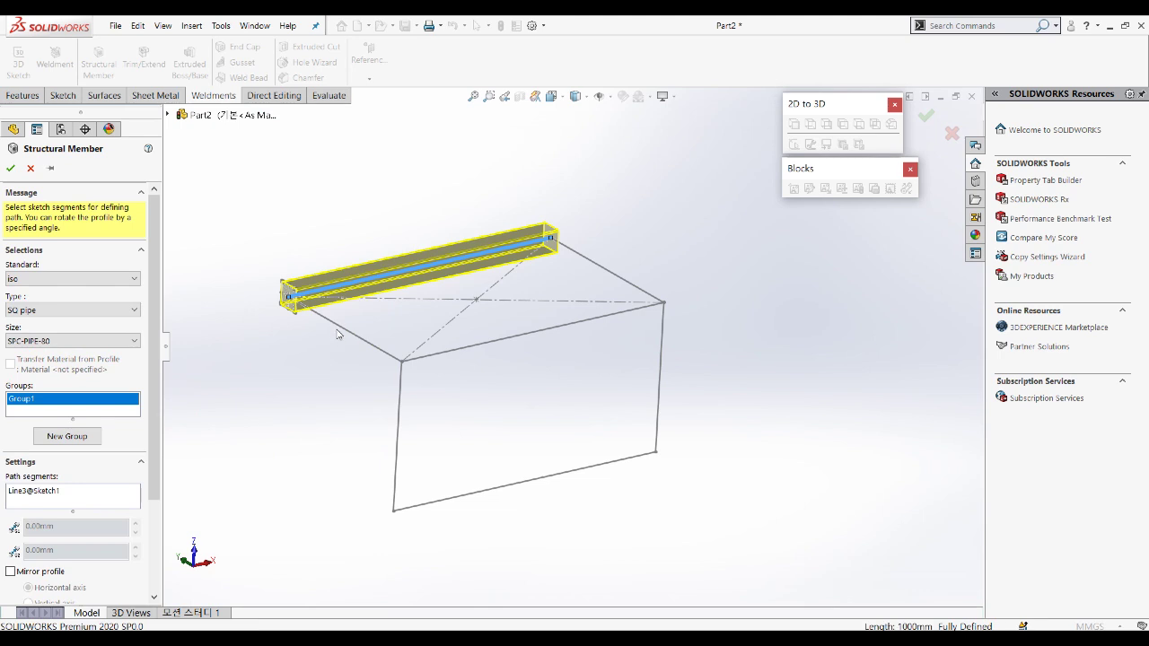
pyautogui.click(342, 331)
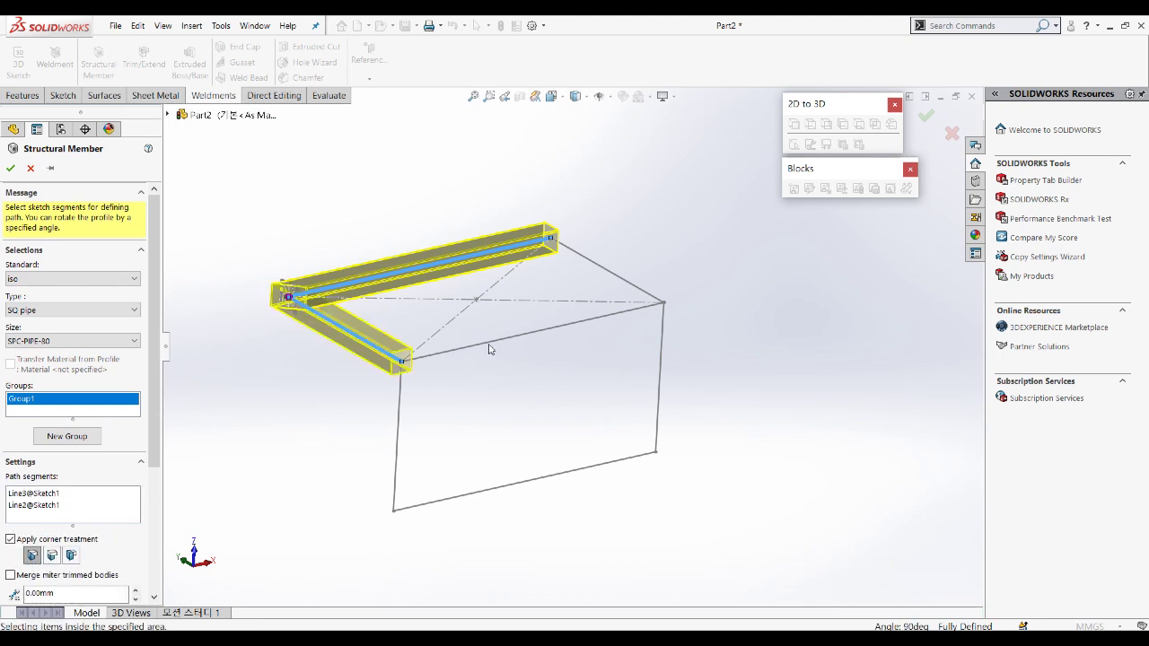
pyautogui.click(538, 338)
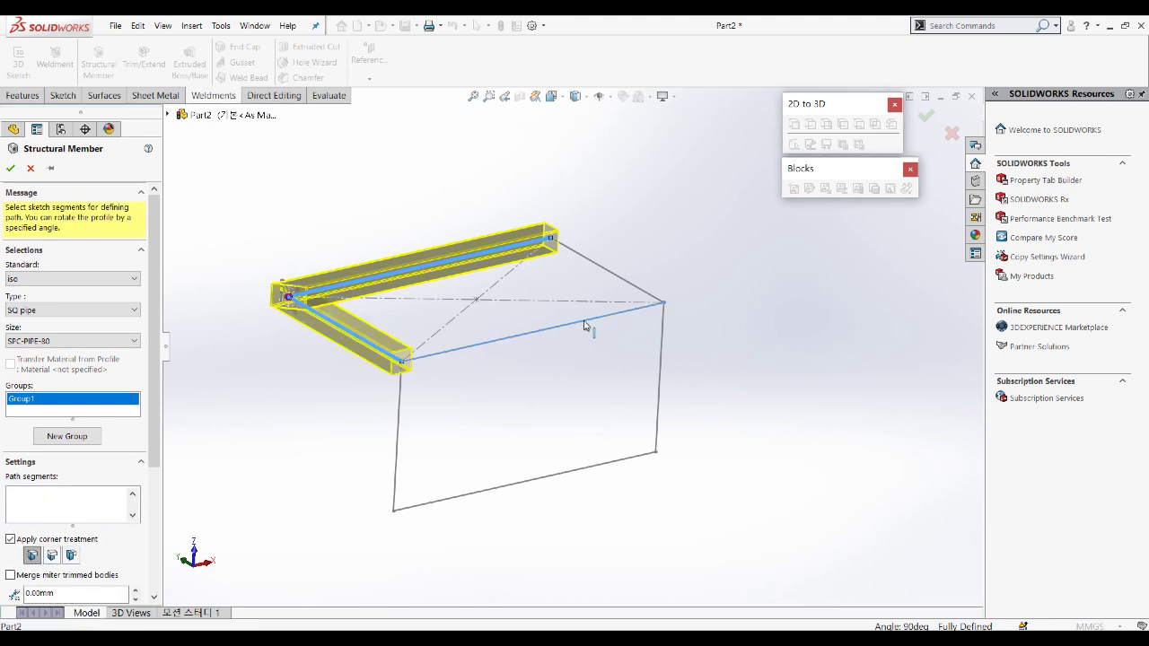
pyautogui.click(626, 285)
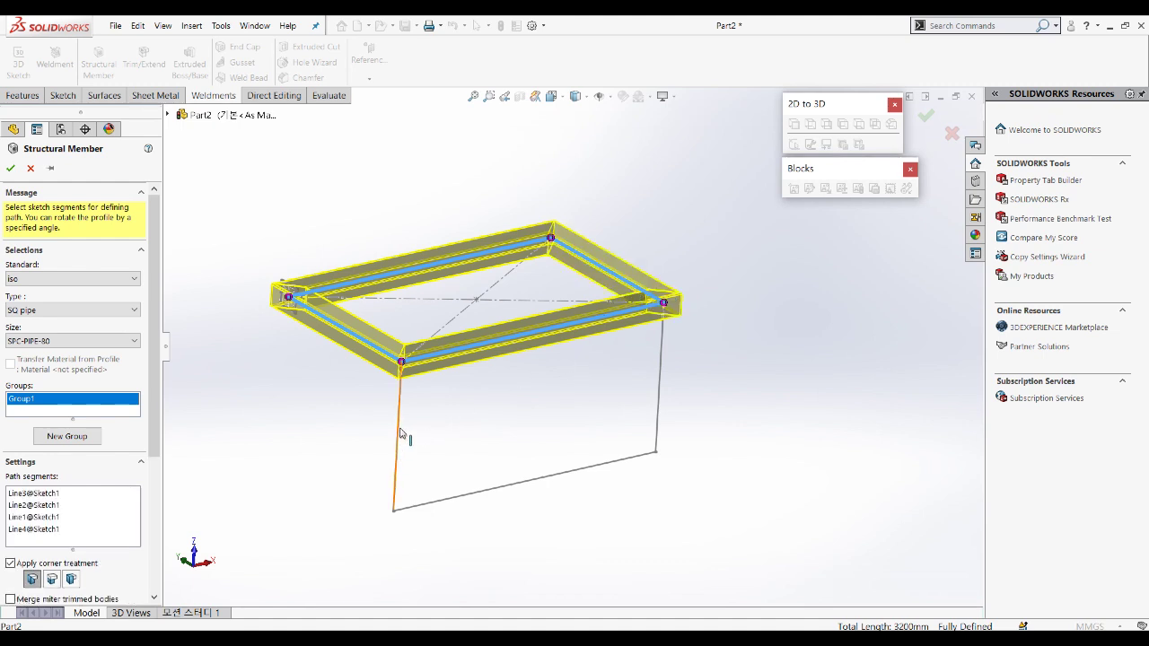
# Step: Add a second group along the two vertical legs and the lower connecting line of the 3D sketch, and create the structural member
pyautogui.moveTo(440, 453)
pyautogui.mouseDown(button='middle')
pyautogui.moveTo(487, 438)
pyautogui.moveTo(528, 405)
pyautogui.moveTo(484, 428)
pyautogui.moveTo(636, 401)
pyautogui.mouseUp(button='middle')
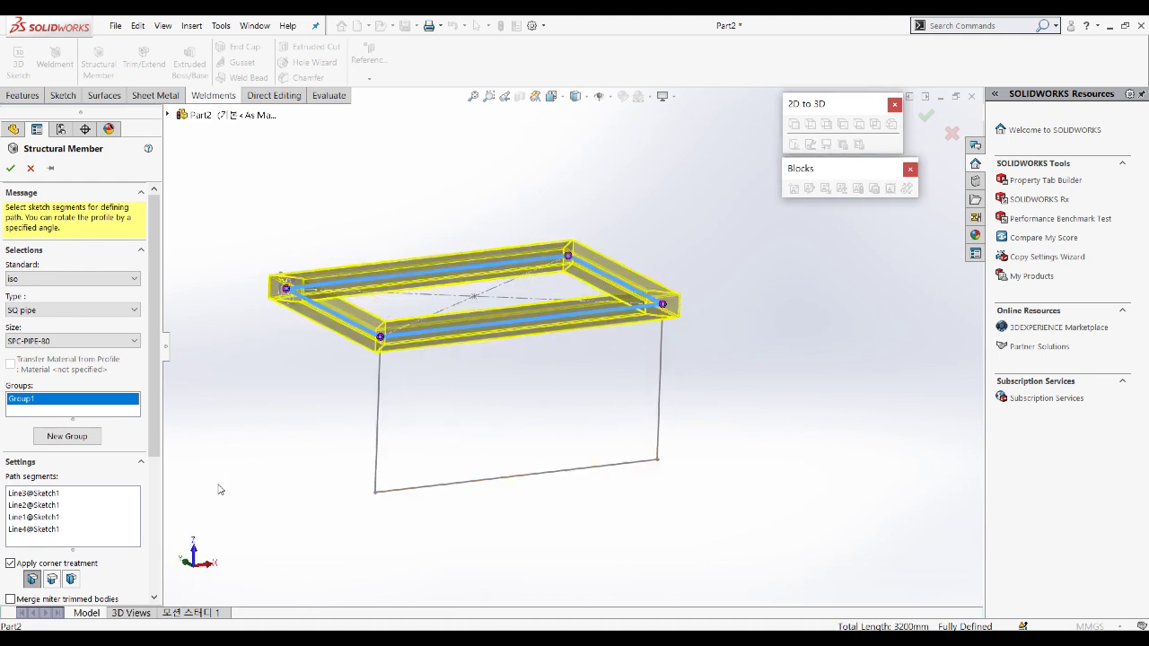
pyautogui.click(67, 435)
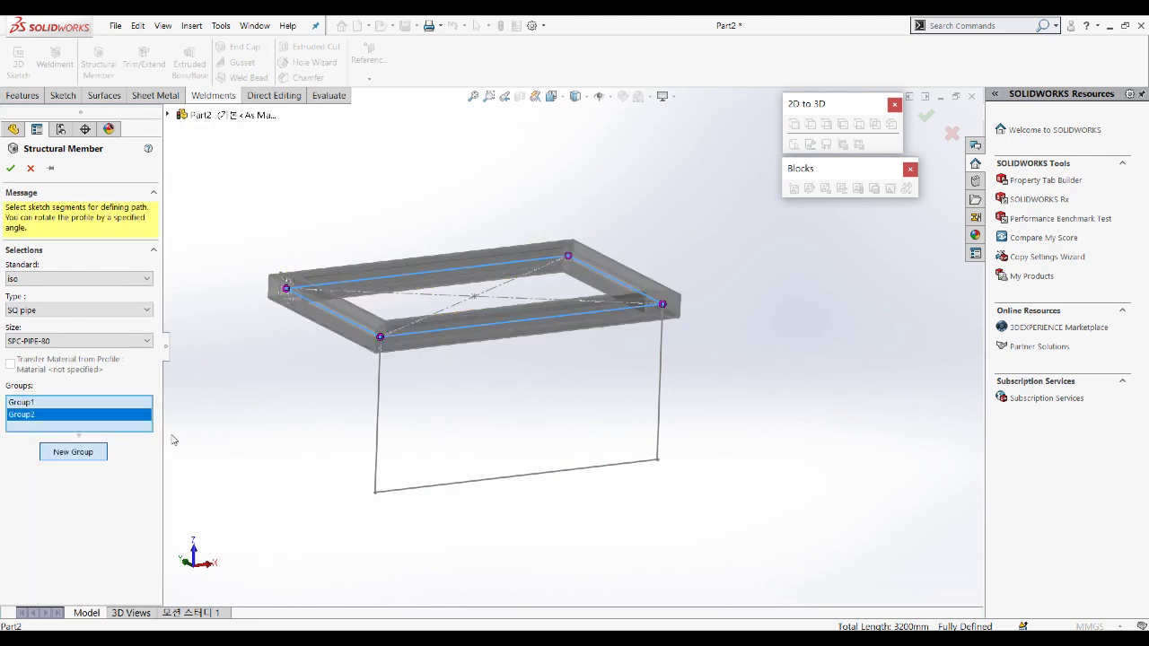
pyautogui.click(380, 388)
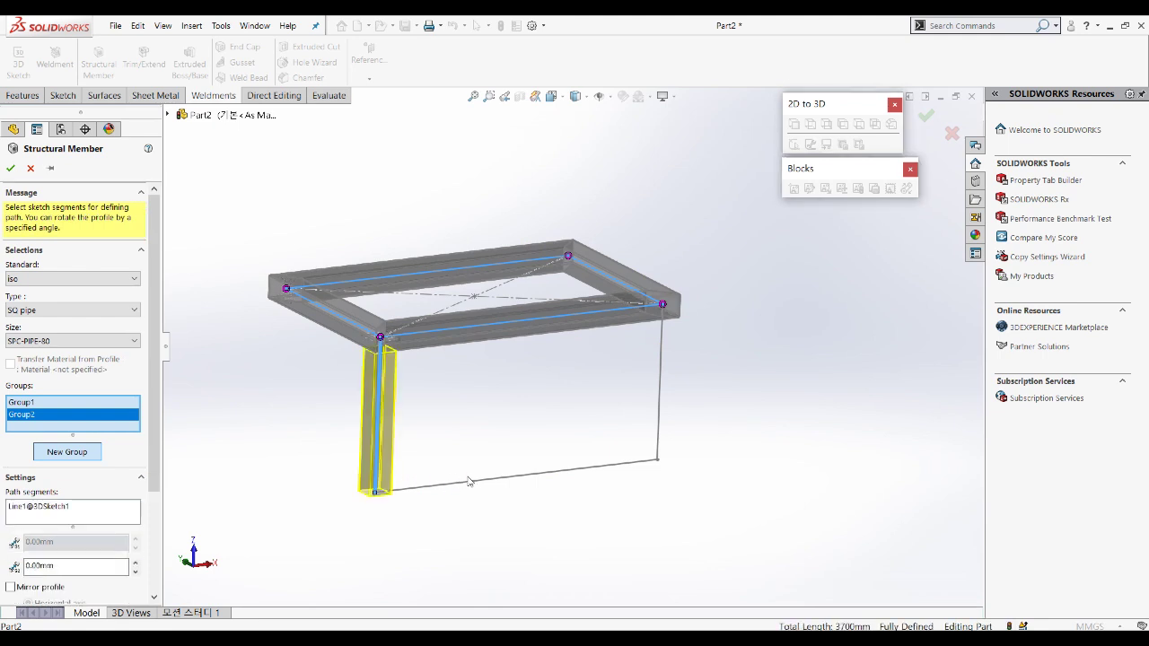
pyautogui.click(558, 473)
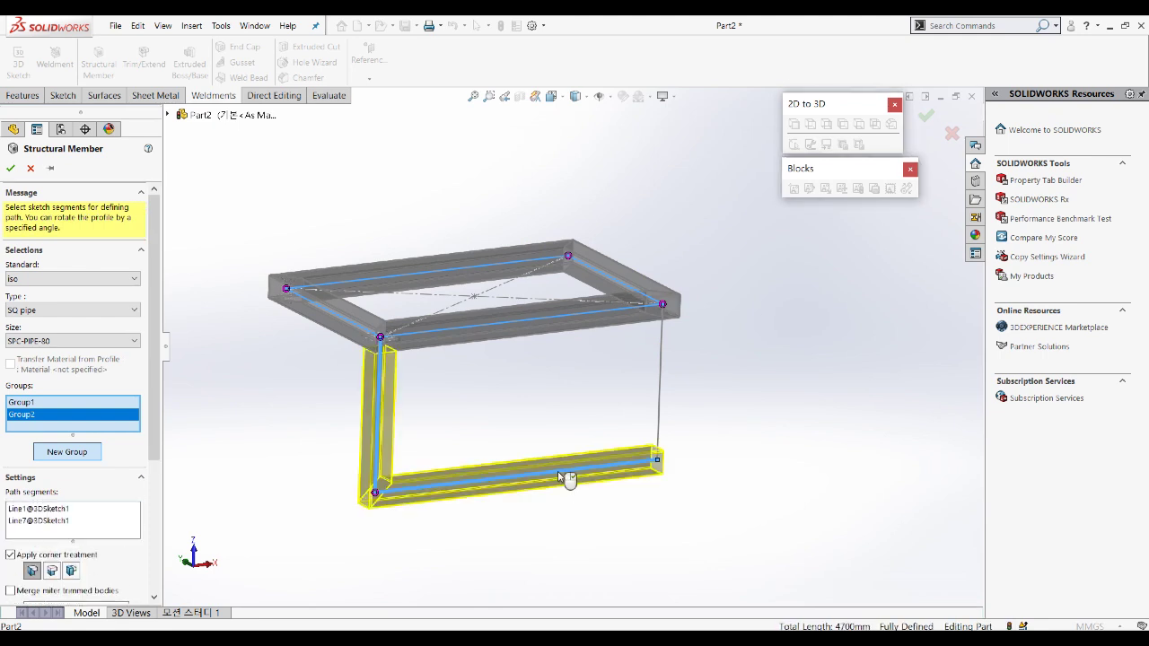
pyautogui.click(662, 404)
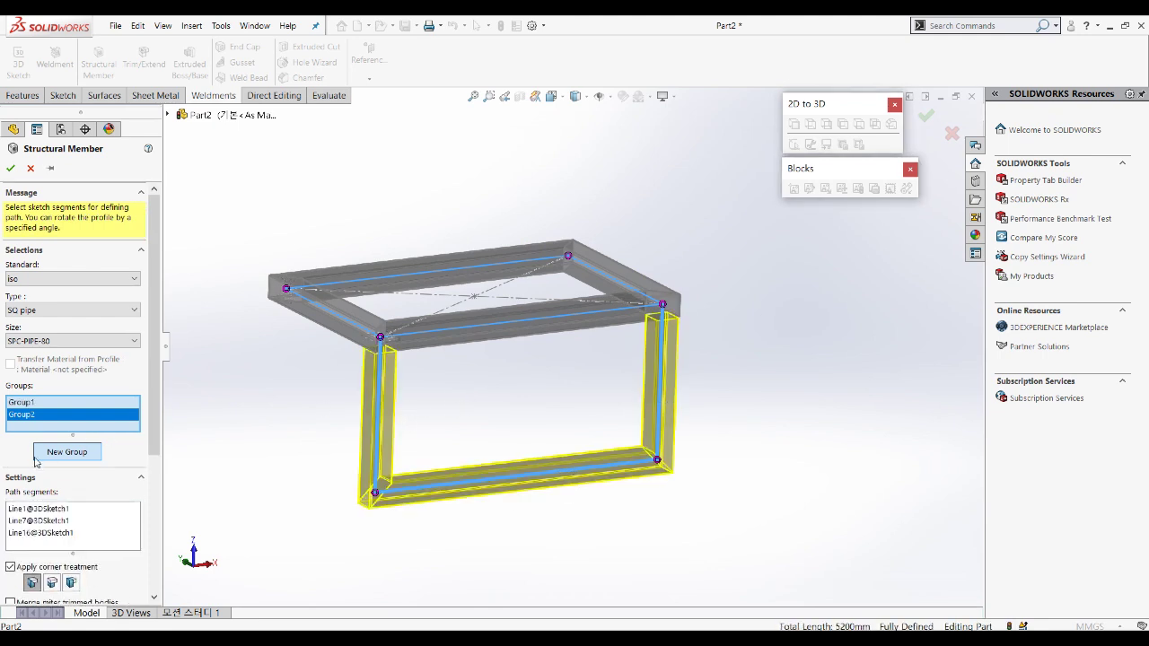
pyautogui.click(10, 168)
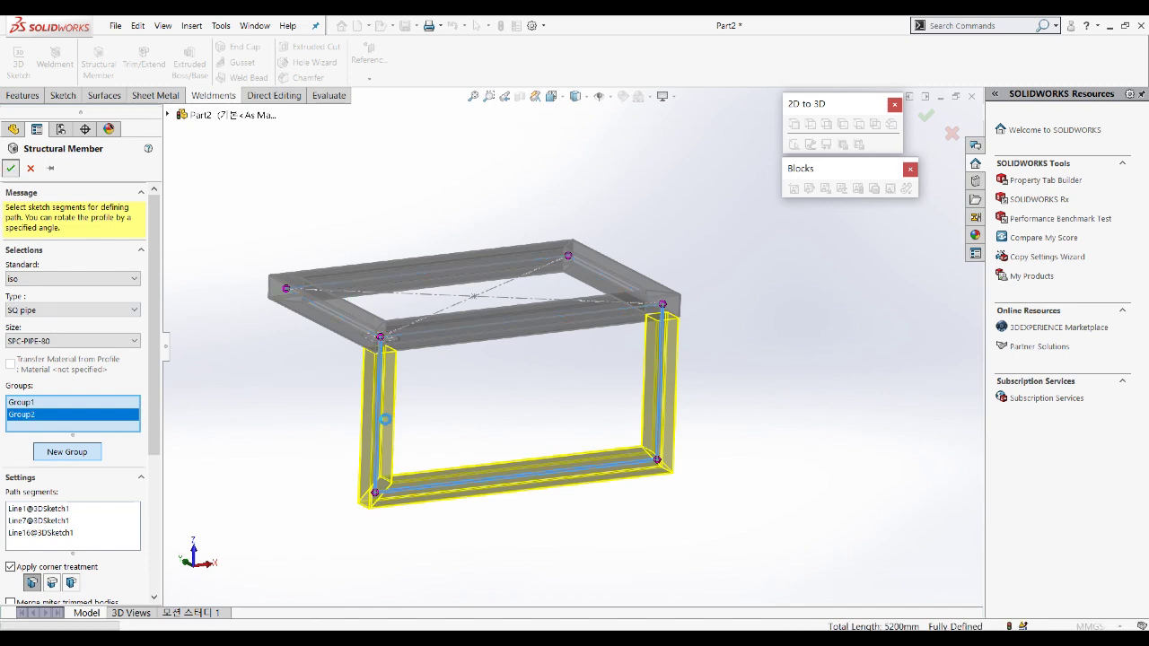
# Step: Inspect the members and corner joints of the finished pipe frame from several angles
pyautogui.moveTo(305, 441); pyautogui.dragTo(415, 447, button='middle')
pyautogui.scroll(3, 523, 374)
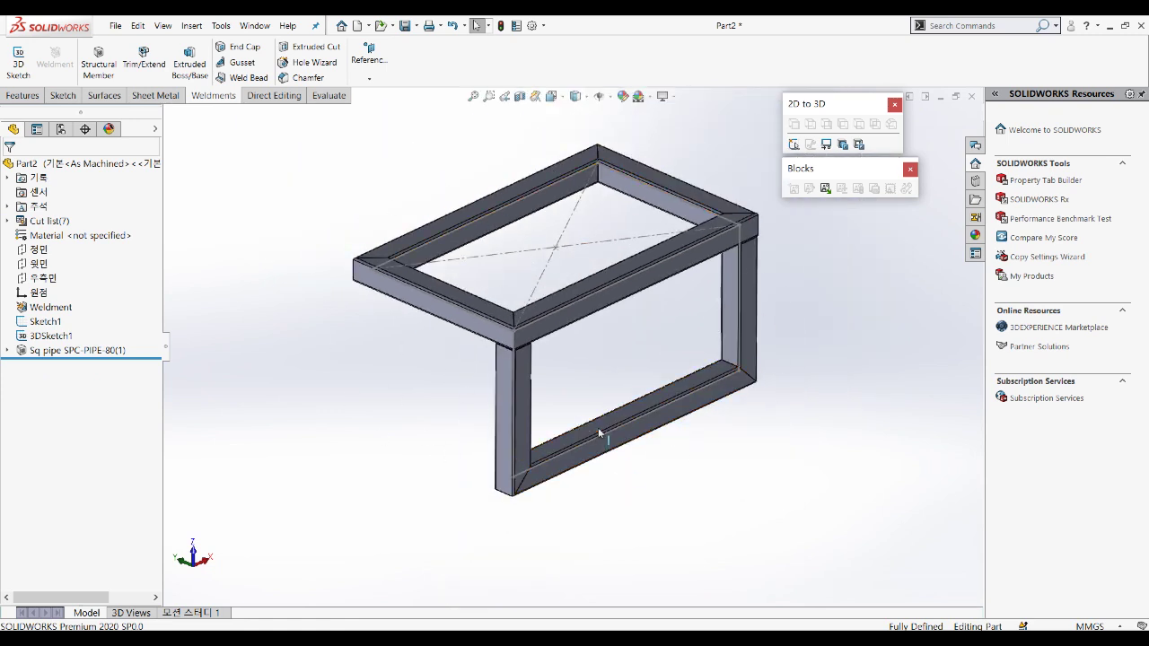
pyautogui.scroll(-3, 737, 199)
pyautogui.click(768, 298)
pyautogui.moveTo(767, 298); pyautogui.dragTo(744, 334, button='middle')
pyautogui.scroll(2, 612, 337)
pyautogui.moveTo(505, 292)
pyautogui.mouseDown(button='middle')
pyautogui.moveTo(506, 317)
pyautogui.moveTo(481, 296)
pyautogui.moveTo(490, 288)
pyautogui.mouseUp(button='middle')
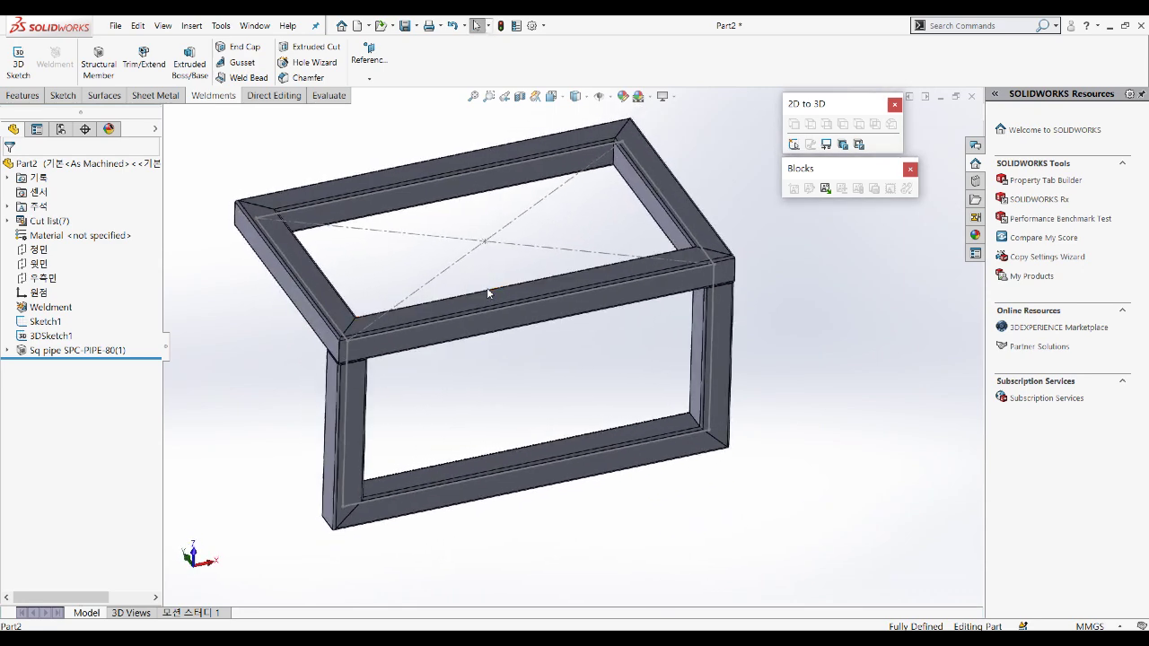